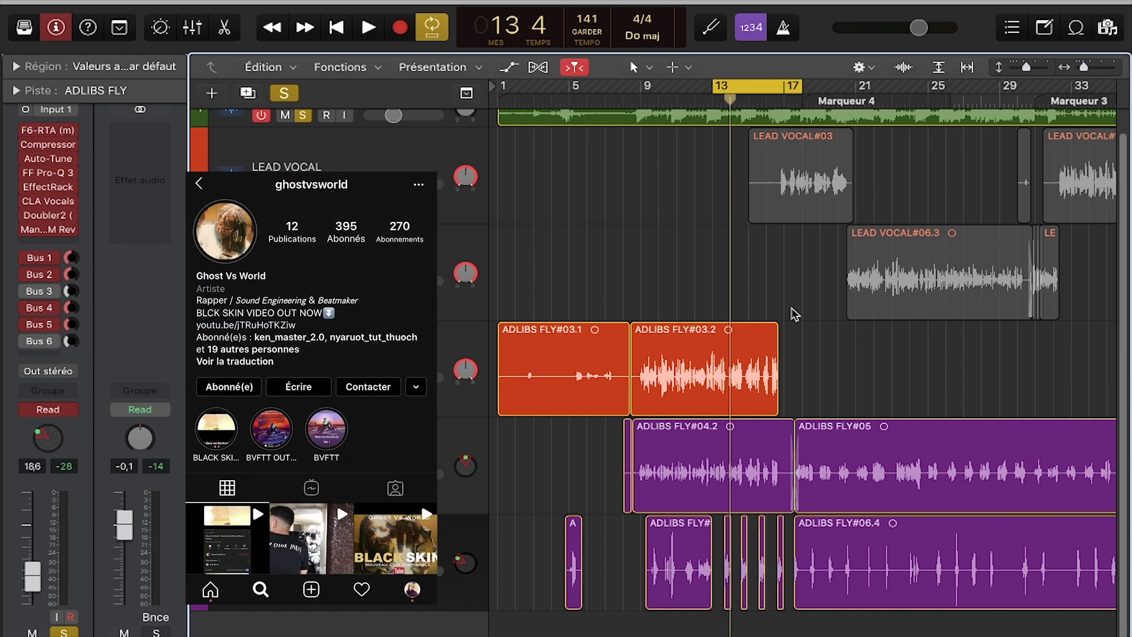
# Step: Play the soloed lead vocal and ad-lib tracks with the beat over the looped section at bars 13–17
pyautogui.press('space')
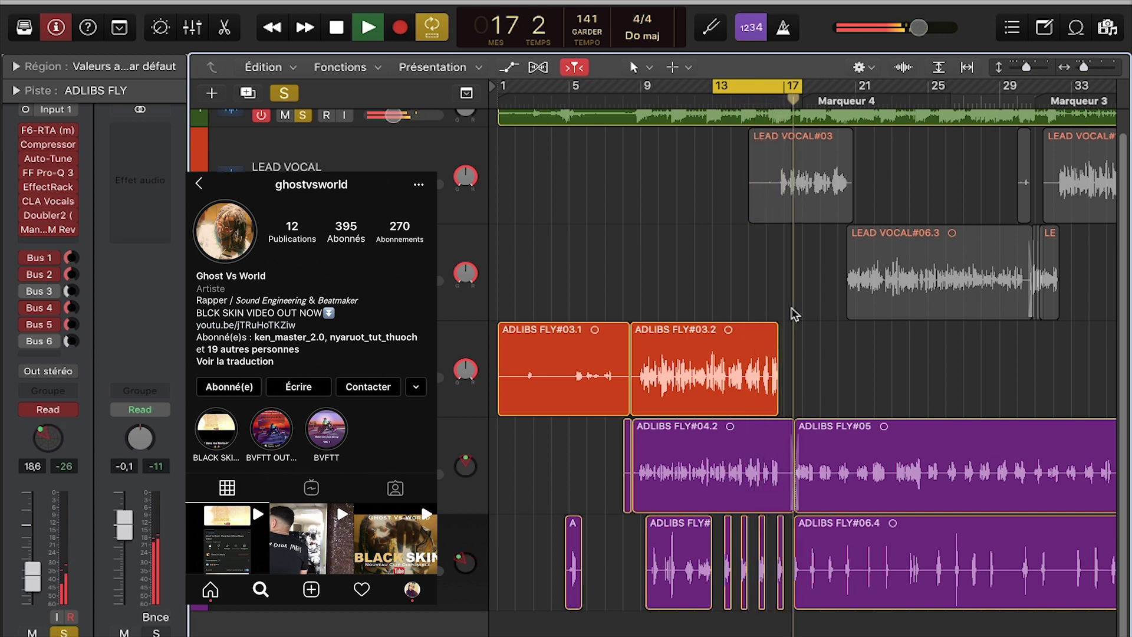
pyautogui.press('space')
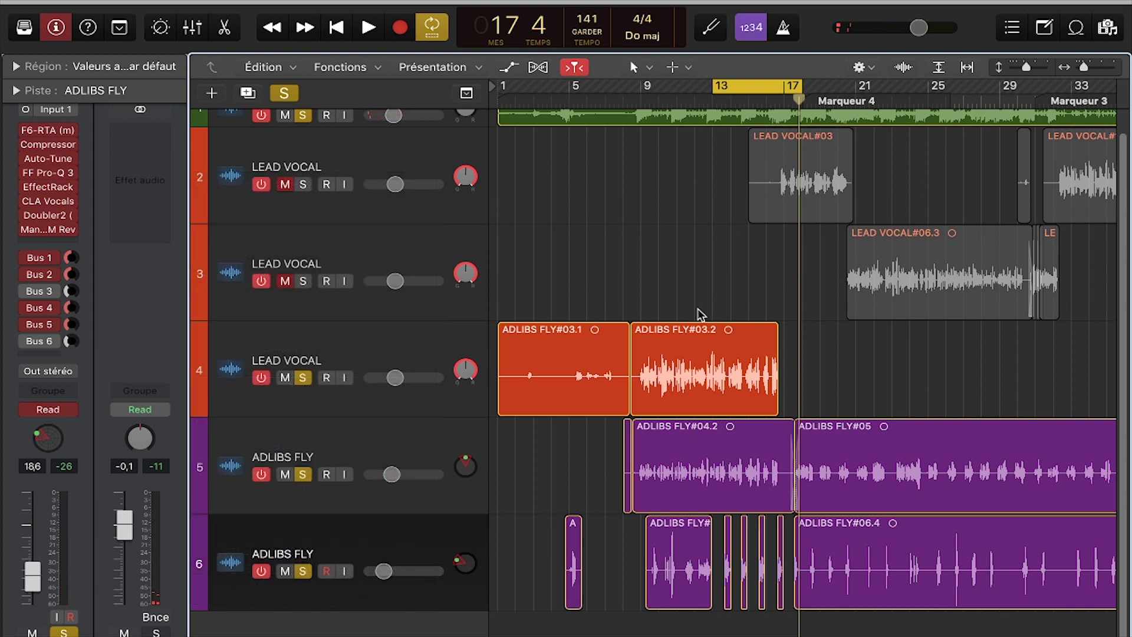
# Step: Restore the cycle range to bars 13–17, clear the existing solos and solo only the ADLIBS FLY track 6
pyautogui.click(403, 536)
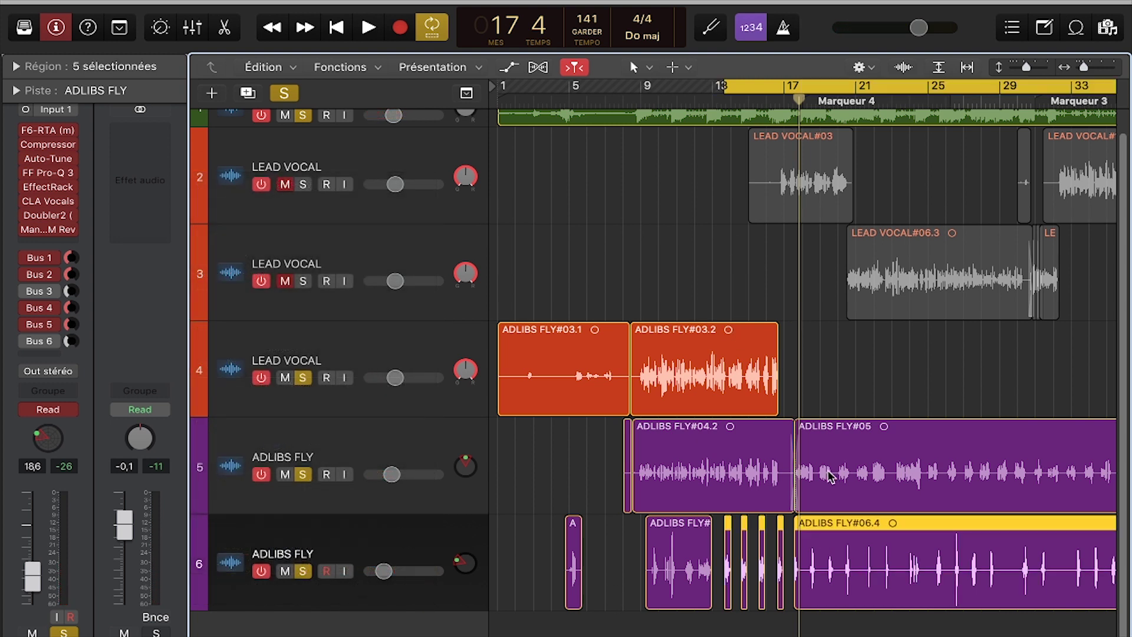
pyautogui.click(759, 95)
pyautogui.moveTo(716, 91); pyautogui.dragTo(811, 91)
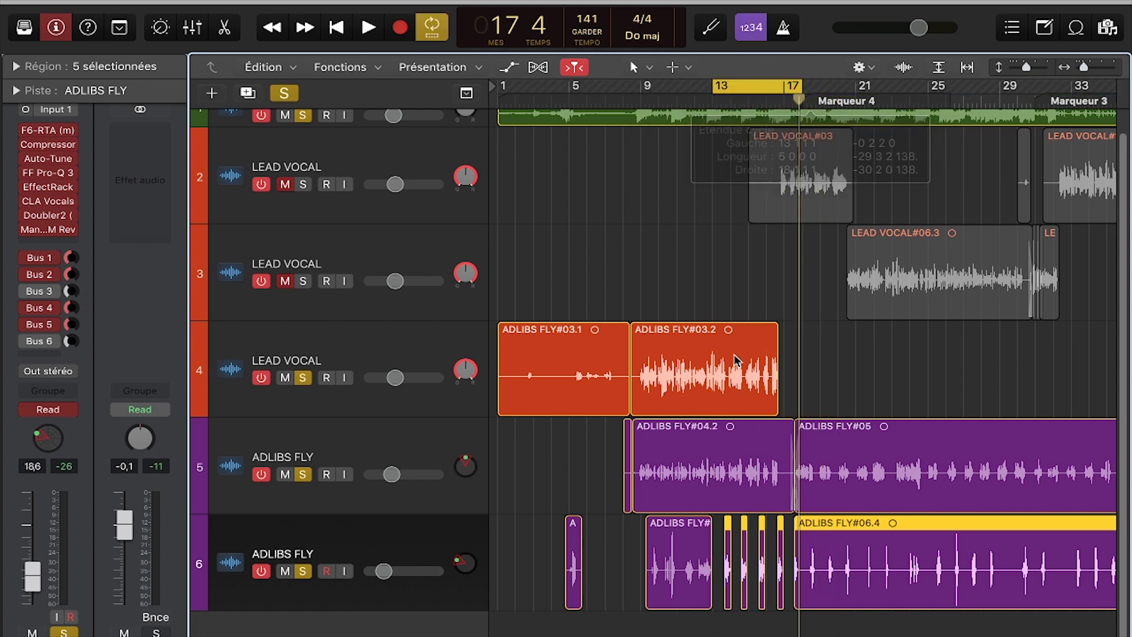
pyautogui.click(284, 93)
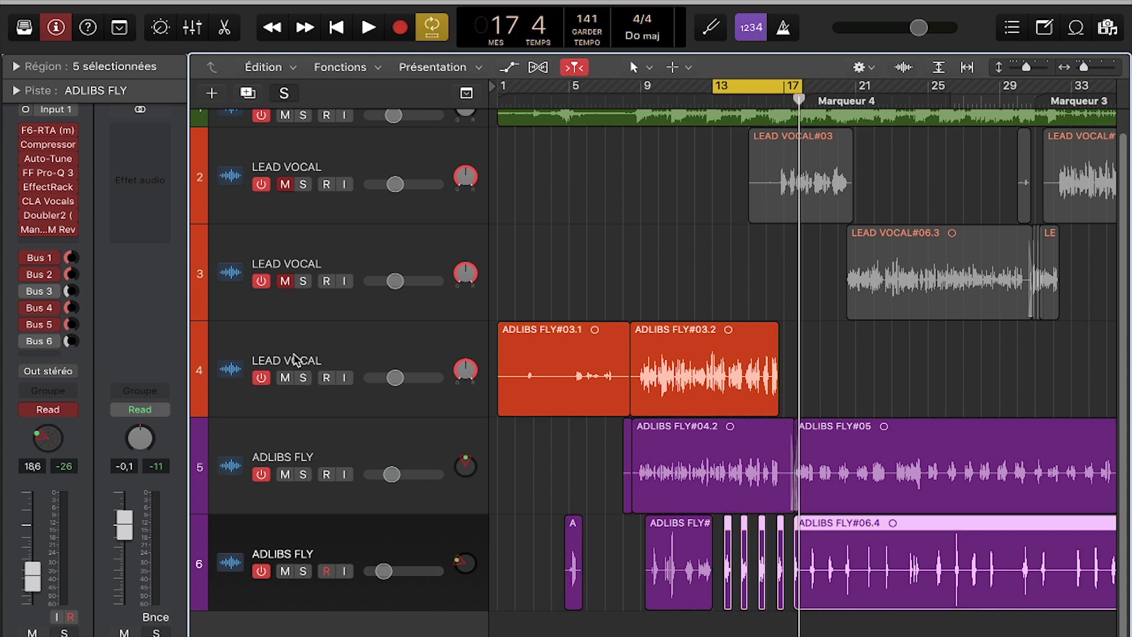
pyautogui.click(304, 570)
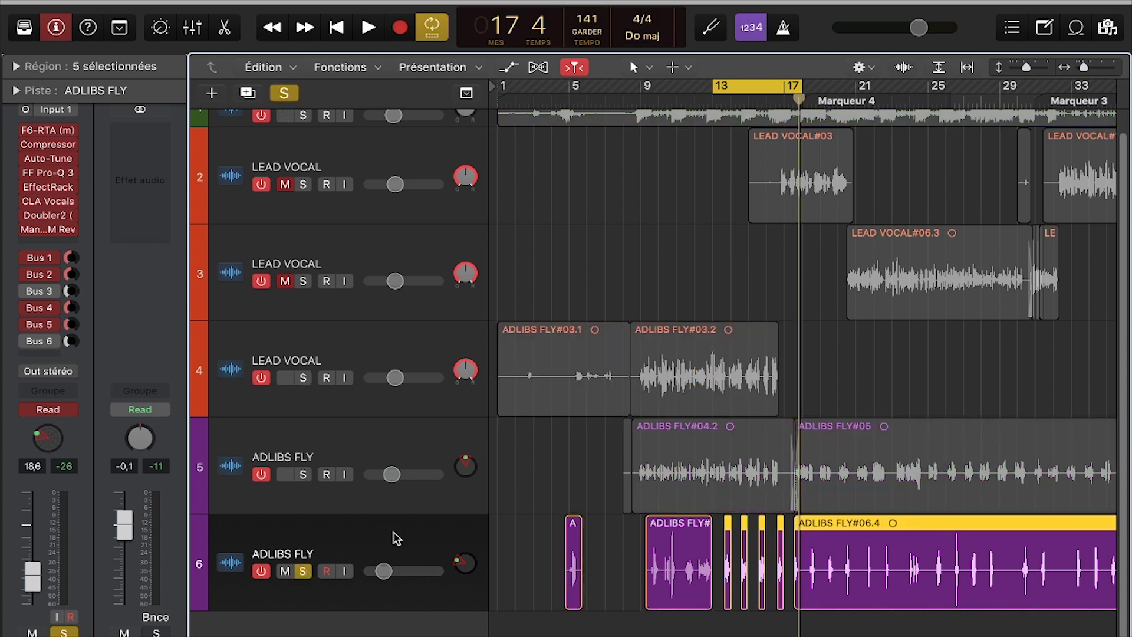
# Step: Bypass all insert plug-ins on ADLIBS FLY track 6 and play the looped section without them
pyautogui.moveTo(25, 131); pyautogui.dragTo(24, 226)
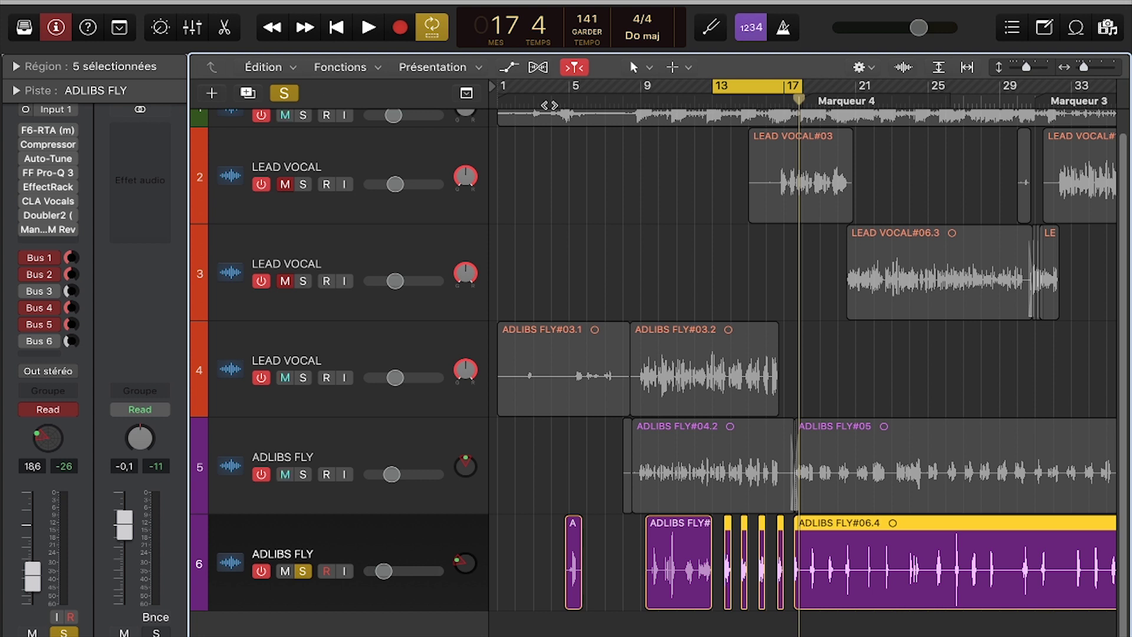
pyautogui.click(368, 27)
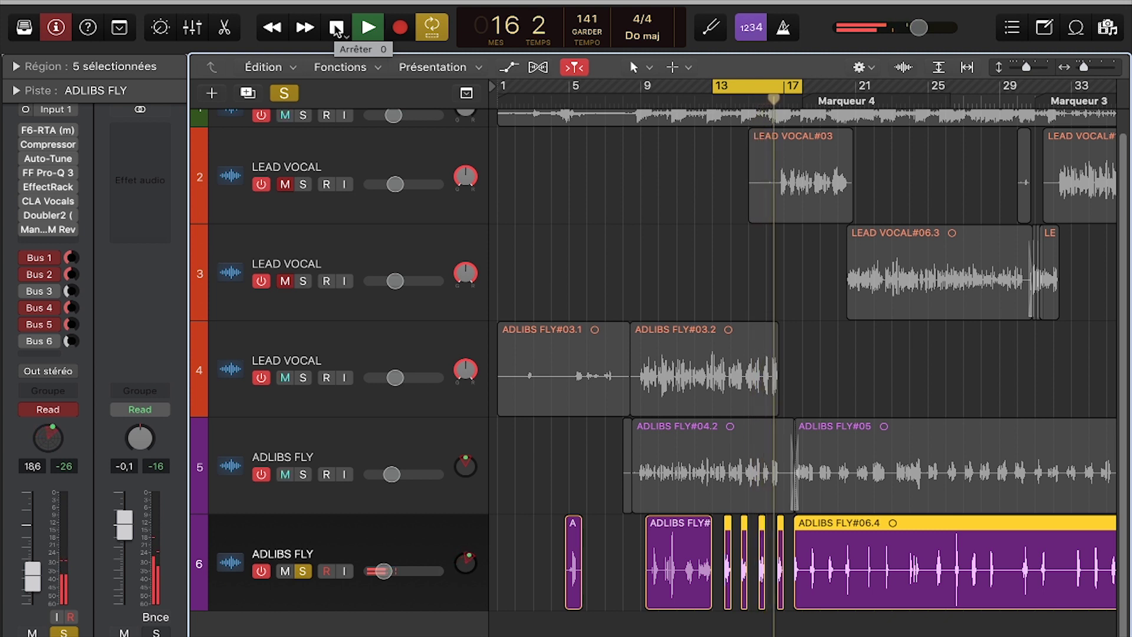
pyautogui.click(336, 27)
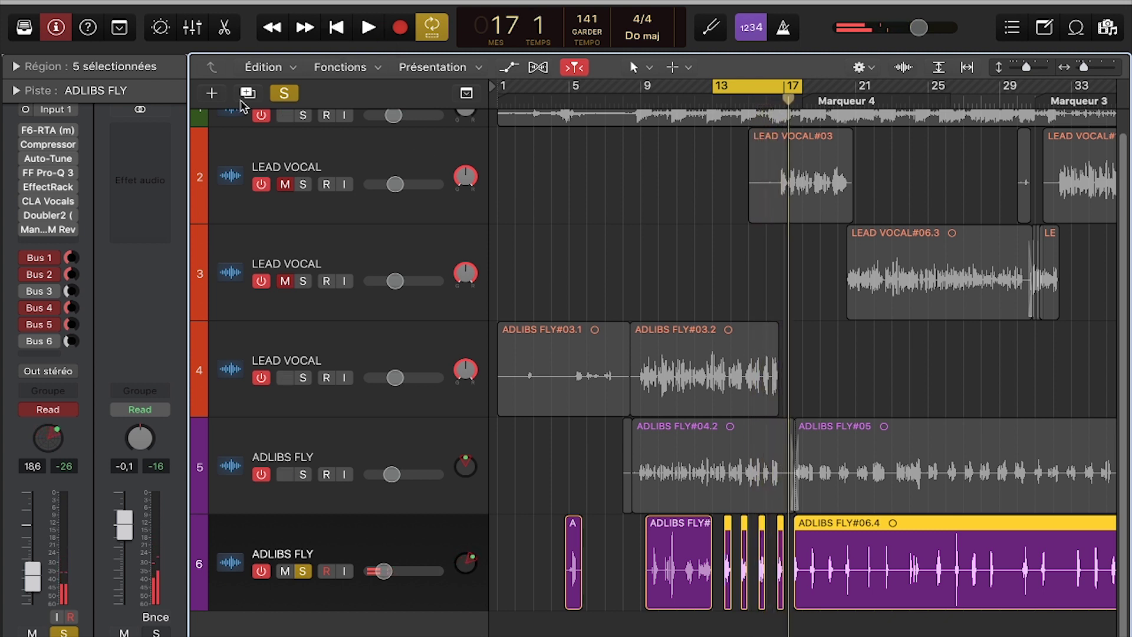
# Step: Check the volume automation curves on the ADLIBS FLY tracks, and hide the automation again
pyautogui.click(508, 68)
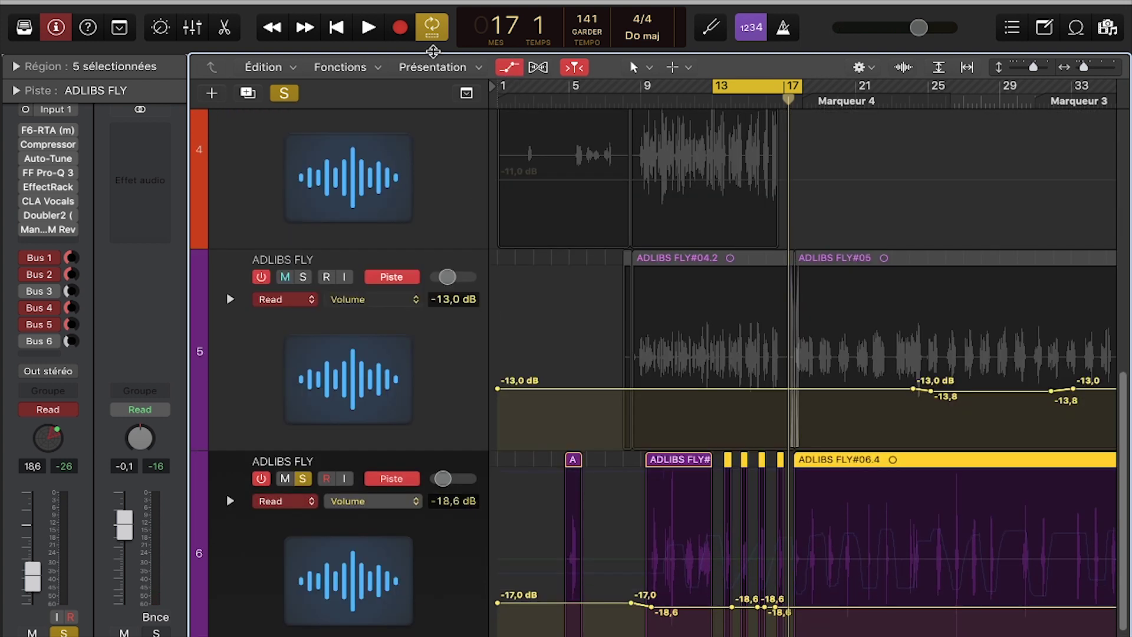
pyautogui.click(513, 68)
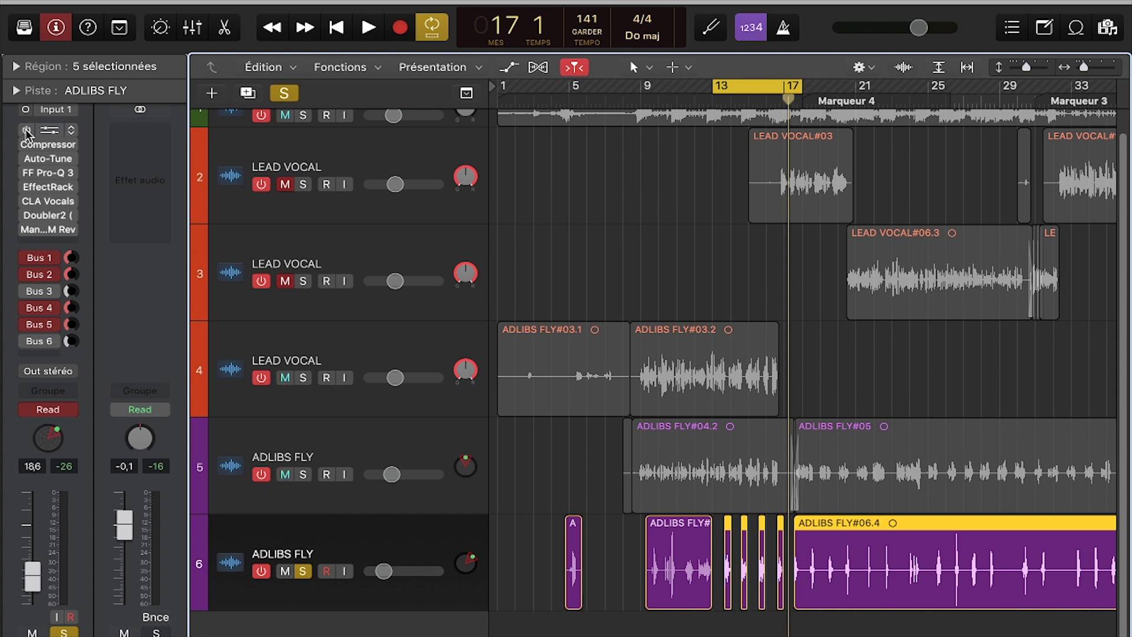
# Step: Reactivate the F6-RTA equalizer on ADLIBS FLY track 6 and review its filter curve
pyautogui.click(52, 133)
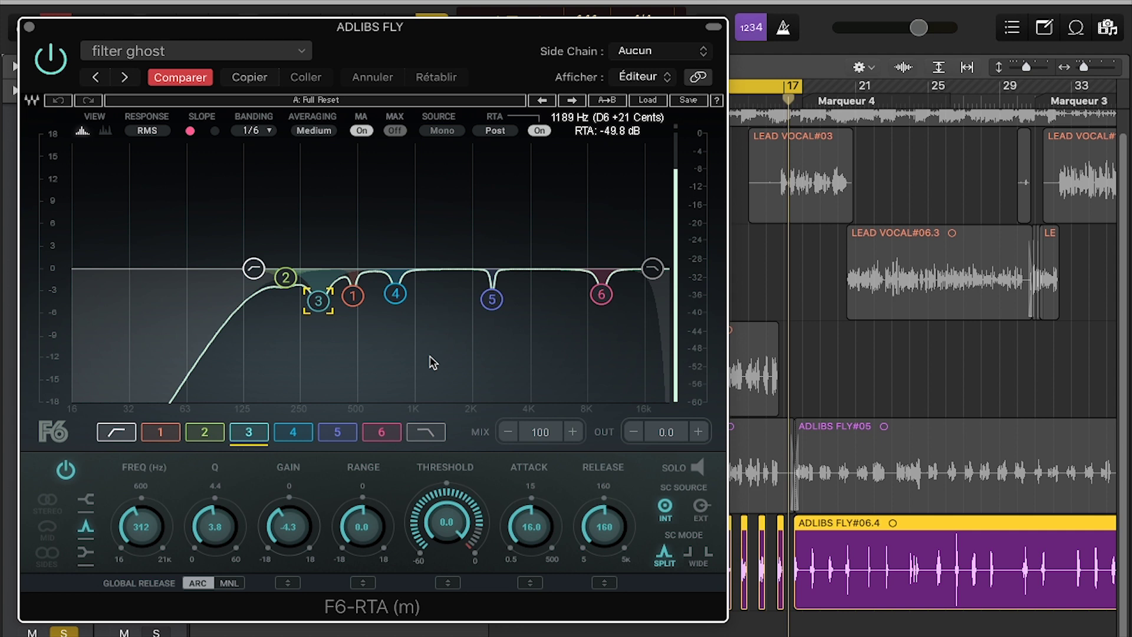
pyautogui.press('super+w')
# Step: Reactivate the Studio VCA Compressor on ADLIBS FLY track 6 and play the loop to check its gain reduction
pyautogui.moveTo(52, 147)
pyautogui.click(52, 148)
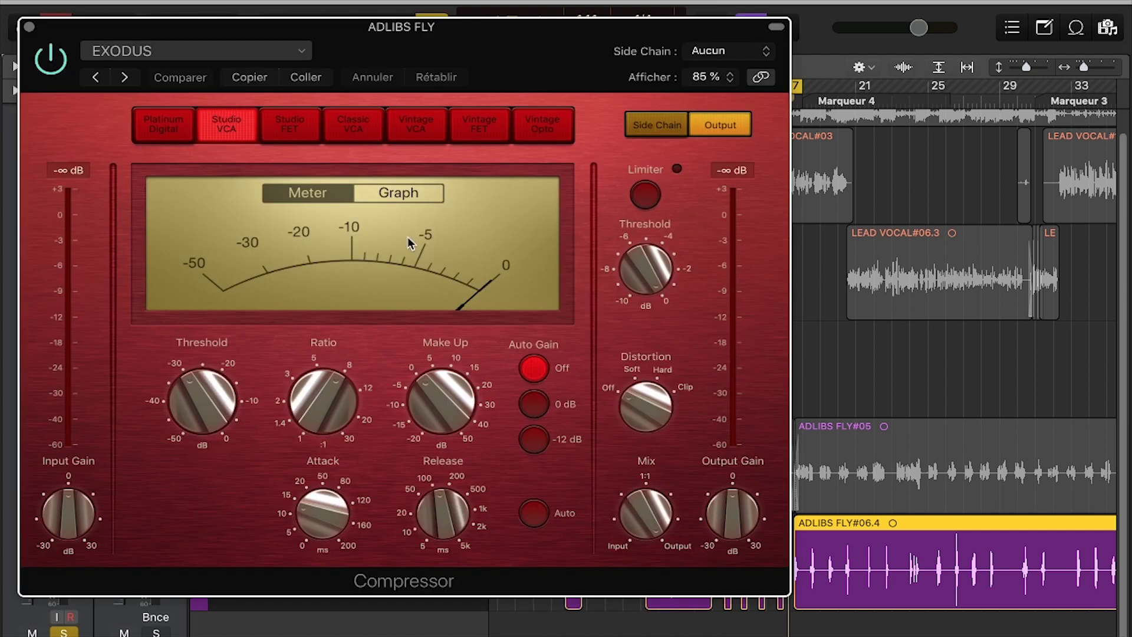
pyautogui.moveTo(491, 51); pyautogui.dragTo(530, 101)
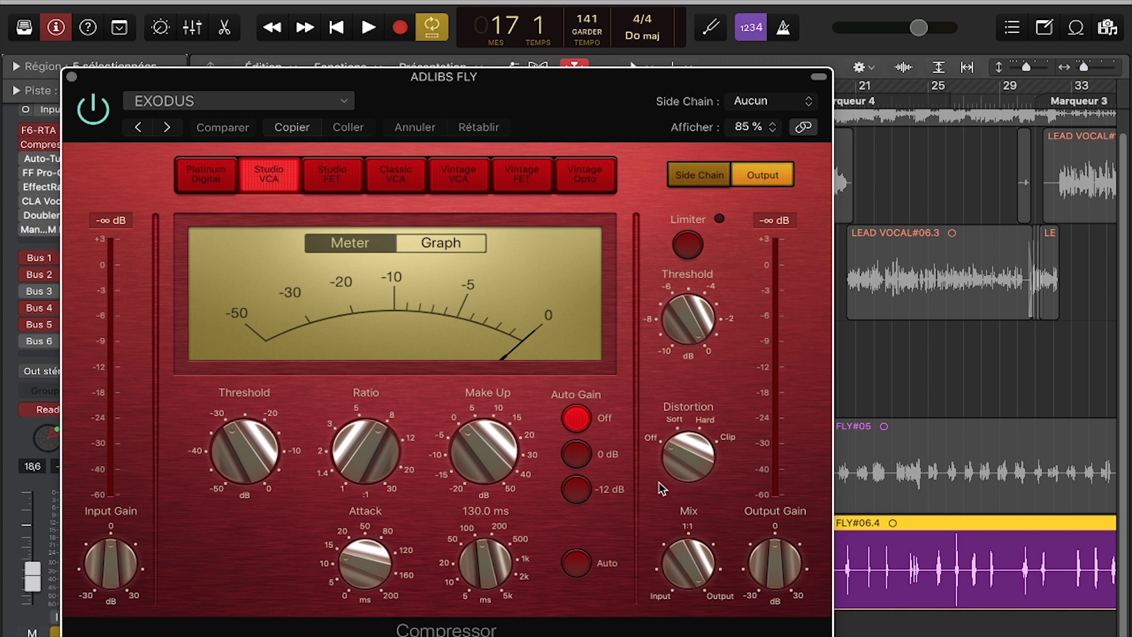
pyautogui.moveTo(605, 125); pyautogui.dragTo(449, 129)
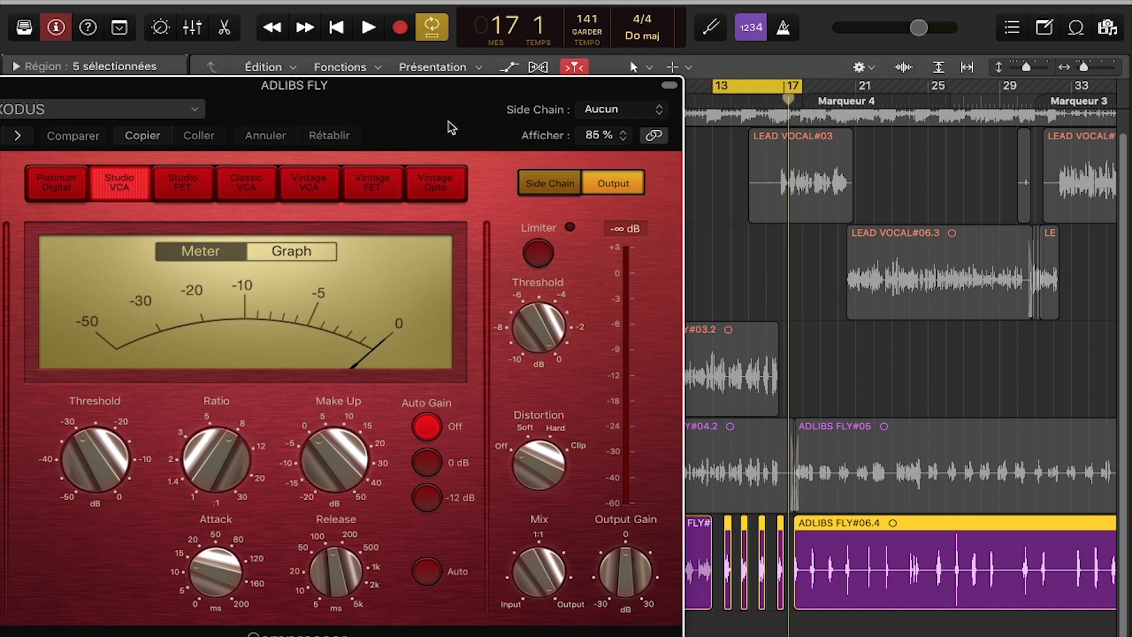
pyautogui.press('space')
pyautogui.moveTo(425, 101); pyautogui.dragTo(583, 92)
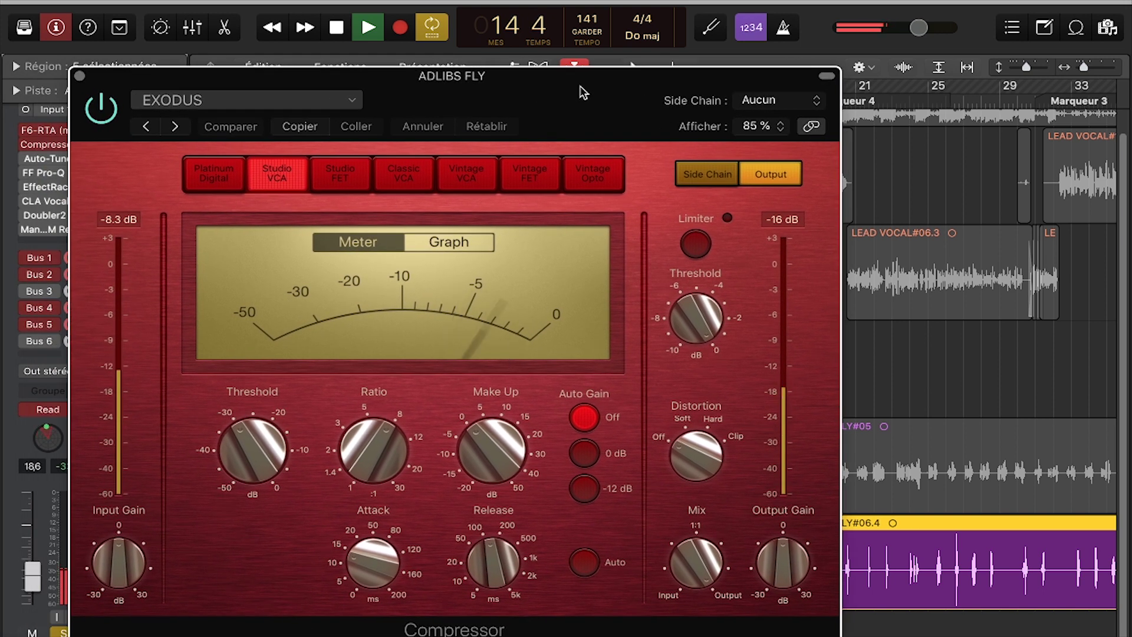
pyautogui.moveTo(523, 103); pyautogui.dragTo(641, 102)
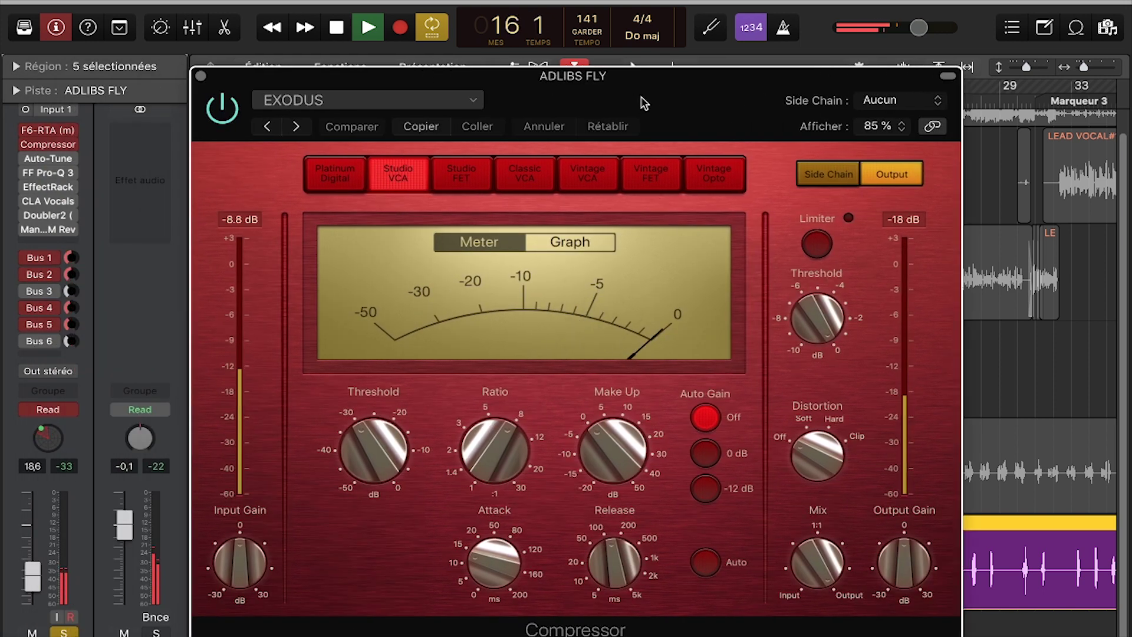
pyautogui.press('space')
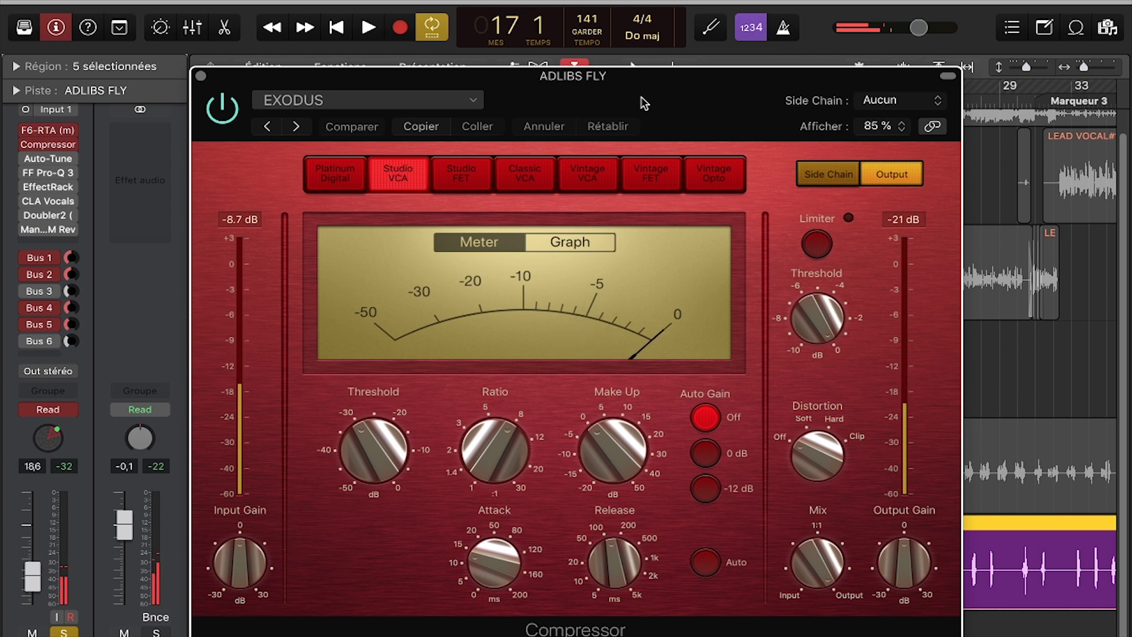
pyautogui.click(201, 76)
# Step: Reactivate the Auto-Tune and FF Pro-Q 3 inserts on ADLIBS FLY track 6, with the Pro-Q 3 curve in view
pyautogui.click(27, 160)
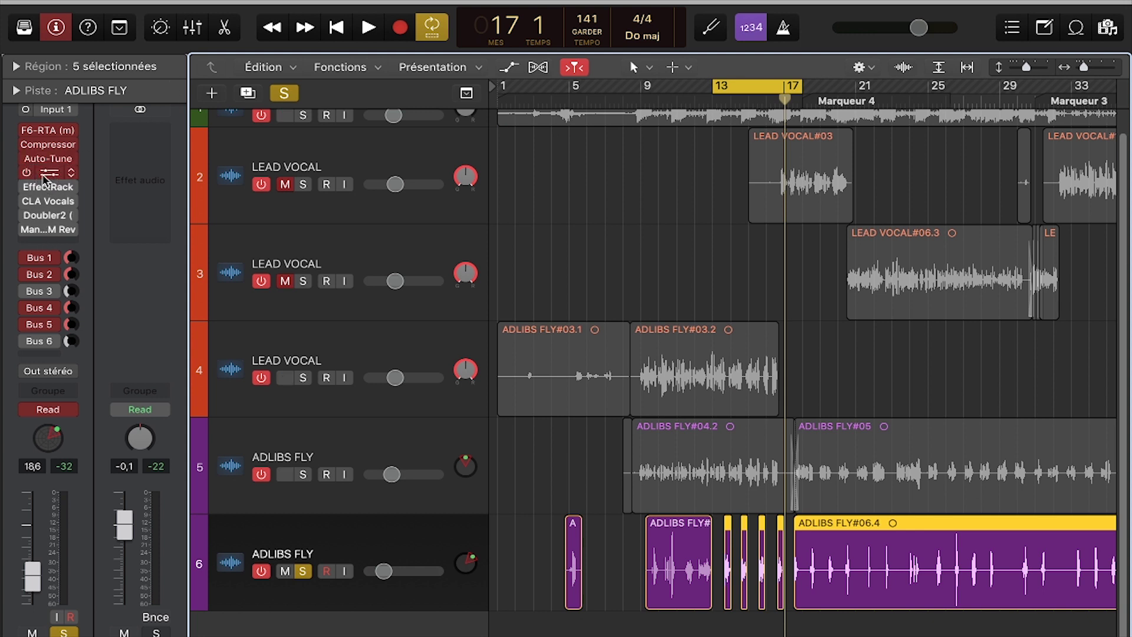
pyautogui.click(45, 175)
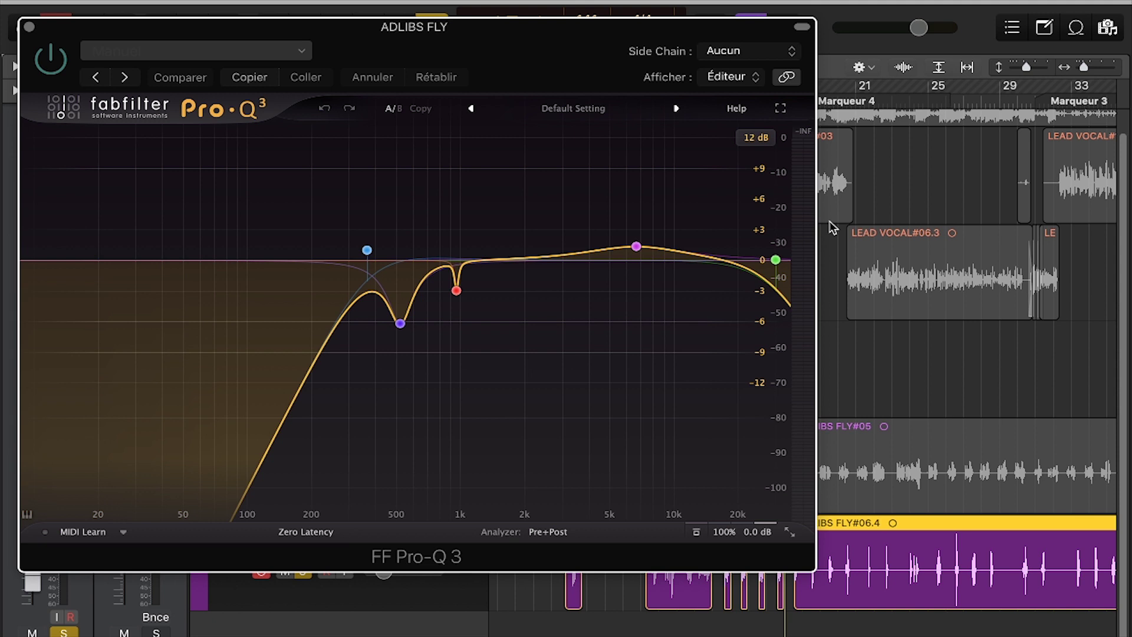
pyautogui.moveTo(614, 24); pyautogui.dragTo(810, 3)
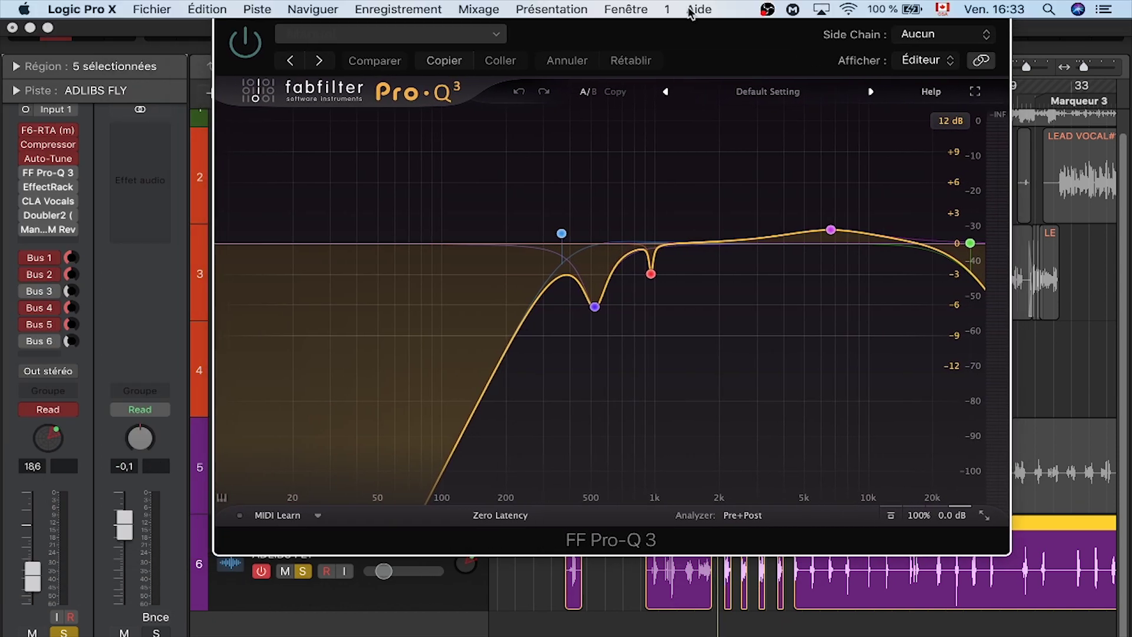
pyautogui.click(244, 50)
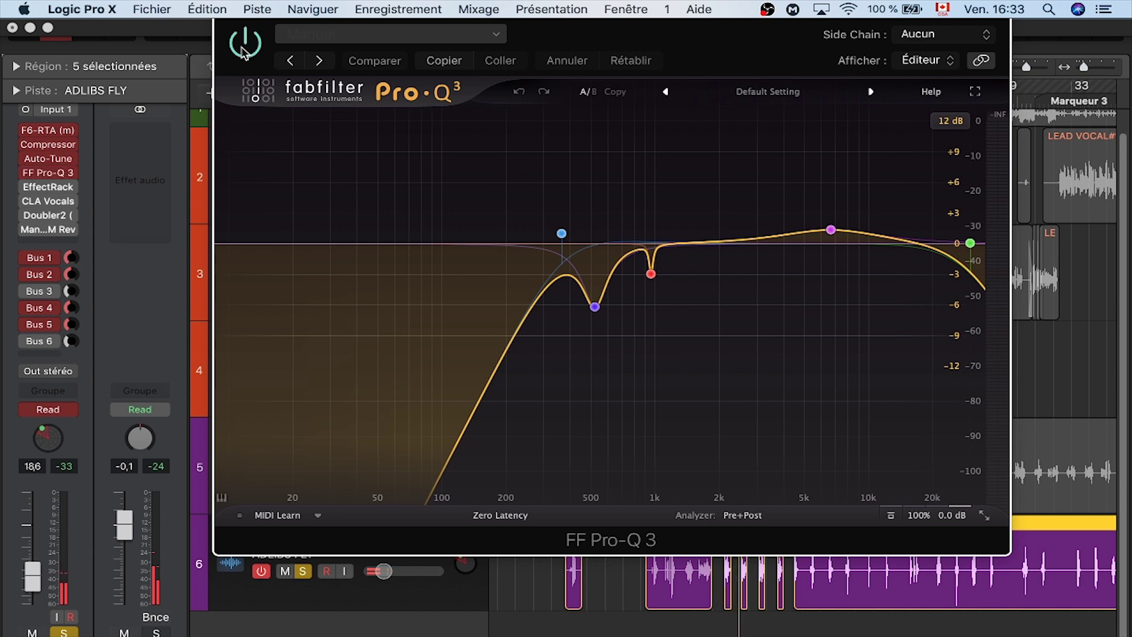
pyautogui.moveTo(524, 38); pyautogui.dragTo(538, 139)
# Step: Compare the looped ad-libs with and without FF Pro-Q 3 and examine its EQ bands
pyautogui.click(238, 147)
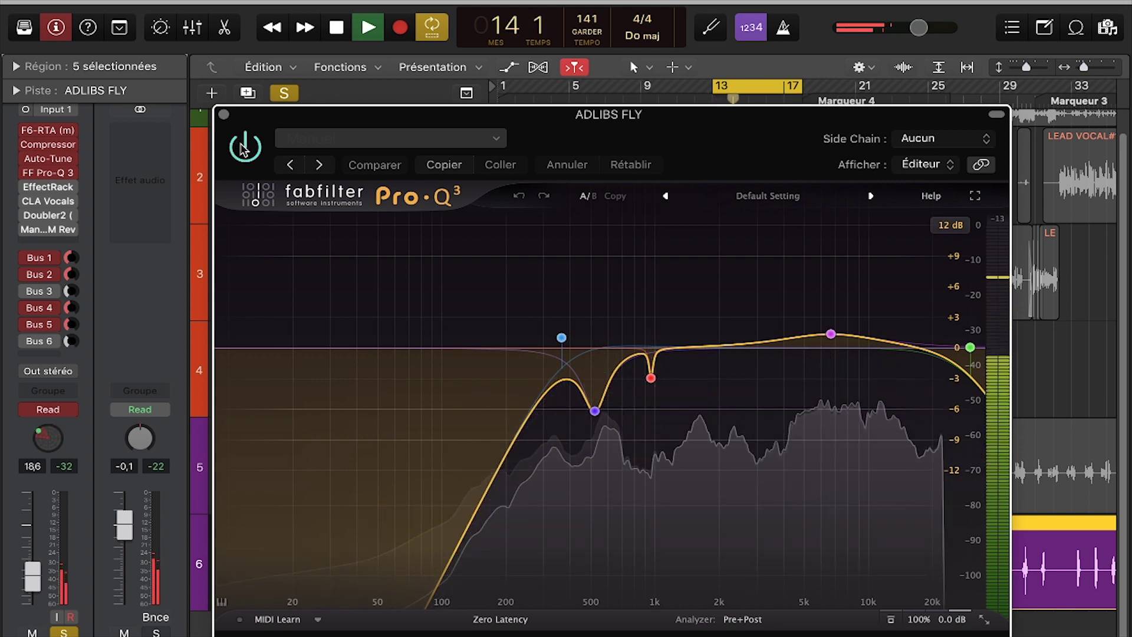
pyautogui.click(244, 149)
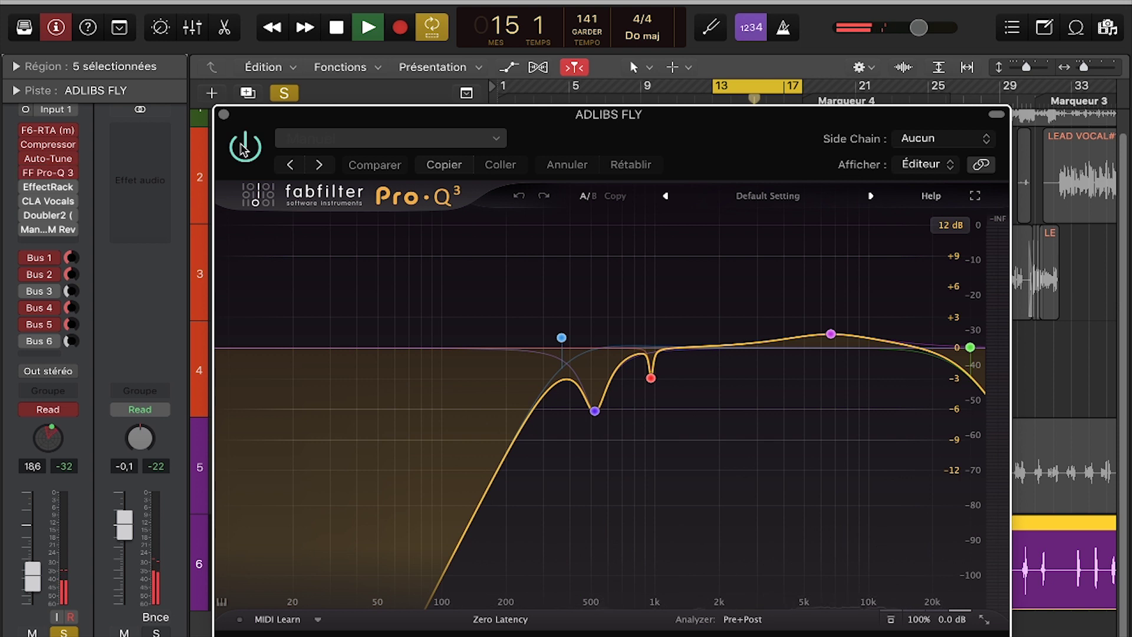
pyautogui.press('space')
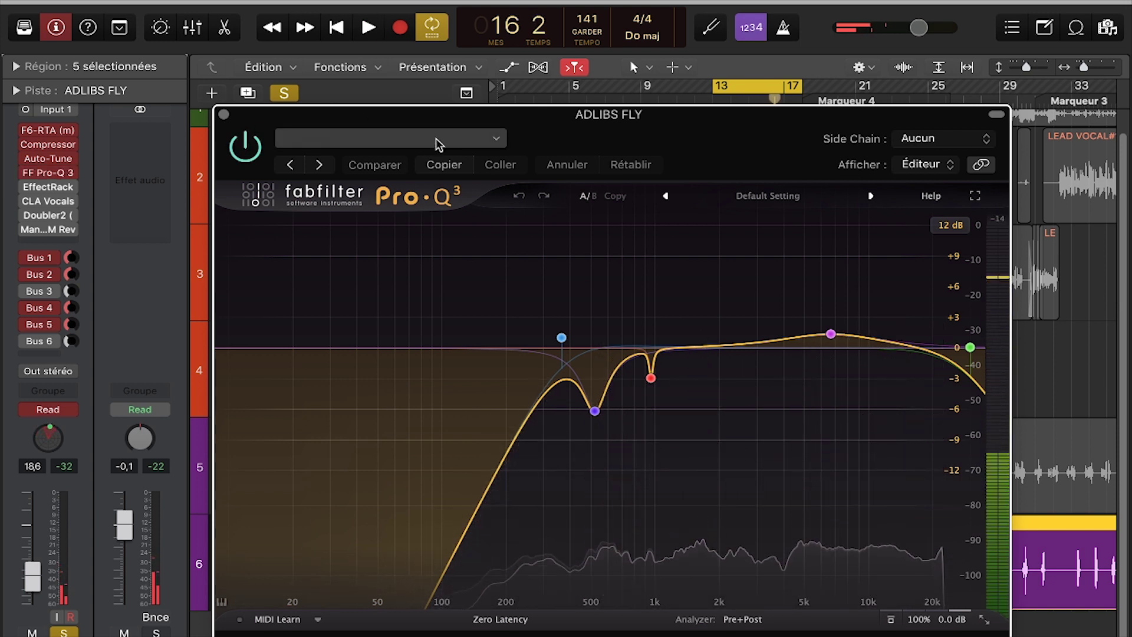
pyautogui.moveTo(824, 255)
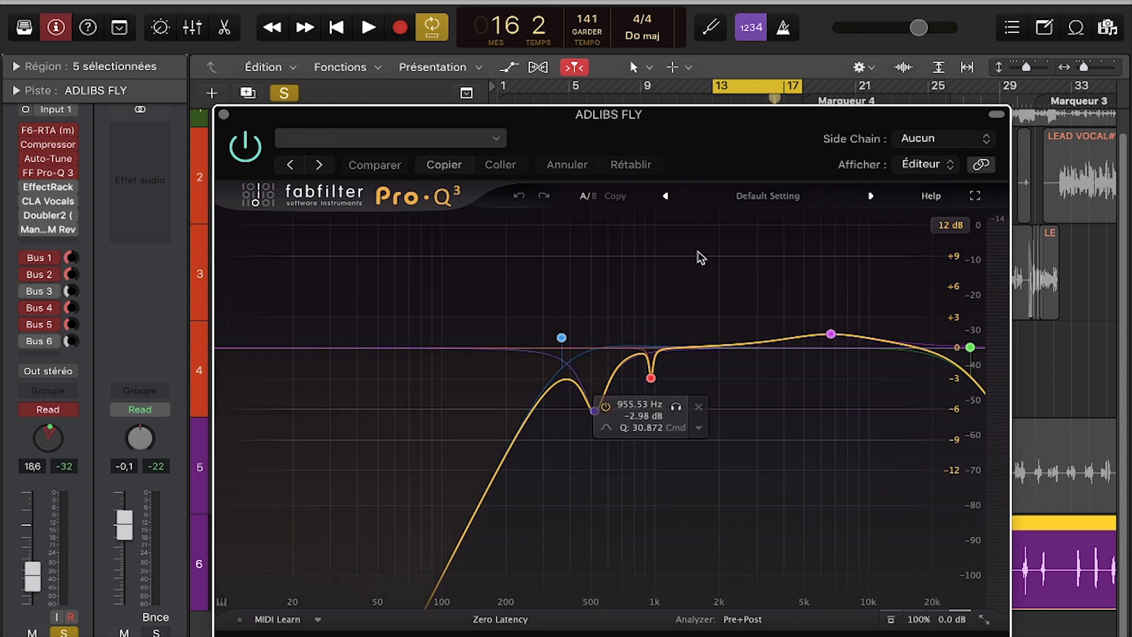
pyautogui.moveTo(710, 150); pyautogui.dragTo(783, 122)
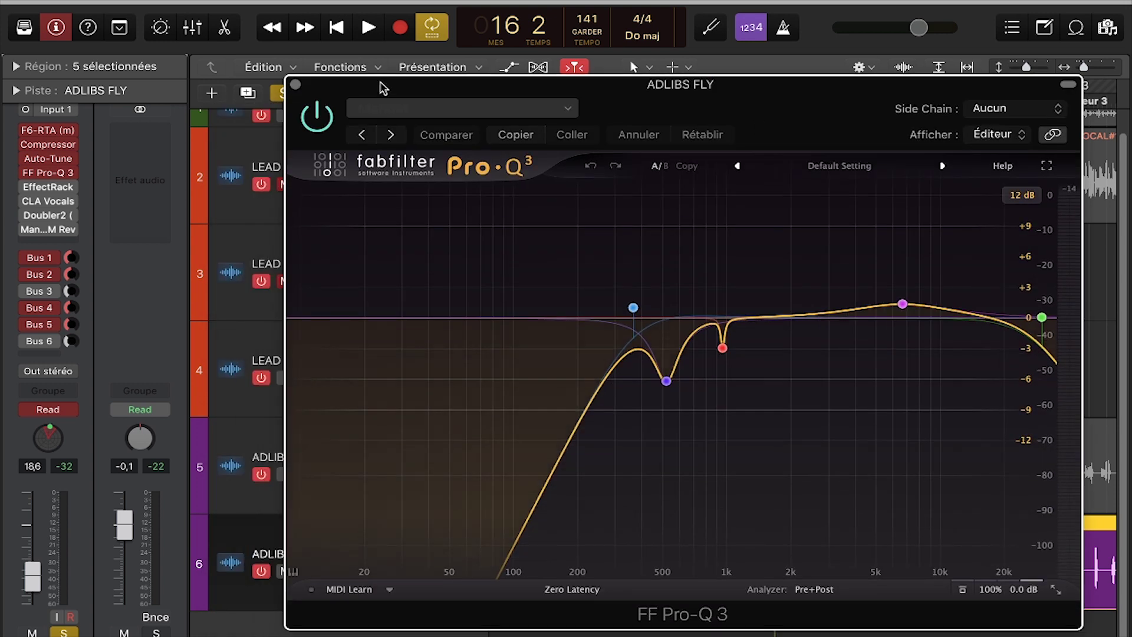
pyautogui.click(296, 87)
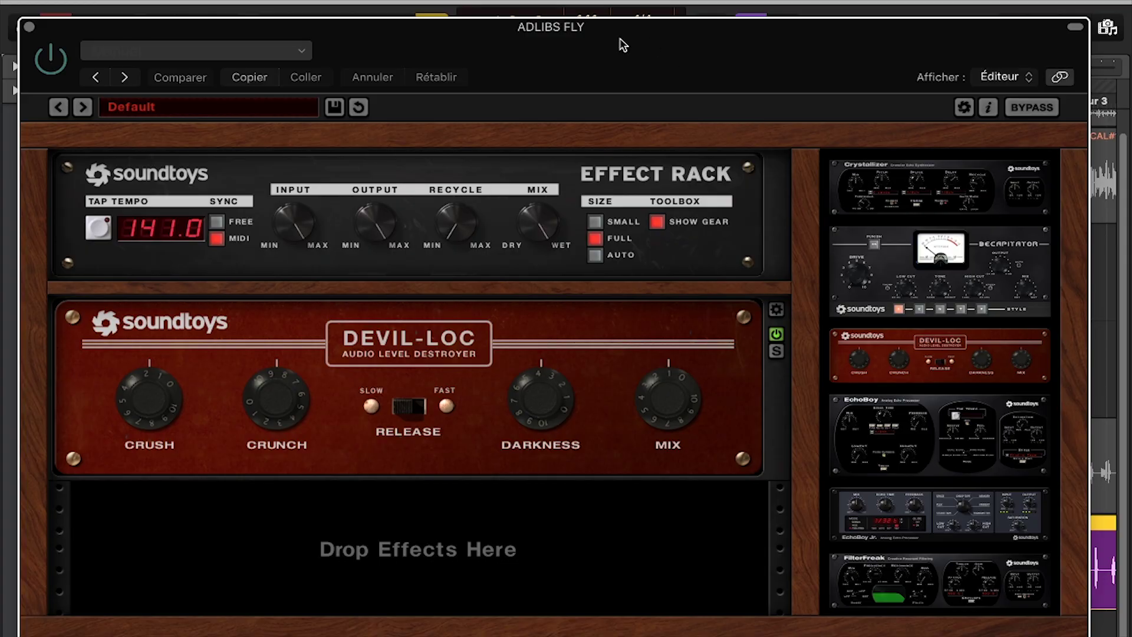
# Step: Browse the effect modules in the Soundtoys EffectRack and reactivate the EffectRack insert containing Devil-Loc
pyautogui.moveTo(622, 44); pyautogui.dragTo(665, 48)
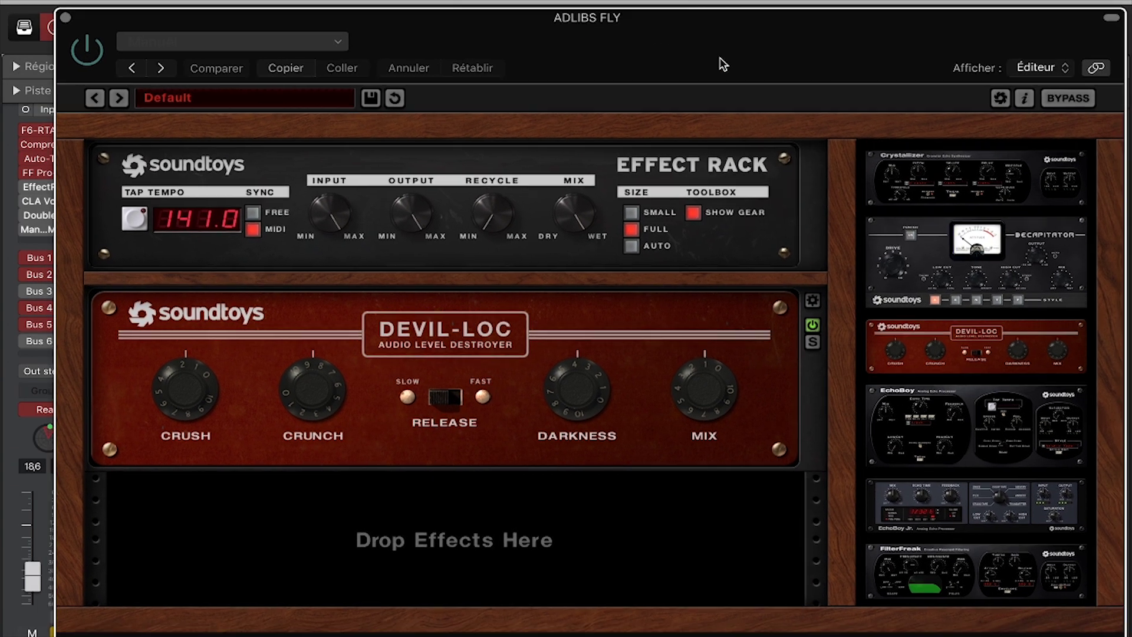
pyautogui.moveTo(732, 77); pyautogui.dragTo(724, 62)
pyautogui.scroll(-5, 1018, 448)
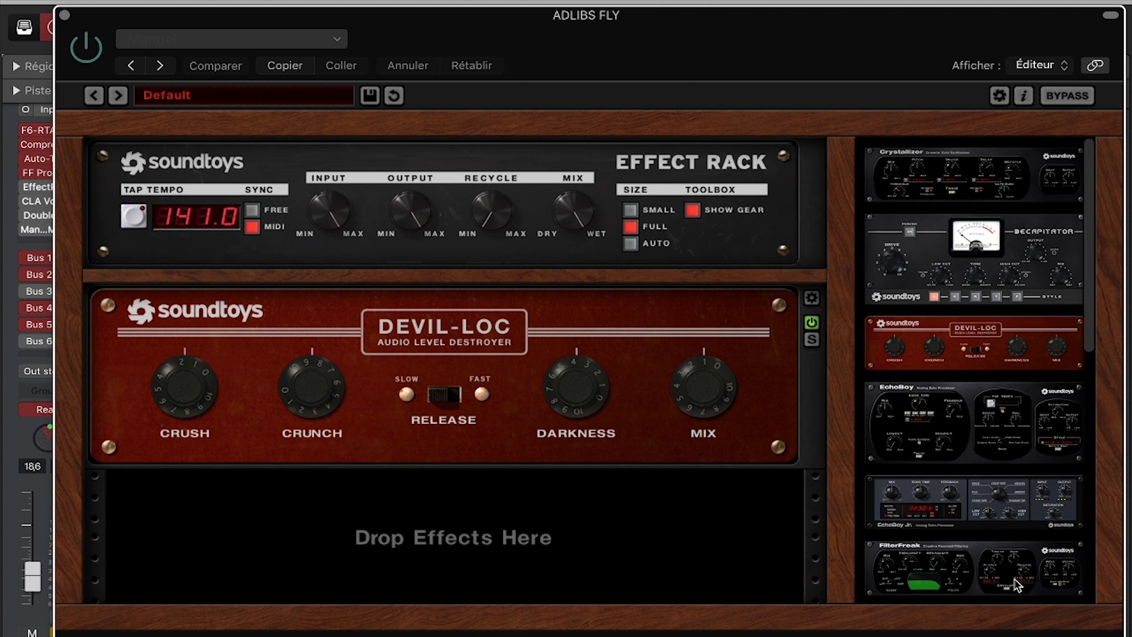
pyautogui.scroll(4, 1019, 442)
pyautogui.scroll(1, 1019, 438)
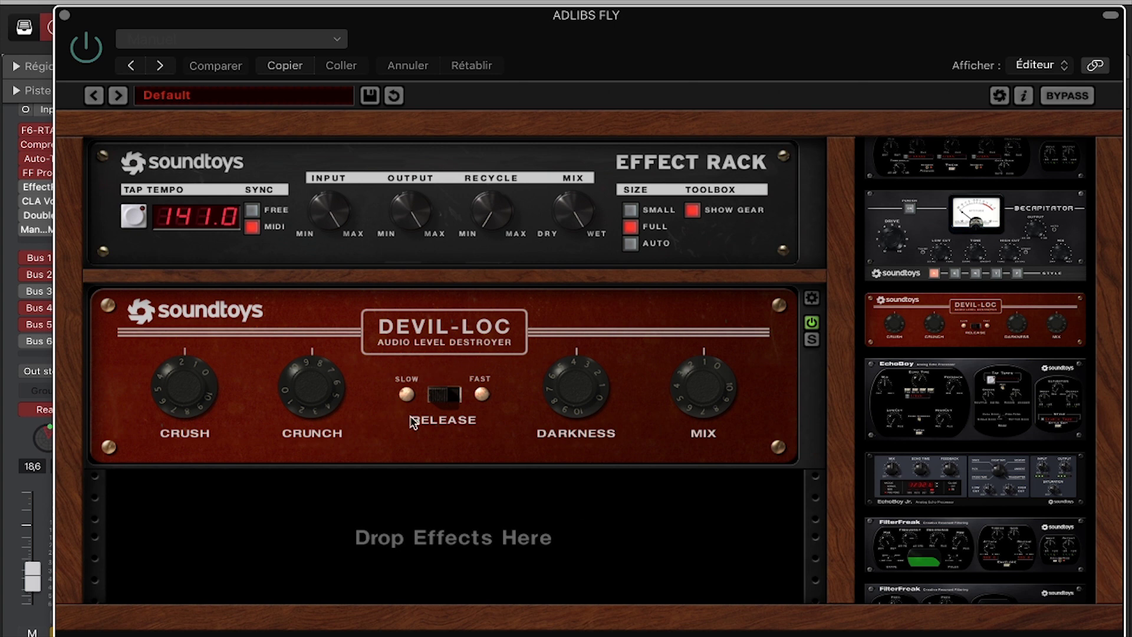
pyautogui.moveTo(640, 41)
pyautogui.mouseDown()
pyautogui.moveTo(666, 180)
pyautogui.moveTo(664, 141)
pyautogui.moveTo(624, 73)
pyautogui.moveTo(640, 25)
pyautogui.mouseUp()
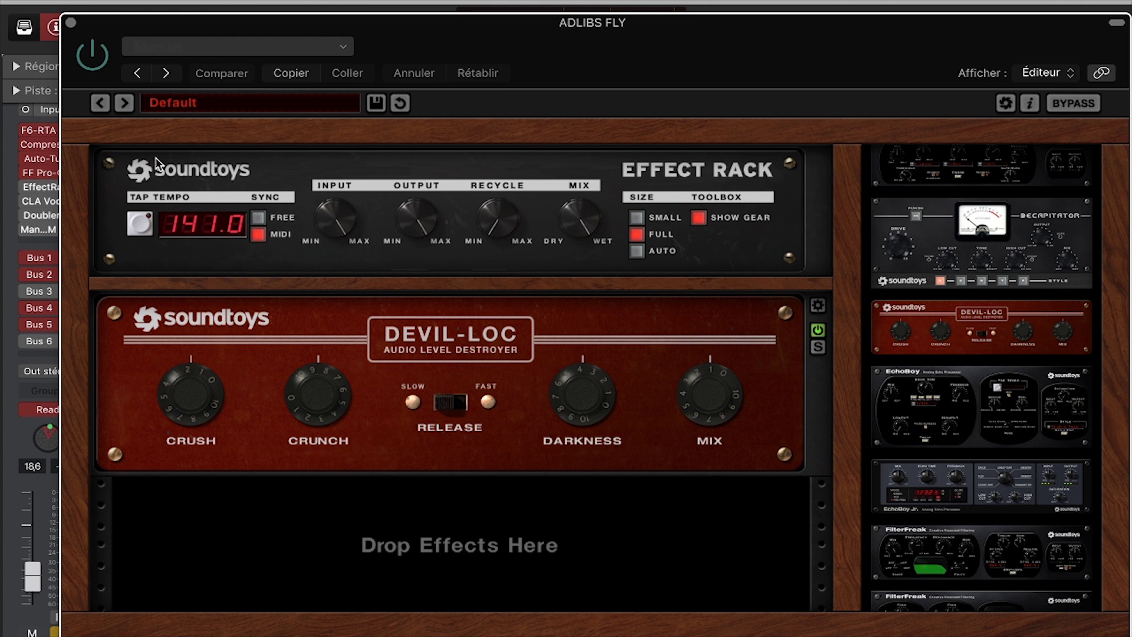
pyautogui.click(92, 59)
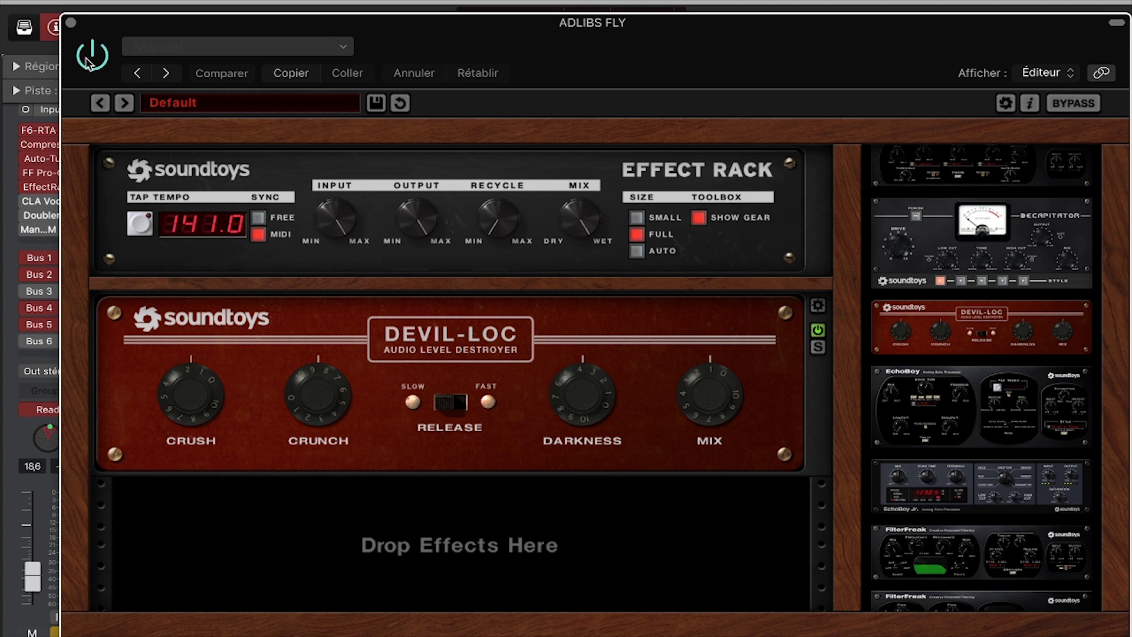
# Step: Raise the Devil-Loc's Crunch amount and fine-tune its Crush amount in the EffectRack
pyautogui.moveTo(313, 397); pyautogui.dragTo(318, 328)
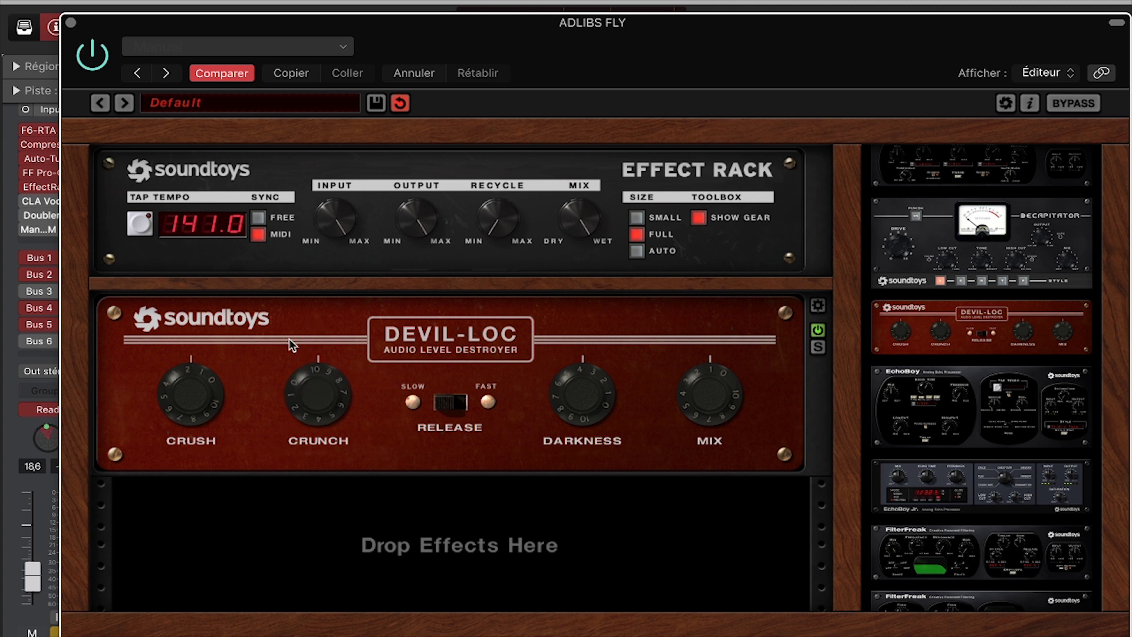
pyautogui.moveTo(197, 382); pyautogui.dragTo(232, 382)
pyautogui.moveTo(215, 380); pyautogui.dragTo(206, 385)
pyautogui.moveTo(662, 53); pyautogui.dragTo(663, 50)
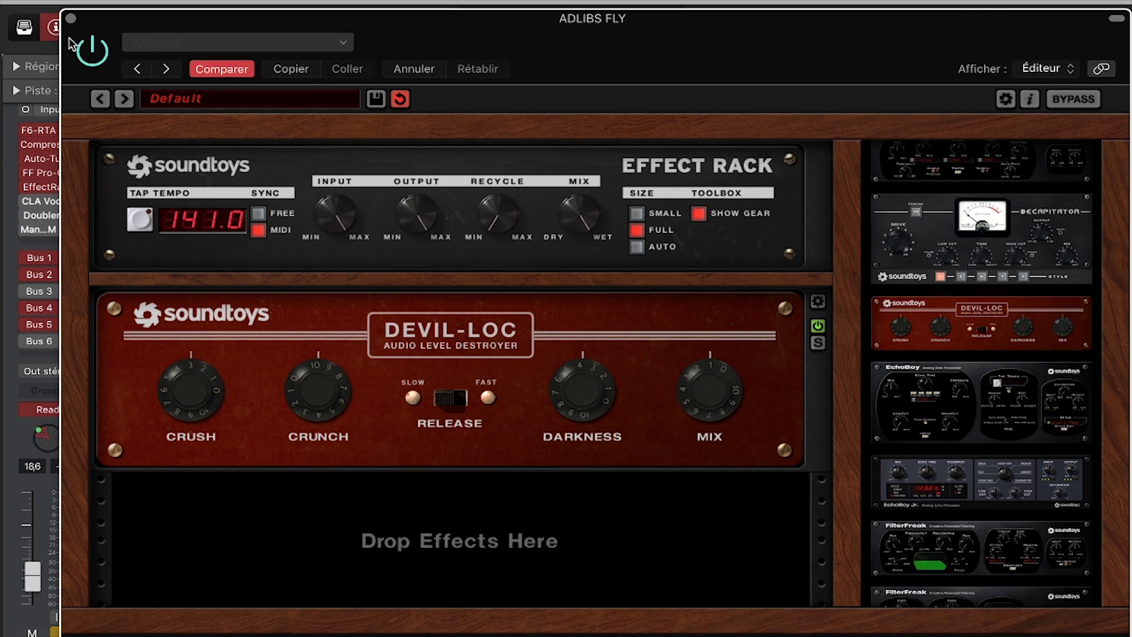
# Step: Reactivate the CLA Vocals insert on ADLIBS FLY track 6 and compare the looped ad-libs with and without it
pyautogui.click(70, 19)
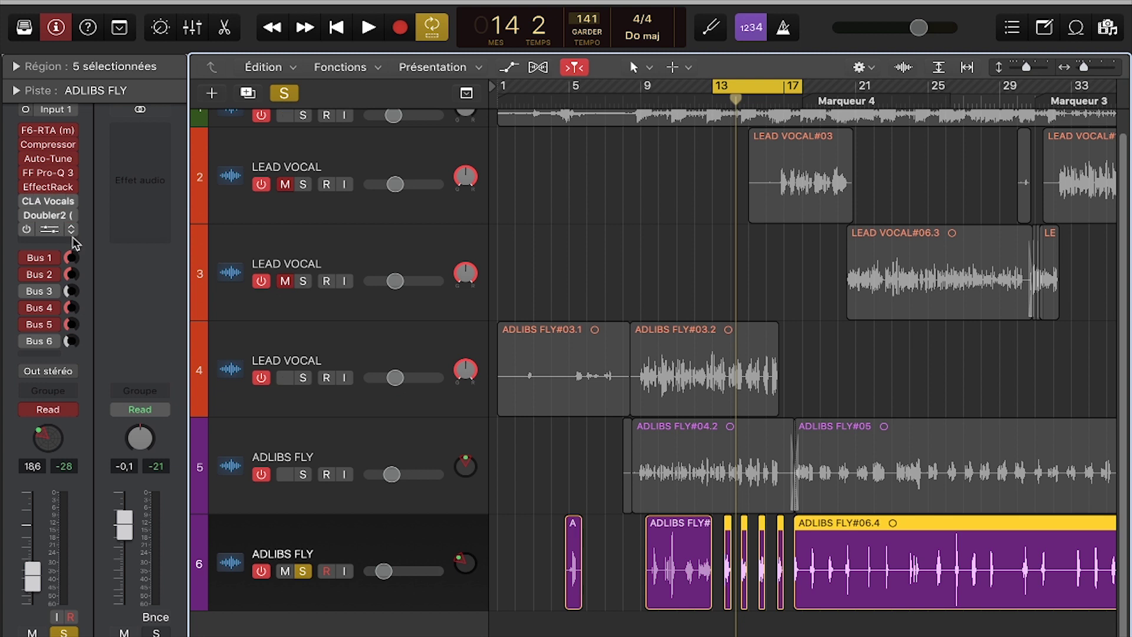
pyautogui.click(45, 201)
pyautogui.moveTo(591, 89); pyautogui.dragTo(528, 100)
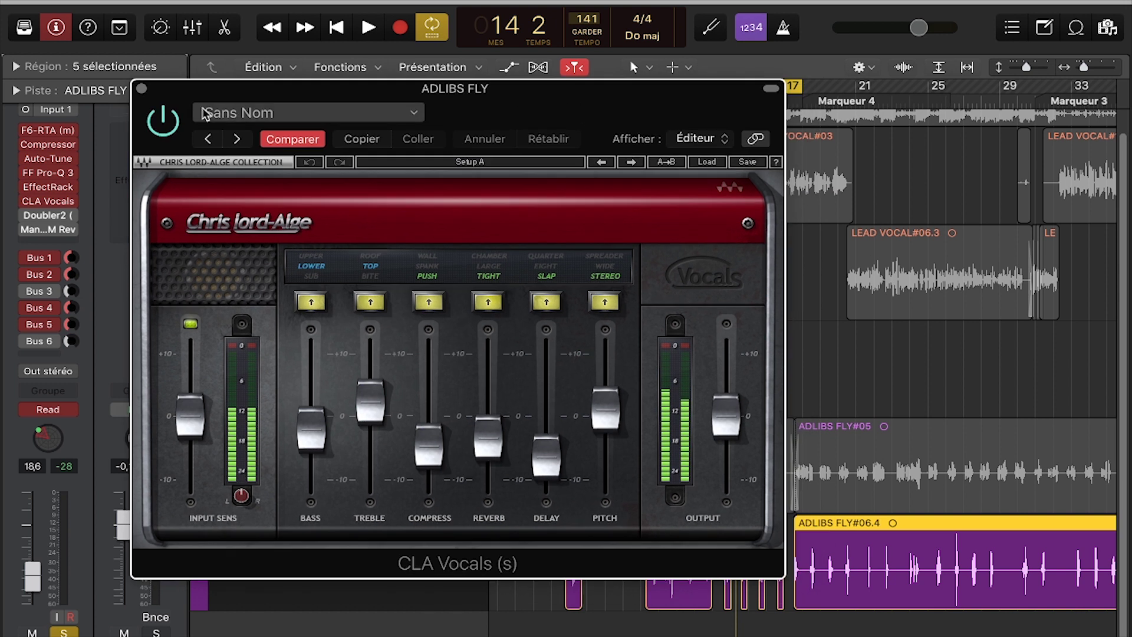
pyautogui.click(165, 120)
pyautogui.press('space')
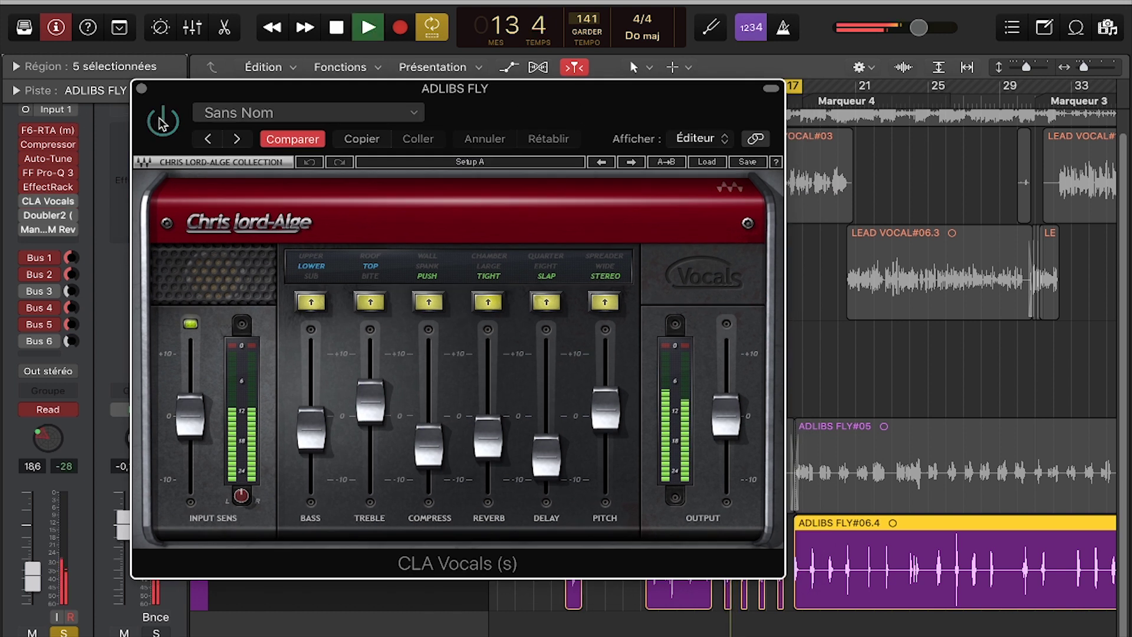
pyautogui.click(164, 121)
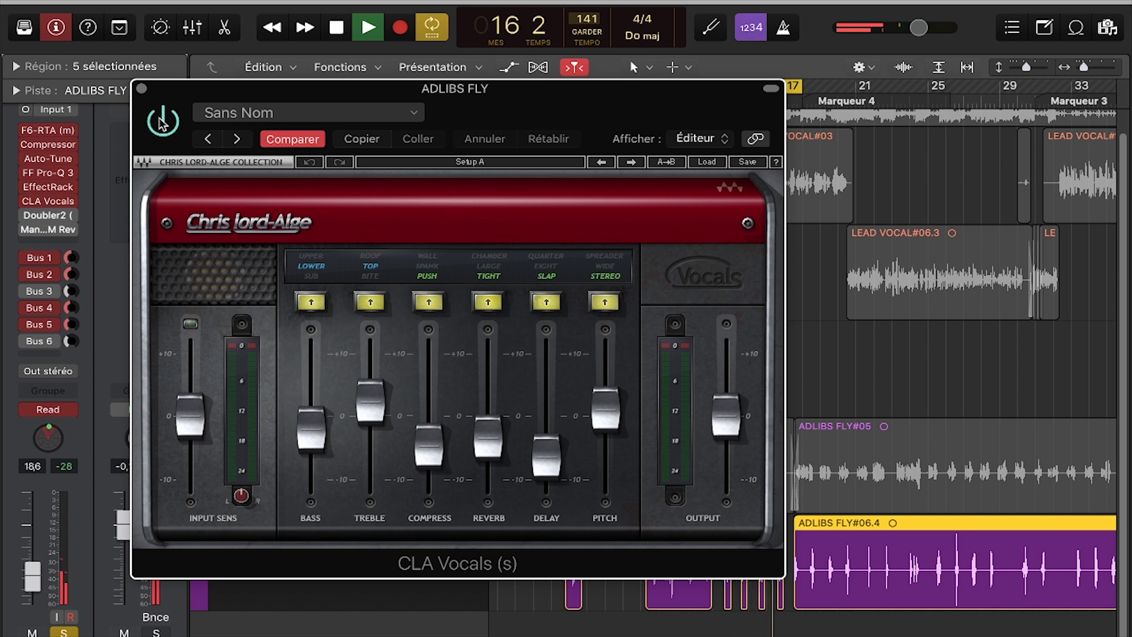
pyautogui.press('space')
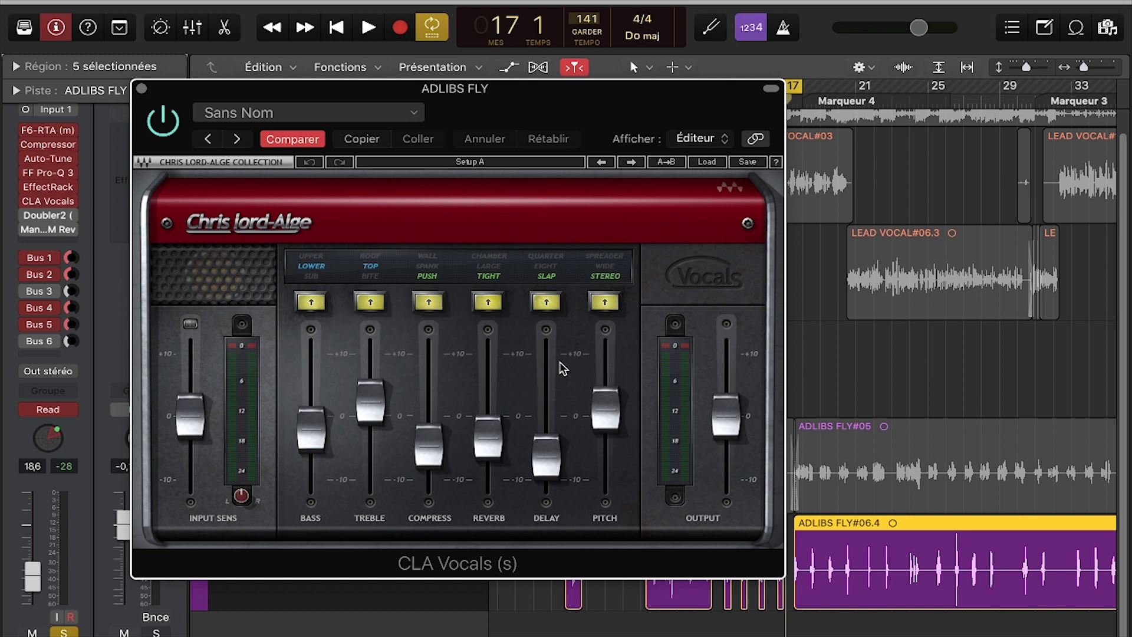
# Step: Open the Doubler2 insert on ADLIBS FLY track 6 and try its direct signal, switching it on and back off
pyautogui.click(142, 87)
pyautogui.click(48, 217)
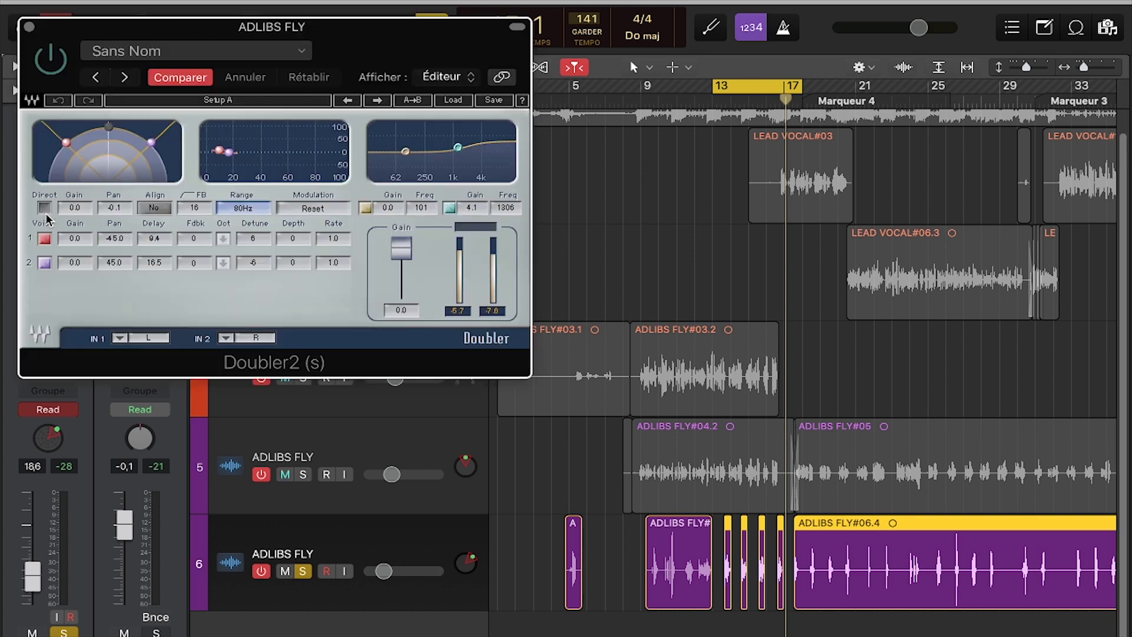
pyautogui.moveTo(355, 35); pyautogui.dragTo(564, 149)
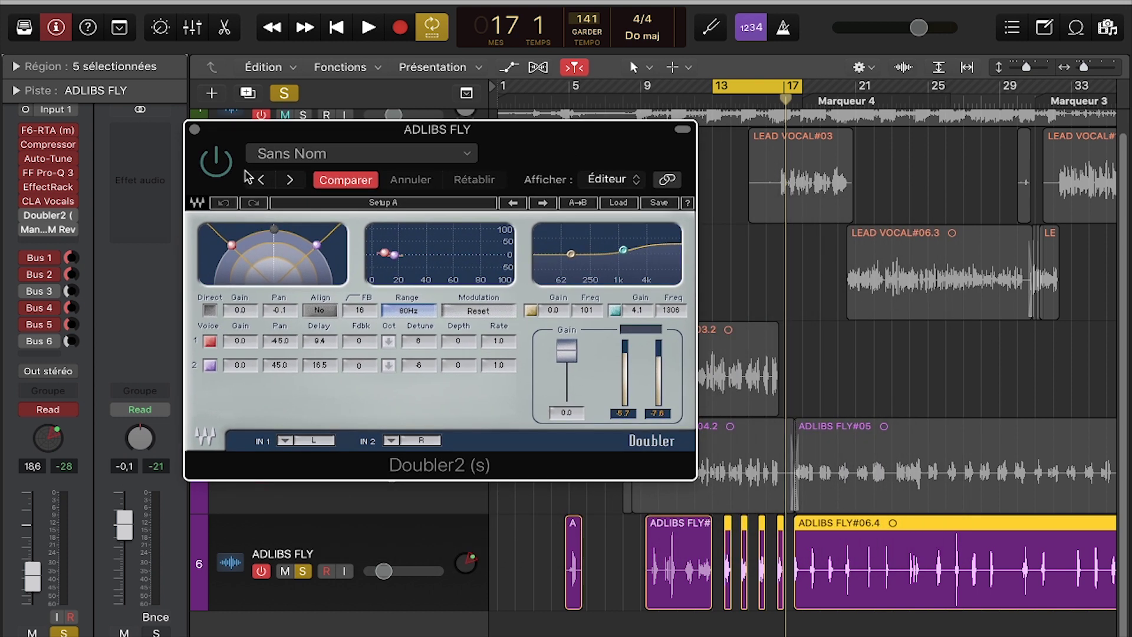
pyautogui.click(275, 221)
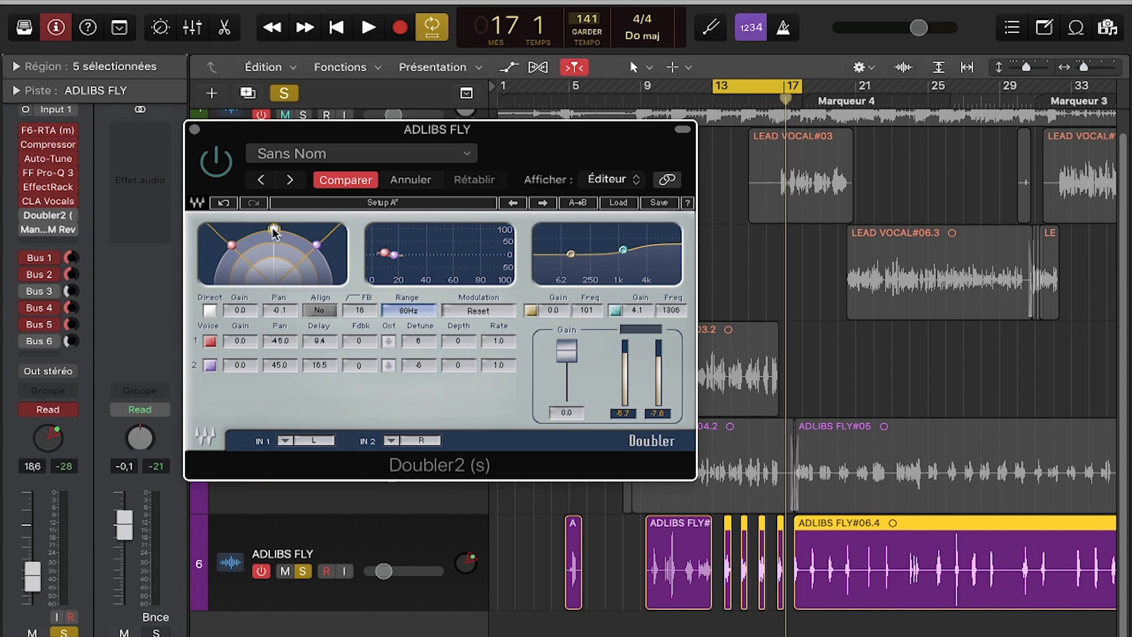
pyautogui.click(274, 228)
pyautogui.click(195, 130)
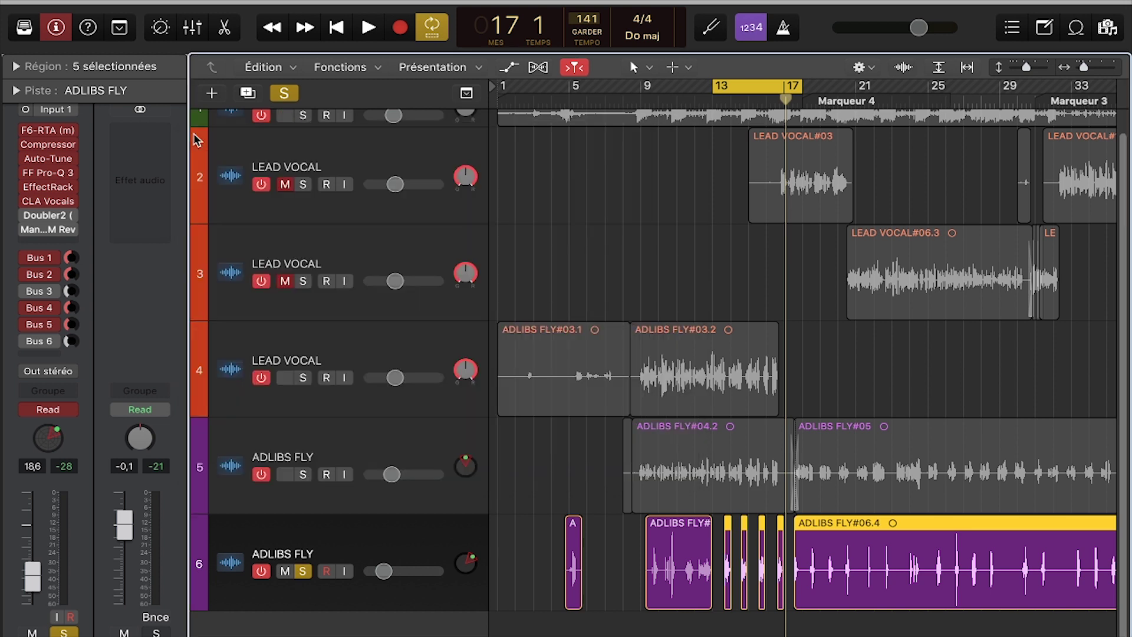
# Step: Play the loop with Doubler2 bypassed and reactivate the plug-in to compare the doubled ad-libs
pyautogui.press('space')
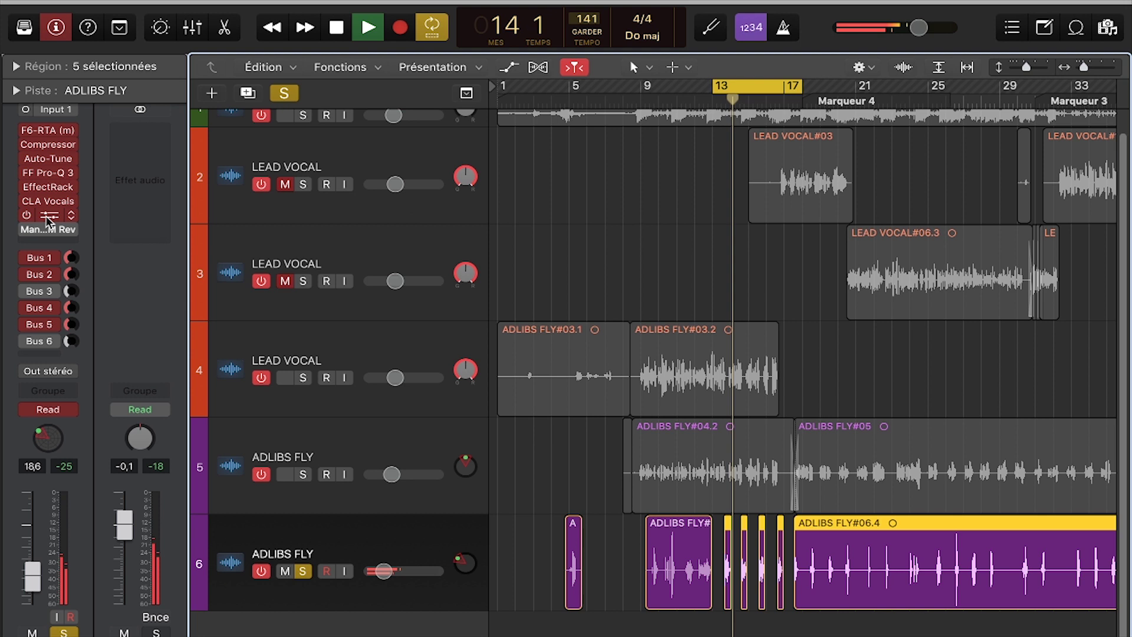
pyautogui.click(48, 214)
pyautogui.click(215, 163)
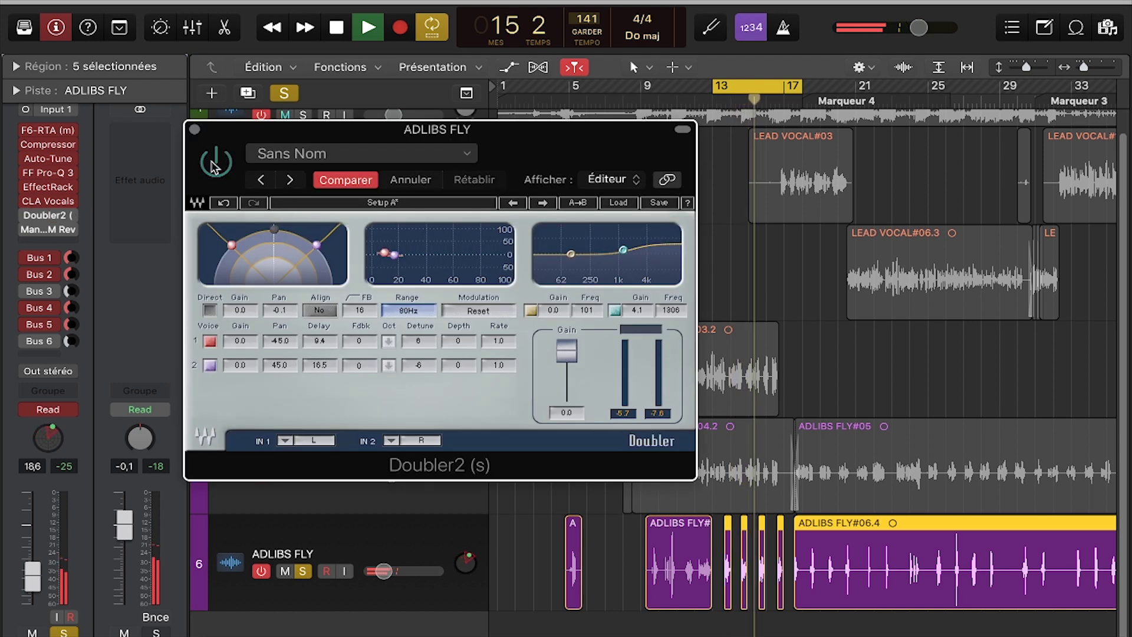
pyautogui.click(215, 163)
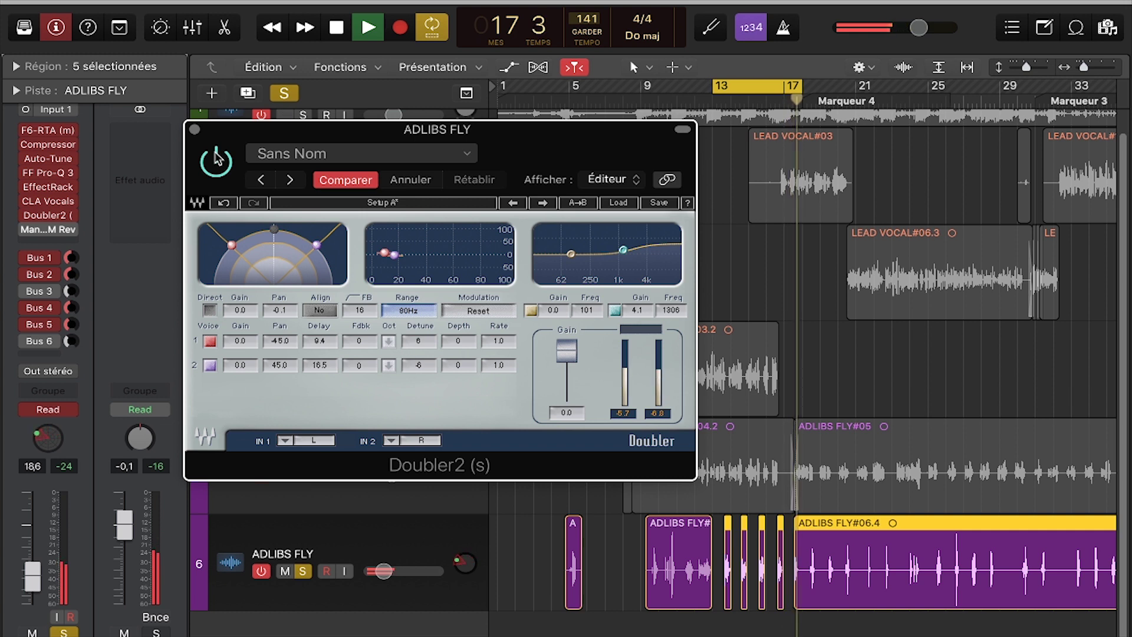
pyautogui.press('space')
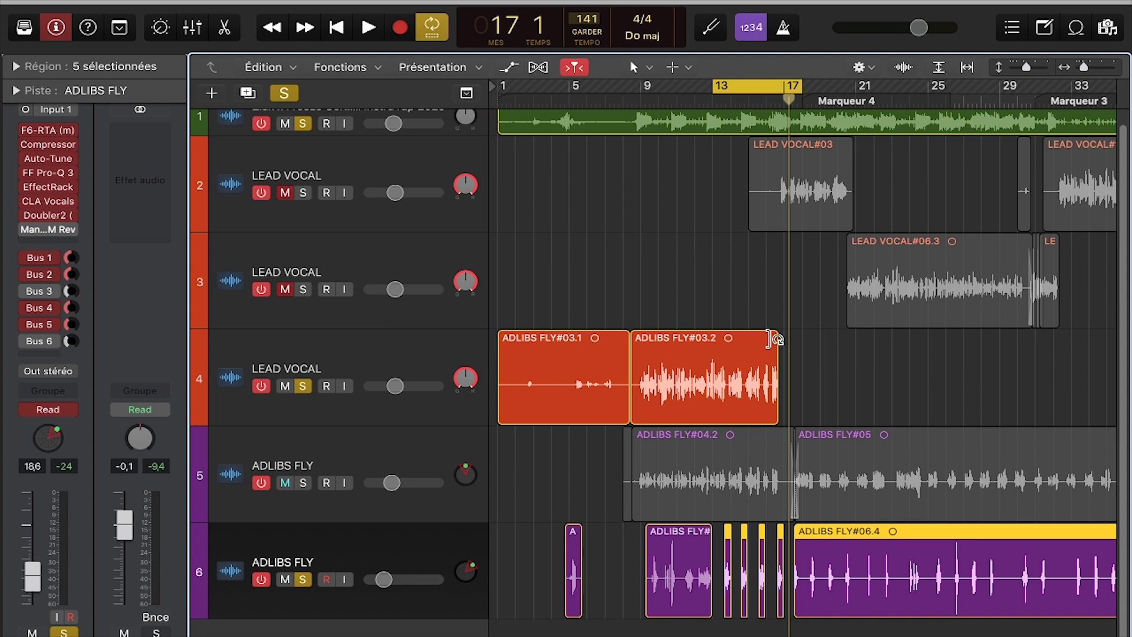
# Step: Audition the loop with track 1, LEAD VOCAL track 4 and ADLIBS FLY track 6 soloed
pyautogui.click(369, 29)
pyautogui.click(368, 30)
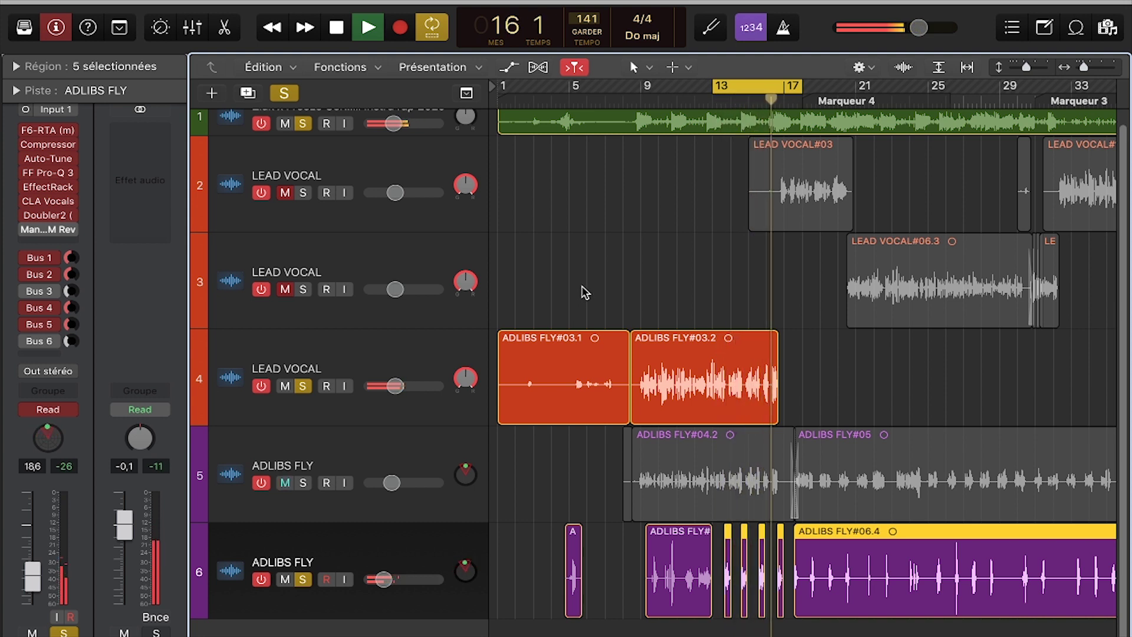
pyautogui.press('space')
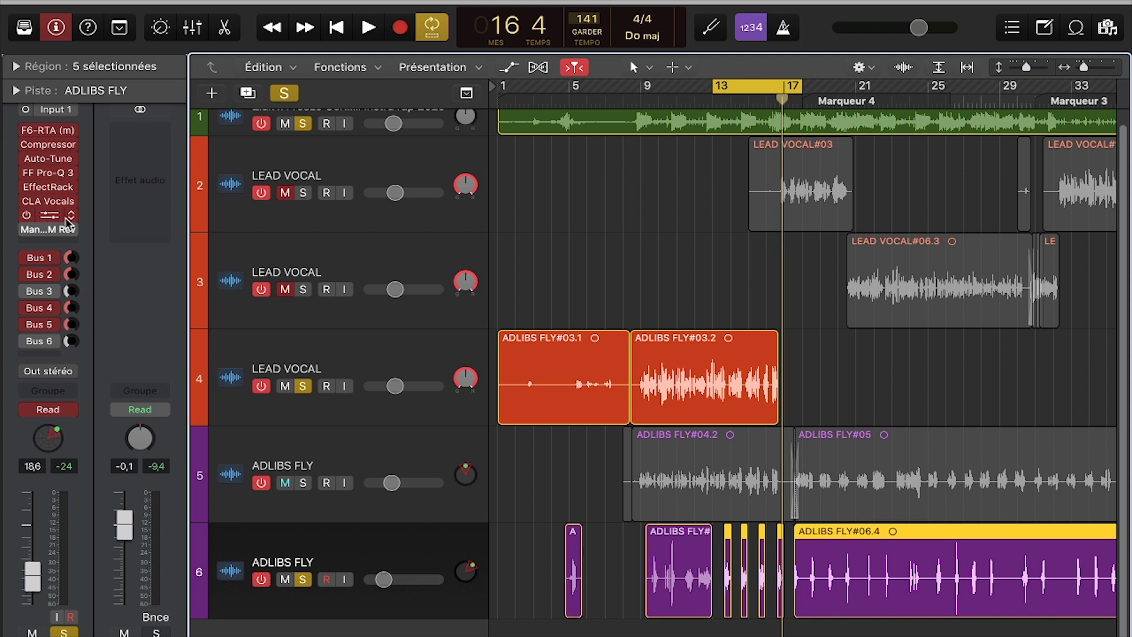
# Step: Examine the Lows, Mids, Highs and Dry/Wet settings of the MannyM Reverb on ADLIBS FLY track 6
pyautogui.click(50, 231)
pyautogui.moveTo(362, 30); pyautogui.dragTo(538, 73)
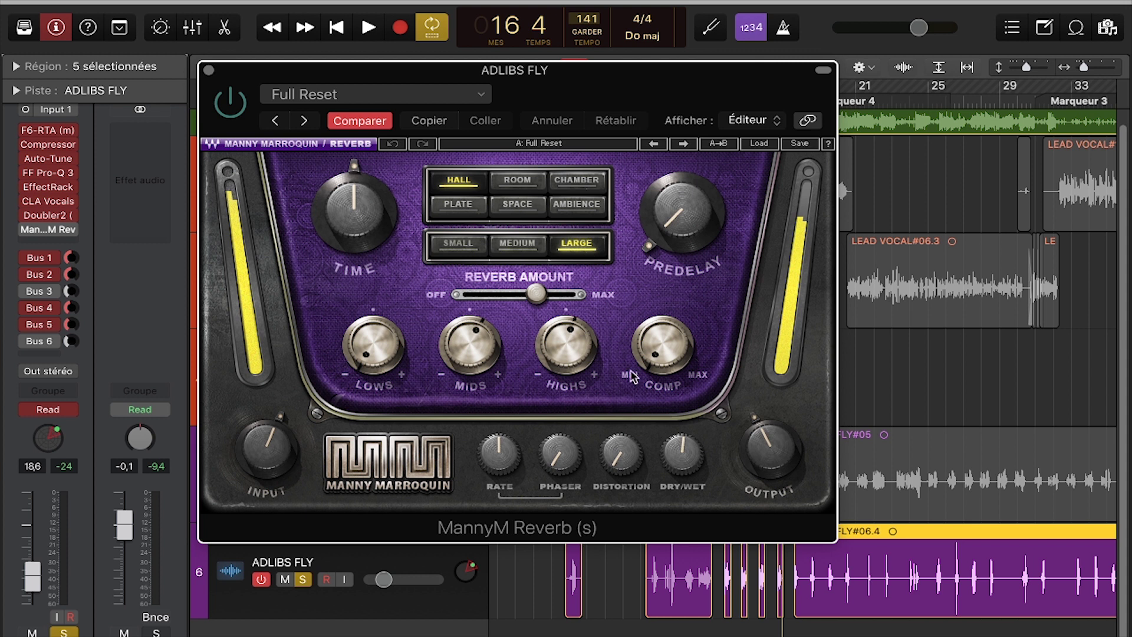
pyautogui.moveTo(392, 355)
pyautogui.mouseDown()
pyautogui.moveTo(392, 324)
pyautogui.moveTo(392, 377)
pyautogui.mouseUp()
pyautogui.click(470, 347)
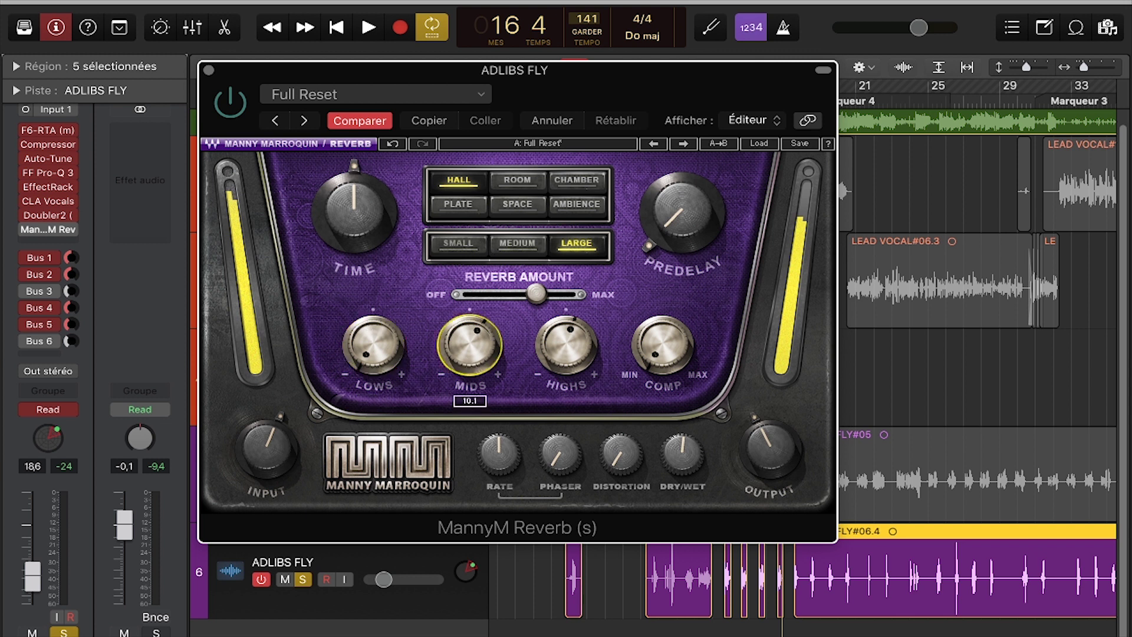
pyautogui.click(561, 355)
pyautogui.click(682, 454)
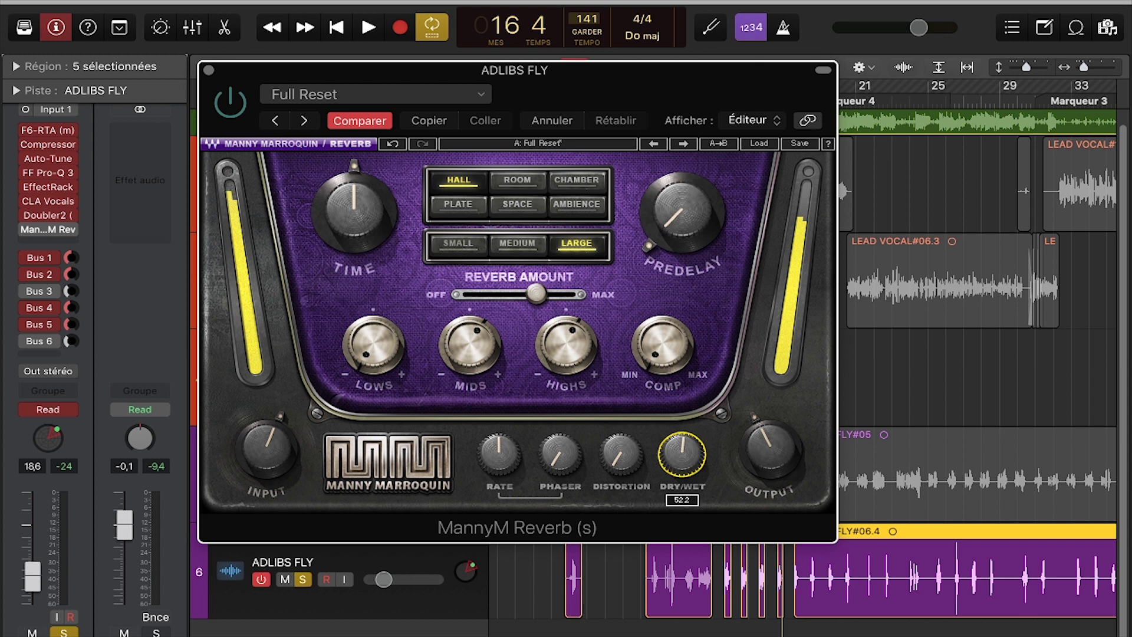
pyautogui.click(209, 70)
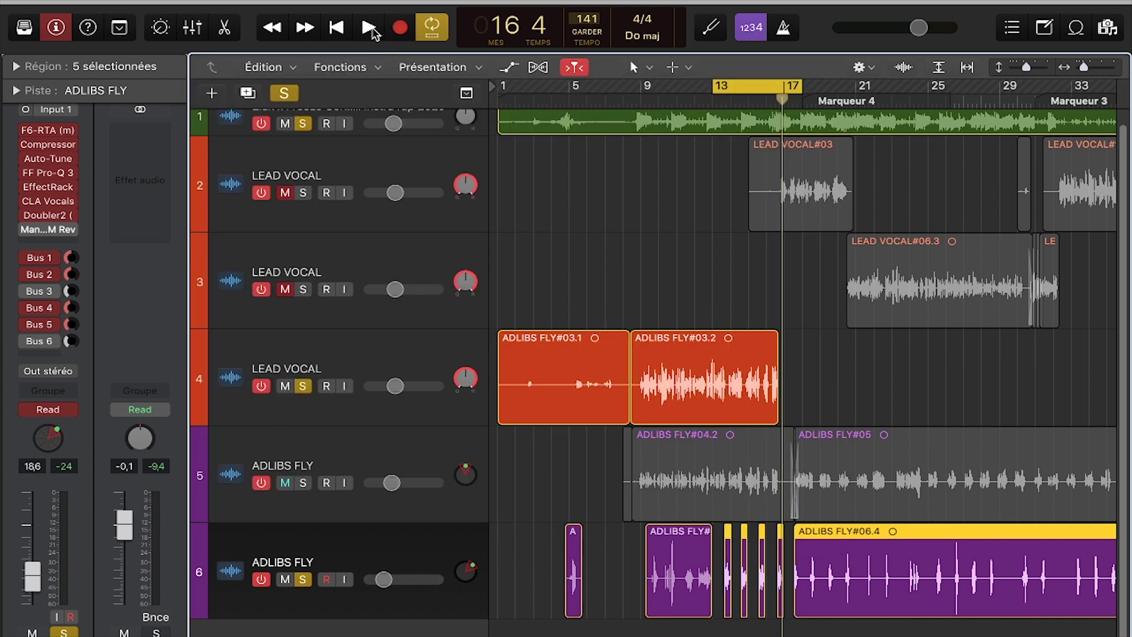
# Step: Audition the ad-libs with MannyM Reverb active and LEAD VOCAL track 2 soloed, muting track 1 during playback
pyautogui.click(370, 29)
pyautogui.press('space')
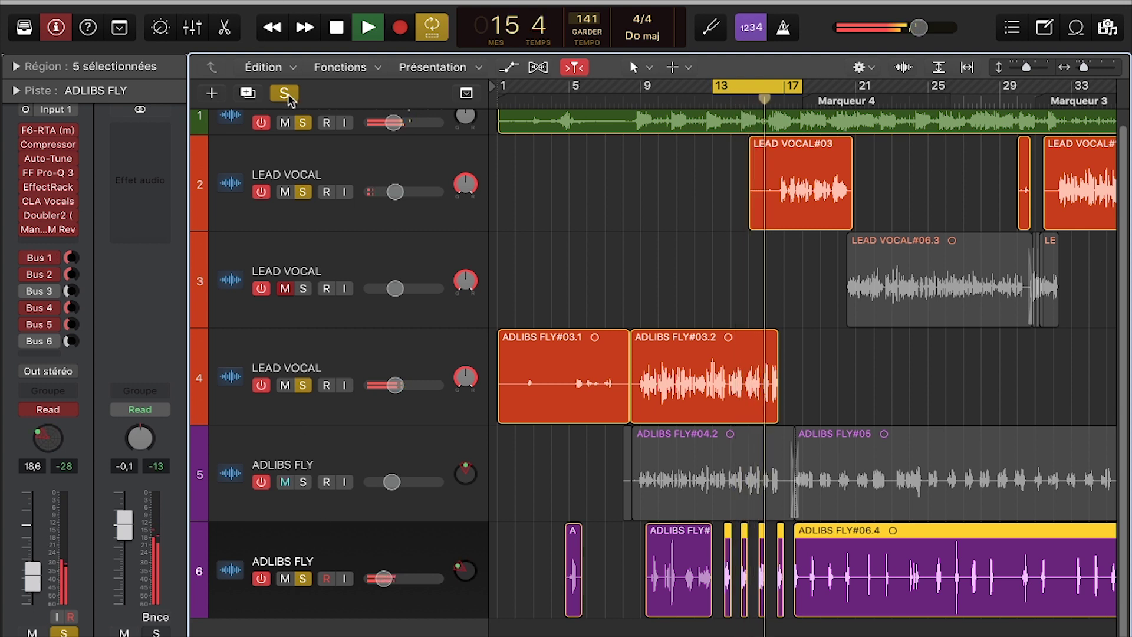
pyautogui.click(286, 123)
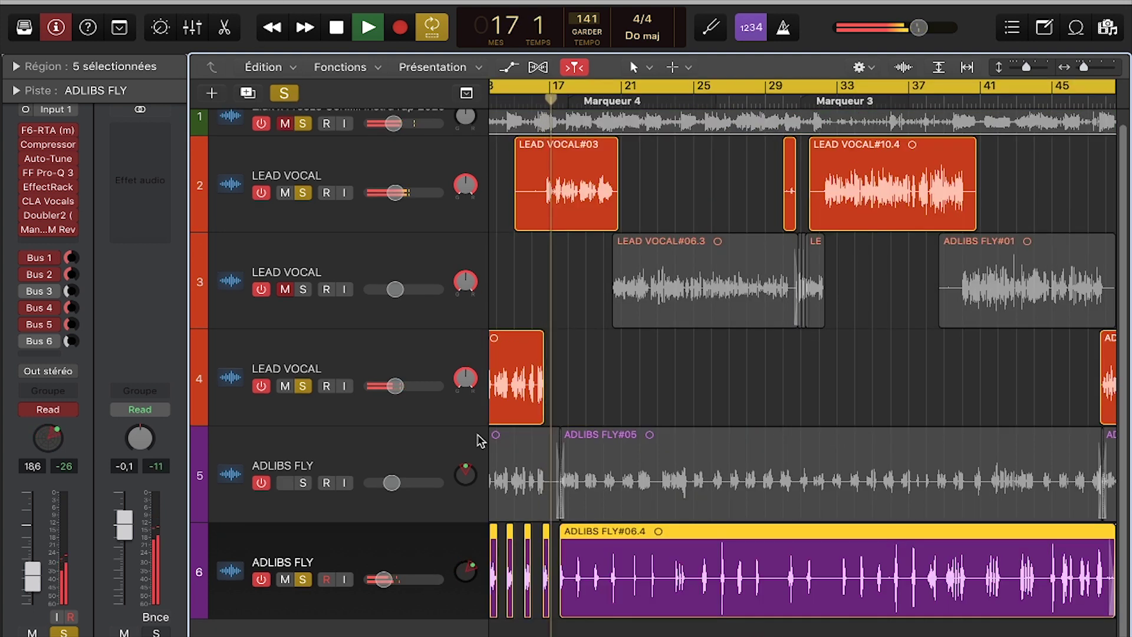
pyautogui.press('space')
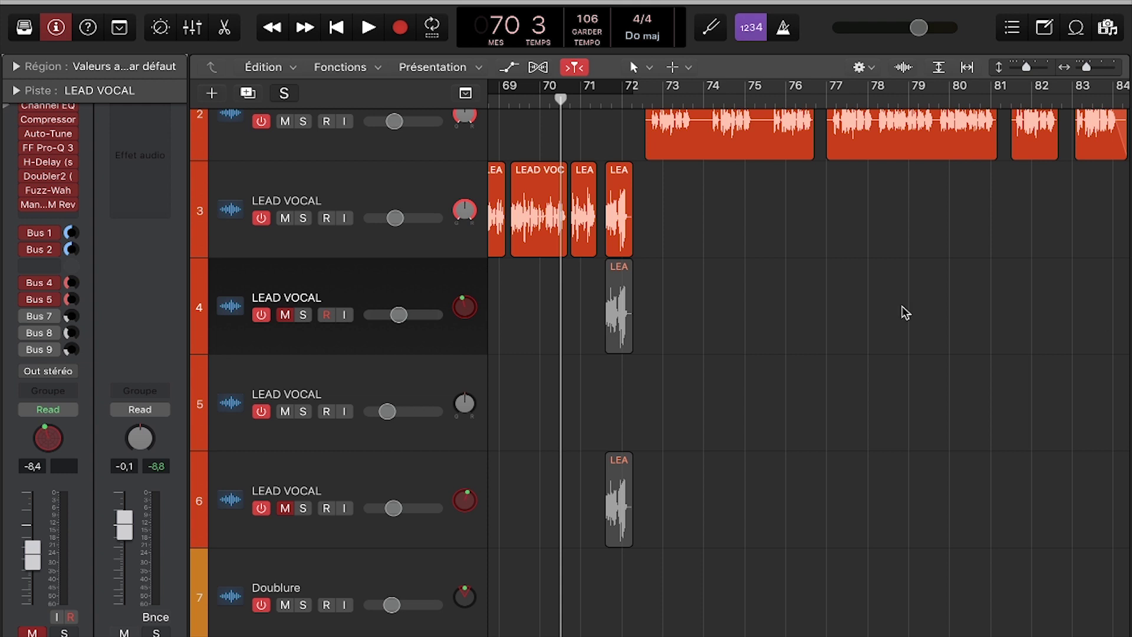
# Step: Audition the lead vocal from bar 69, and replay the selected LEAD VOCAL#09.4 region on track 3 from just before its start
pyautogui.click(502, 99)
pyautogui.press('space')
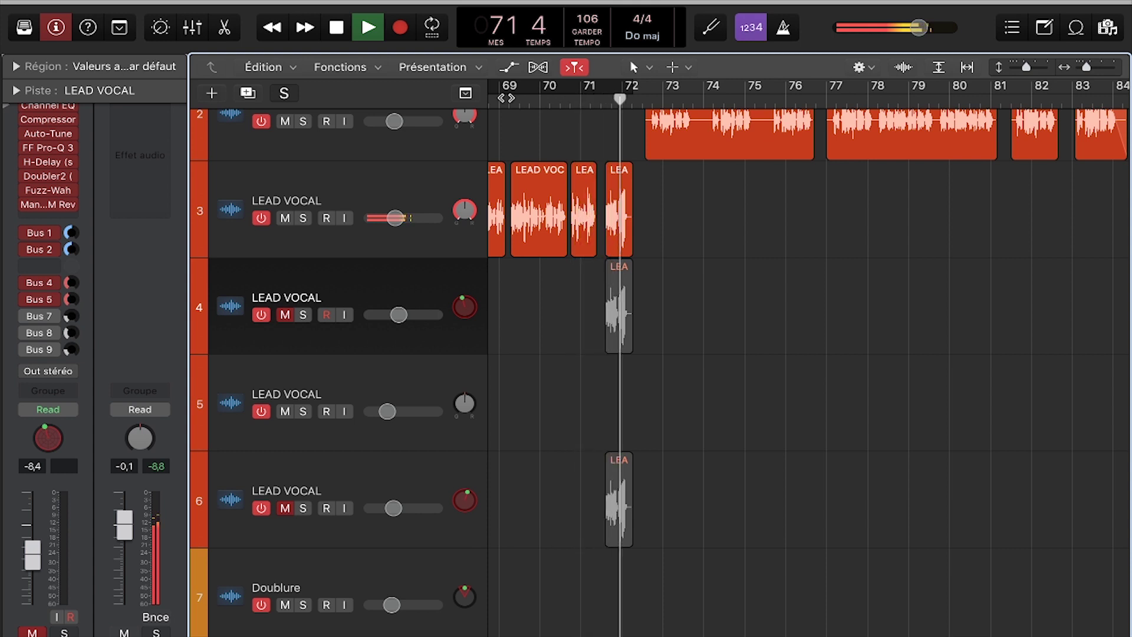
pyautogui.press('space')
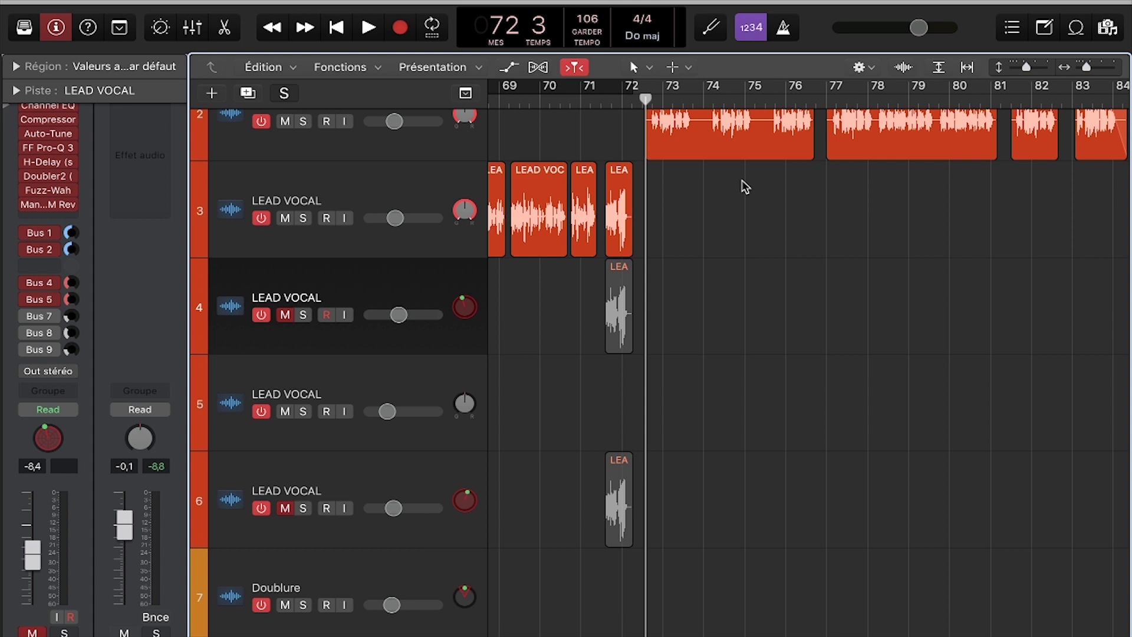
pyautogui.click(618, 230)
pyautogui.click(602, 102)
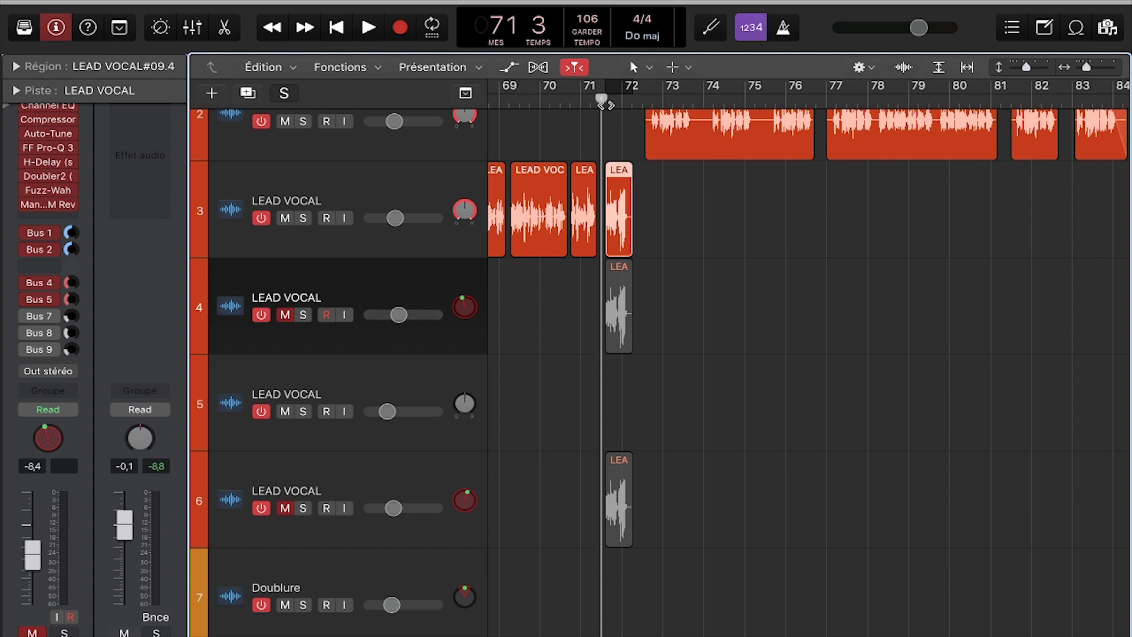
pyautogui.press('space')
pyautogui.press('space')
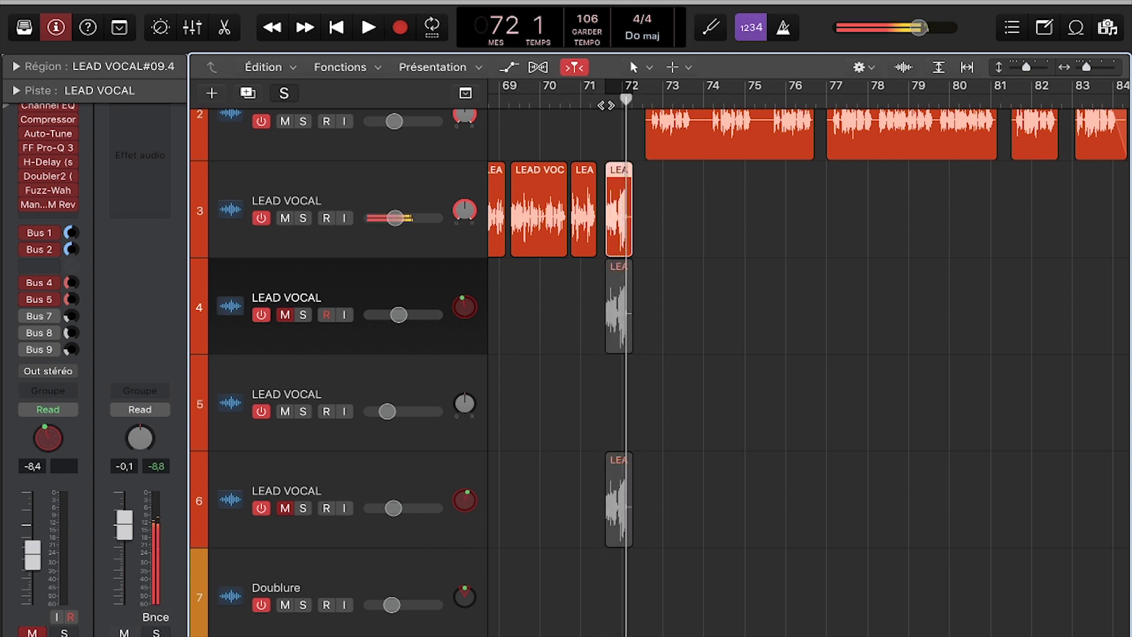
# Step: Unmute LEAD VOCAL track 4, mute LEAD VOCAL track 3, and select track 4
pyautogui.click(285, 314)
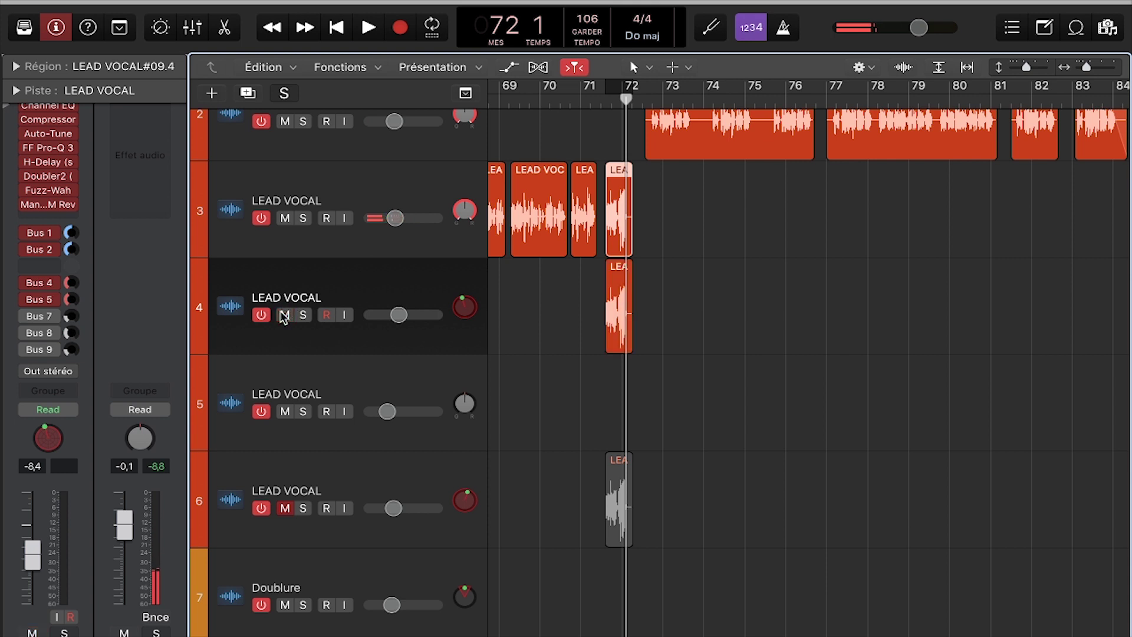
pyautogui.click(285, 219)
pyautogui.click(369, 287)
# Step: Examine the low cut and other bands of the Channel EQ on LEAD VOCAL track 4
pyautogui.moveTo(73, 137)
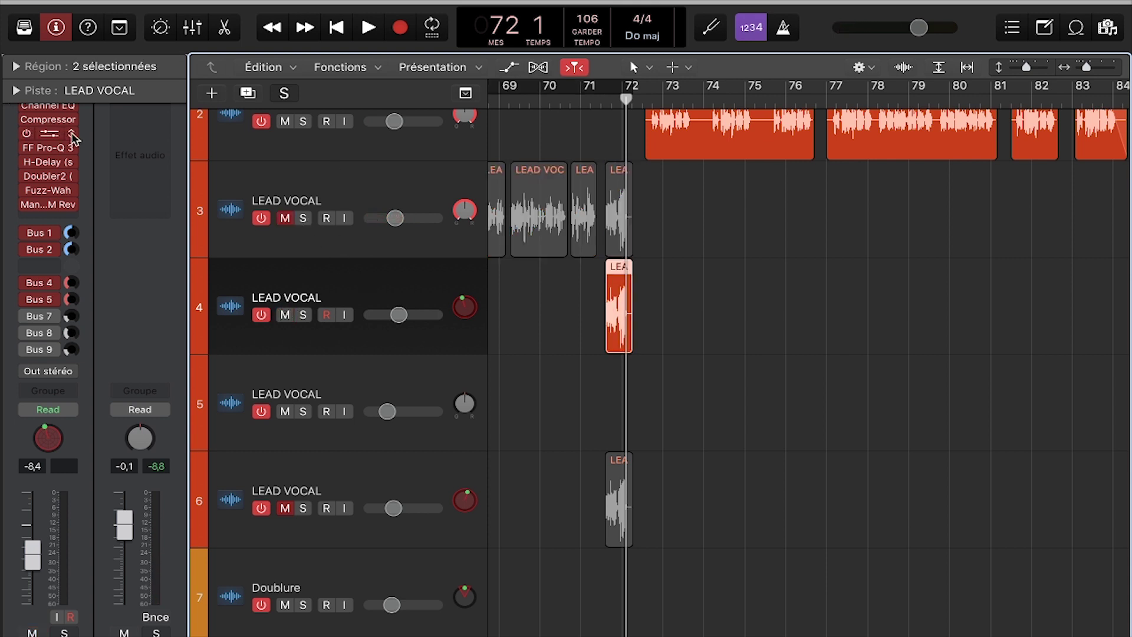
pyautogui.click(48, 109)
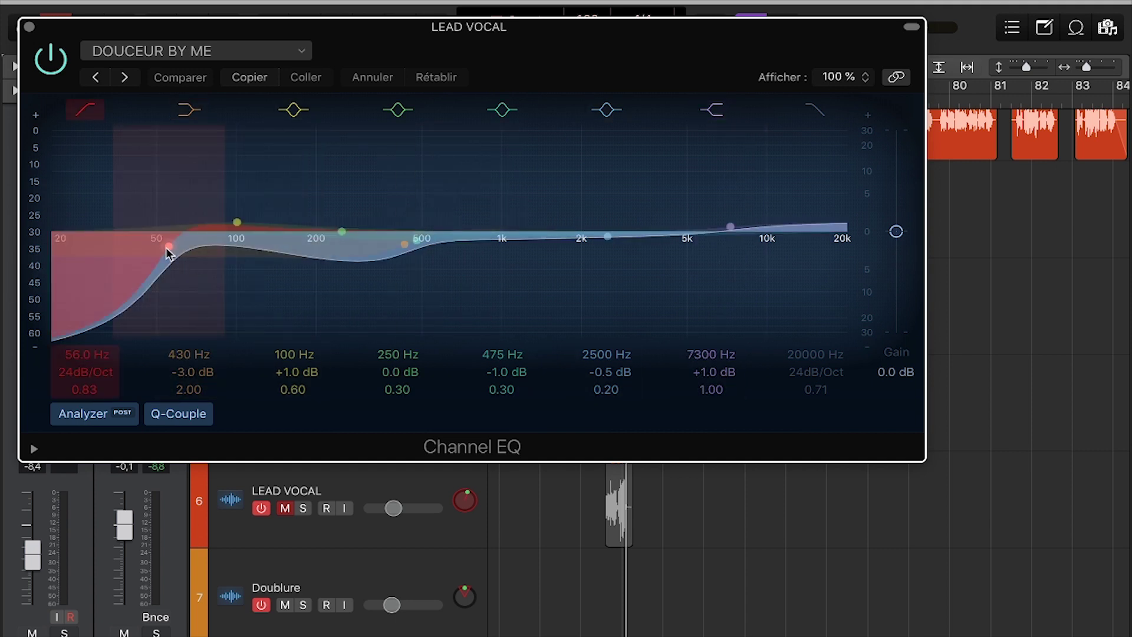
pyautogui.click(29, 26)
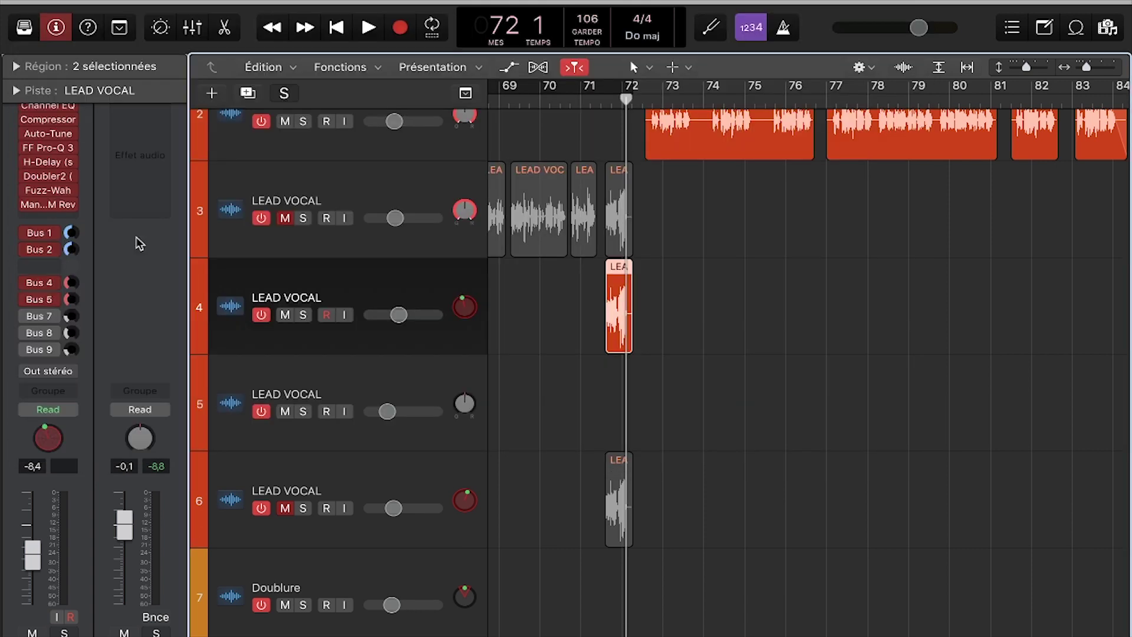
# Step: Adjust the high-cut band in LEAD VOCAL track 4's FF Pro-Q 3 to 18105 Hz with a Q of 1.107
pyautogui.click(50, 151)
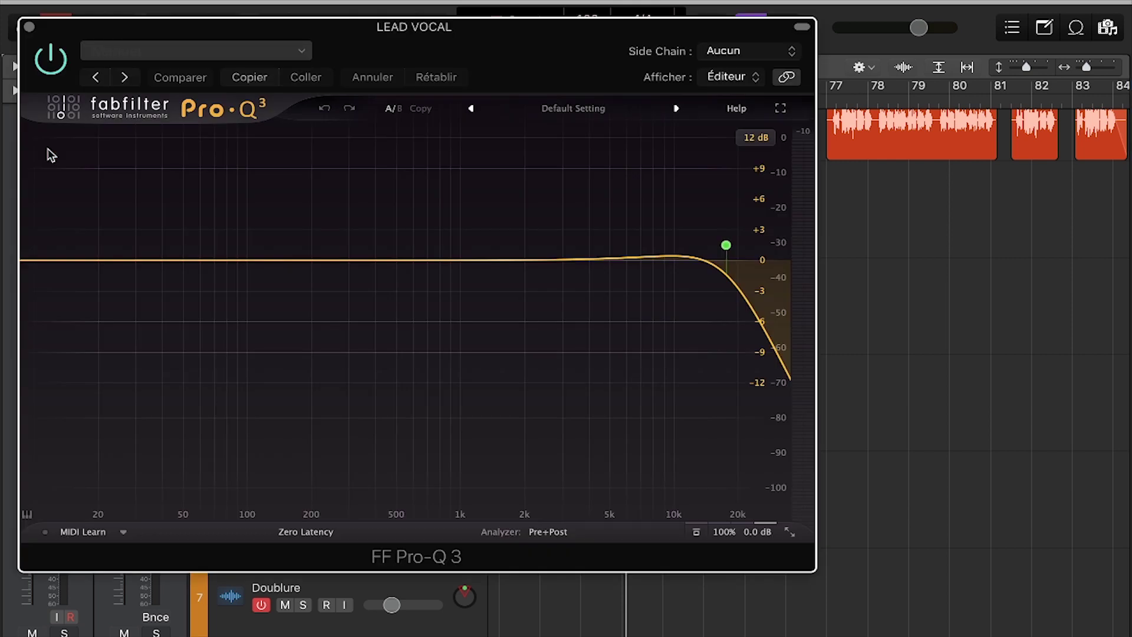
pyautogui.click(726, 246)
pyautogui.moveTo(727, 250); pyautogui.dragTo(729, 252)
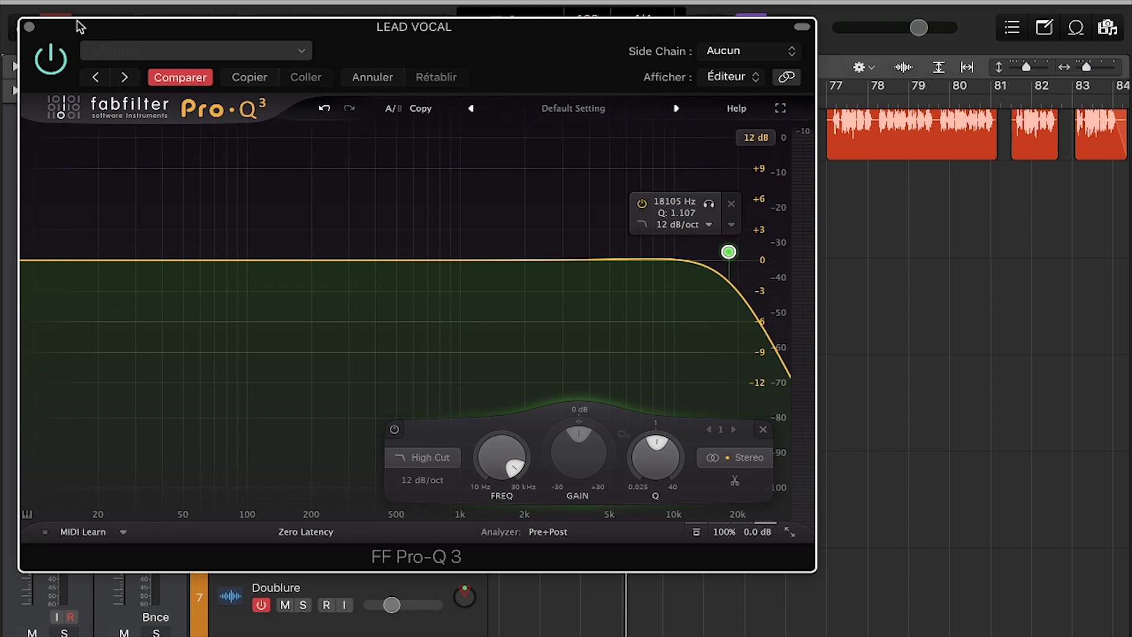
pyautogui.click(28, 27)
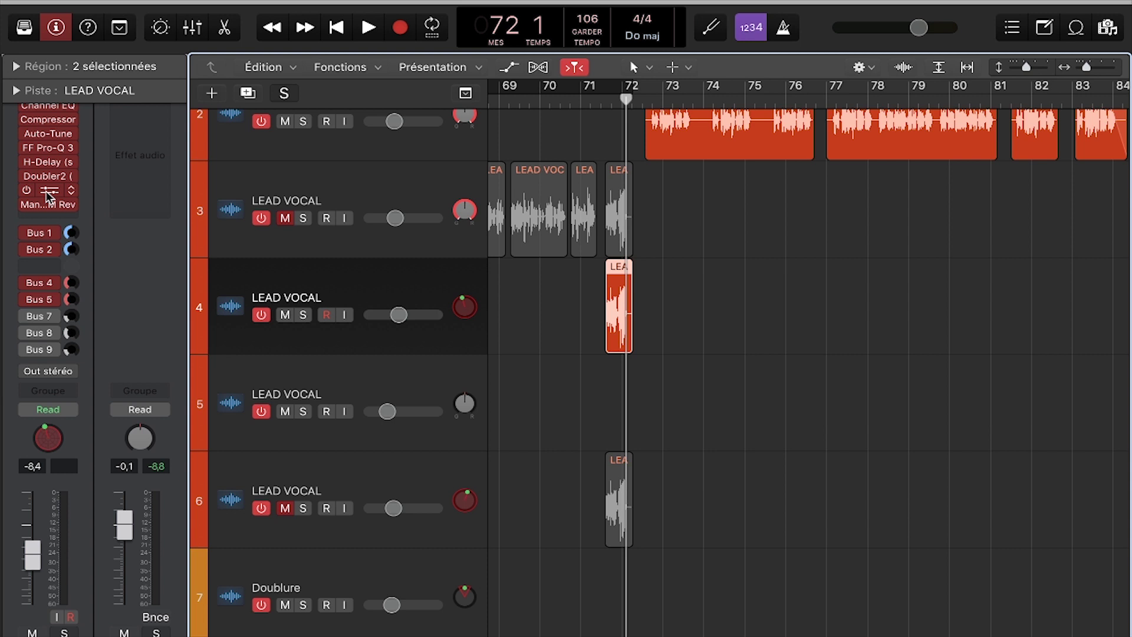
# Step: Open the Fuzz-Wah insert on LEAD VOCAL track 4 and locate Fuzz-Wah among the Filter plug-ins
pyautogui.click(48, 195)
pyautogui.moveTo(437, 43); pyautogui.dragTo(689, 146)
pyautogui.click(71, 192)
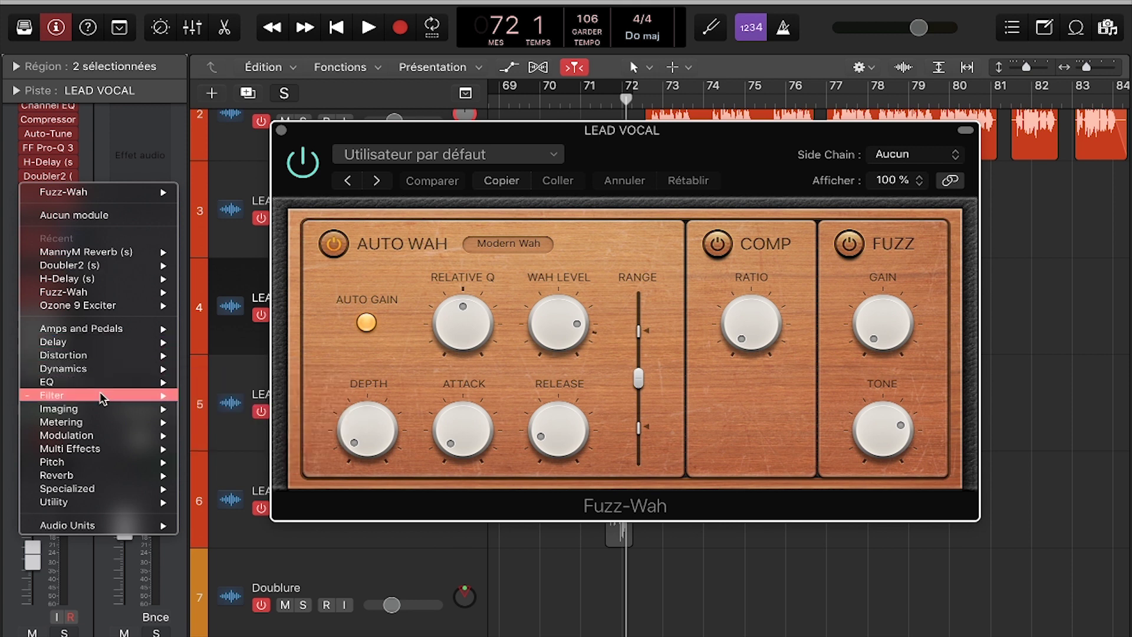
pyautogui.moveTo(100, 392)
pyautogui.moveTo(272, 438)
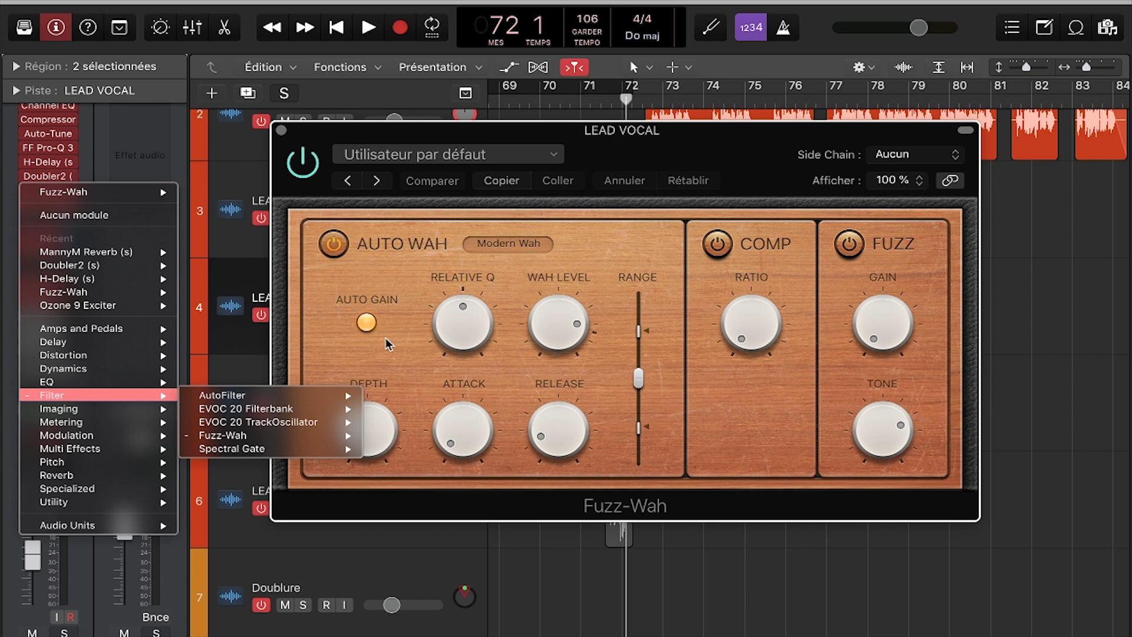
# Step: Solo LEAD VOCAL track 4 and play its region from beat 3 of bar 71 with the Fuzz-Wah window moved aside
pyautogui.click(340, 334)
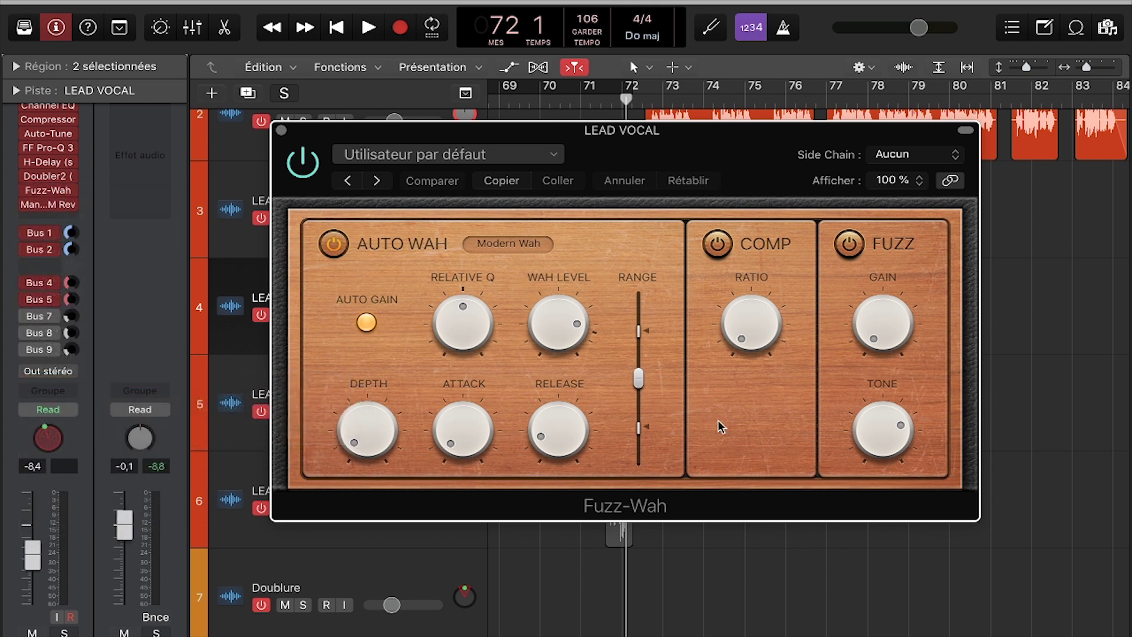
pyautogui.moveTo(628, 135); pyautogui.dragTo(642, 295)
pyautogui.click(602, 109)
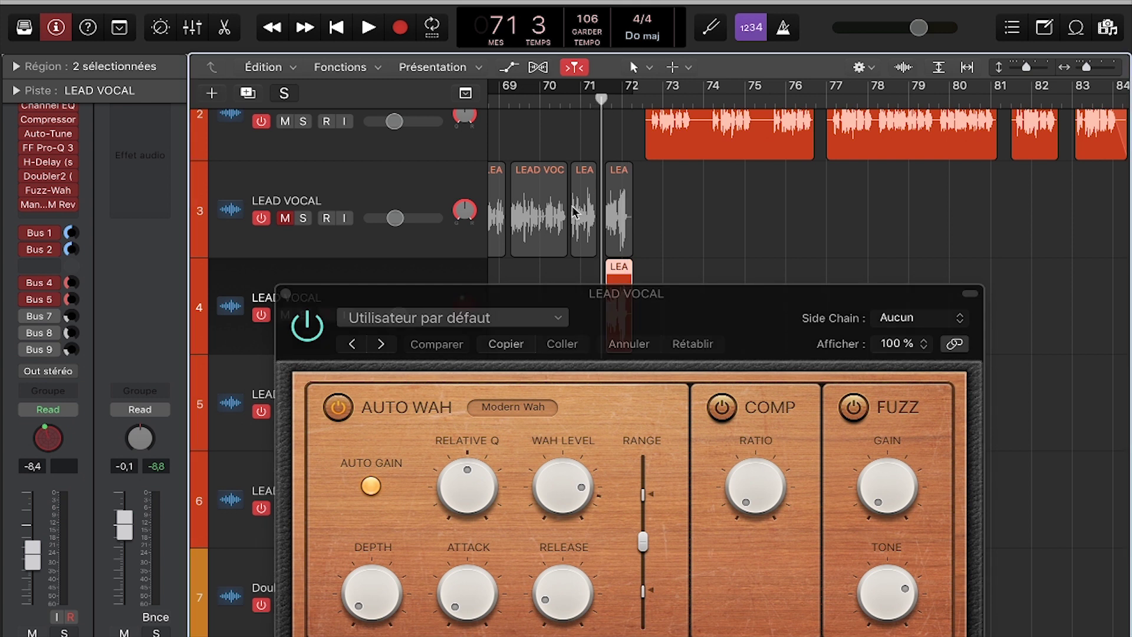
pyautogui.click(400, 303)
pyautogui.moveTo(400, 303); pyautogui.dragTo(400, 345)
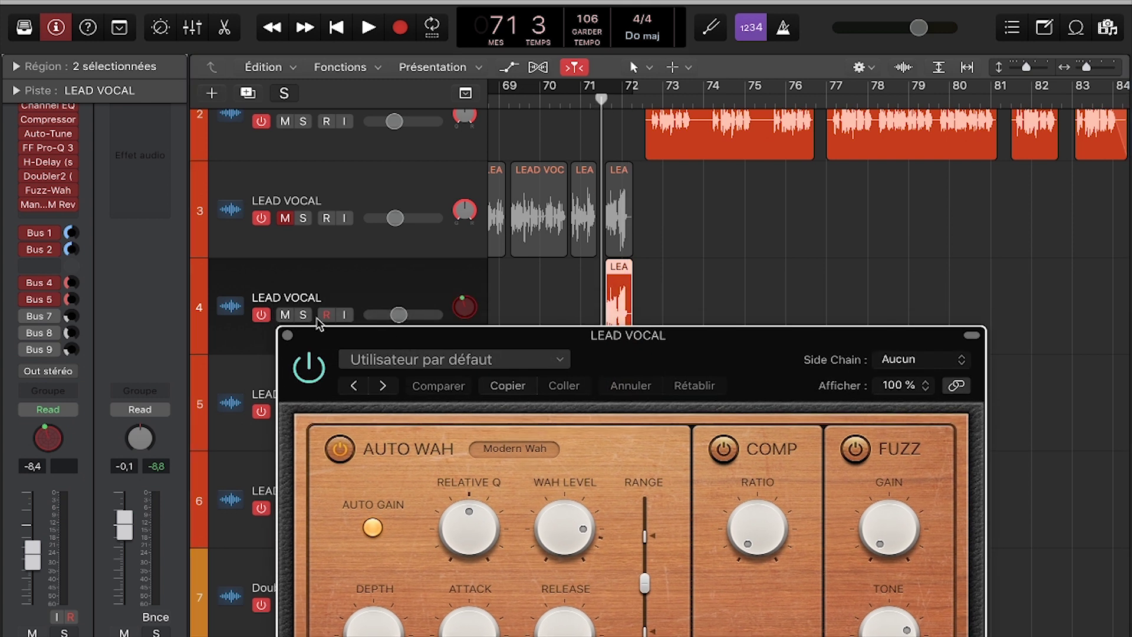
pyautogui.click(304, 315)
pyautogui.press('space')
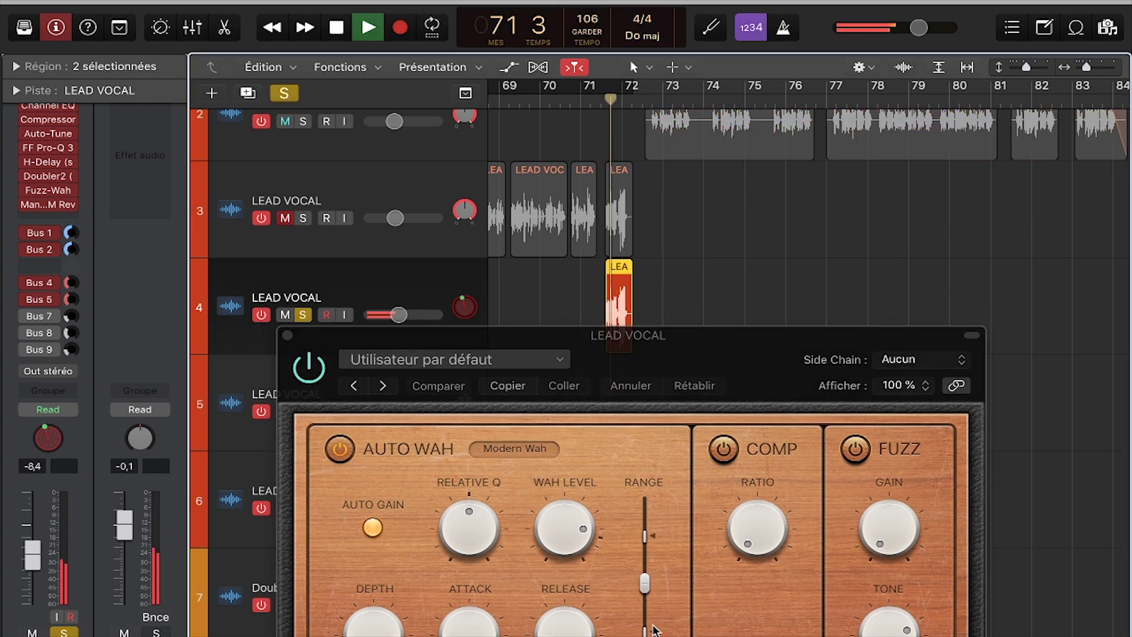
# Step: Try setting the Fuzz-Wah range slider to 0.000 during playback, undo the change and stop playback
pyautogui.click(646, 585)
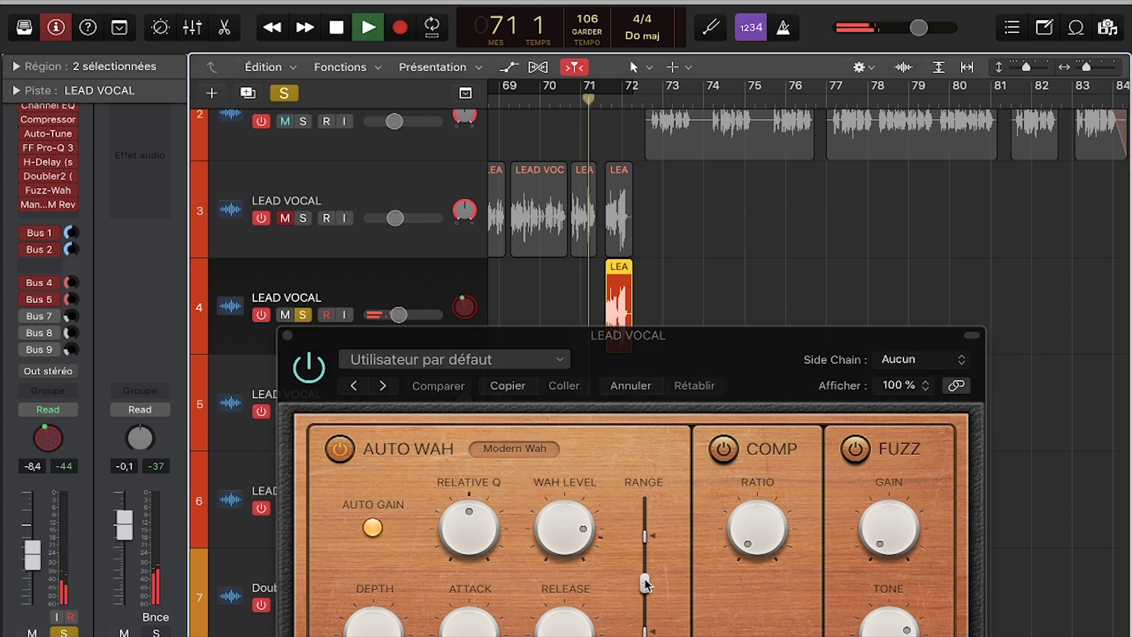
pyautogui.moveTo(645, 584); pyautogui.dragTo(644, 616)
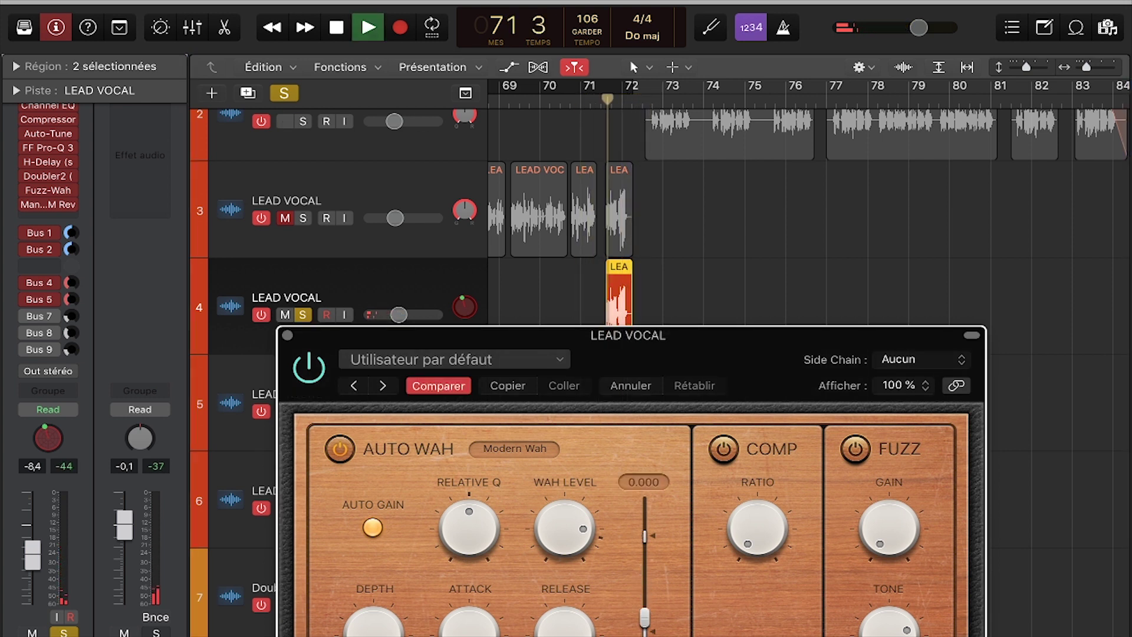
pyautogui.click(626, 385)
pyautogui.press('space')
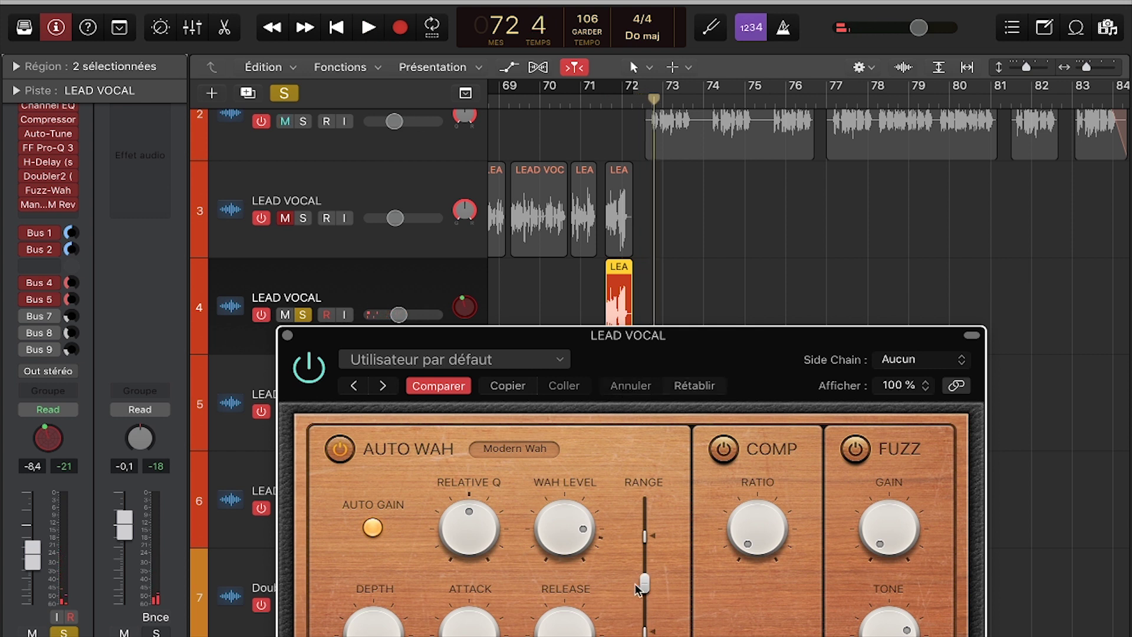
# Step: Close the Fuzz-Wah window, and unmute and solo LEAD VOCAL track 3
pyautogui.moveTo(648, 345); pyautogui.dragTo(643, 234)
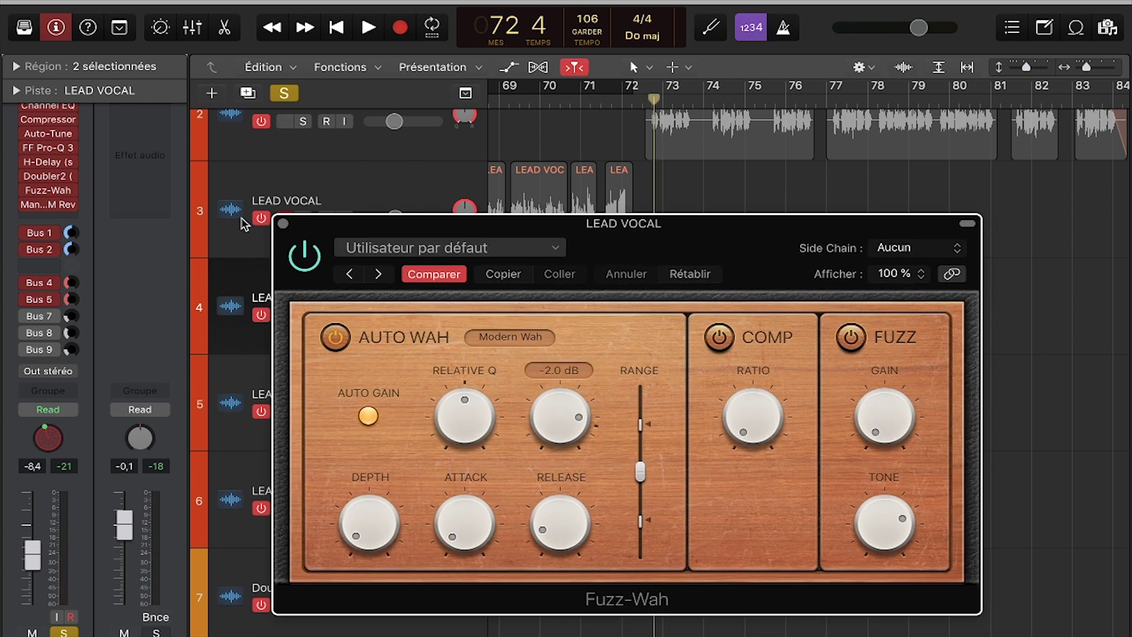
pyautogui.click(283, 224)
pyautogui.click(542, 291)
pyautogui.click(285, 218)
pyautogui.click(302, 218)
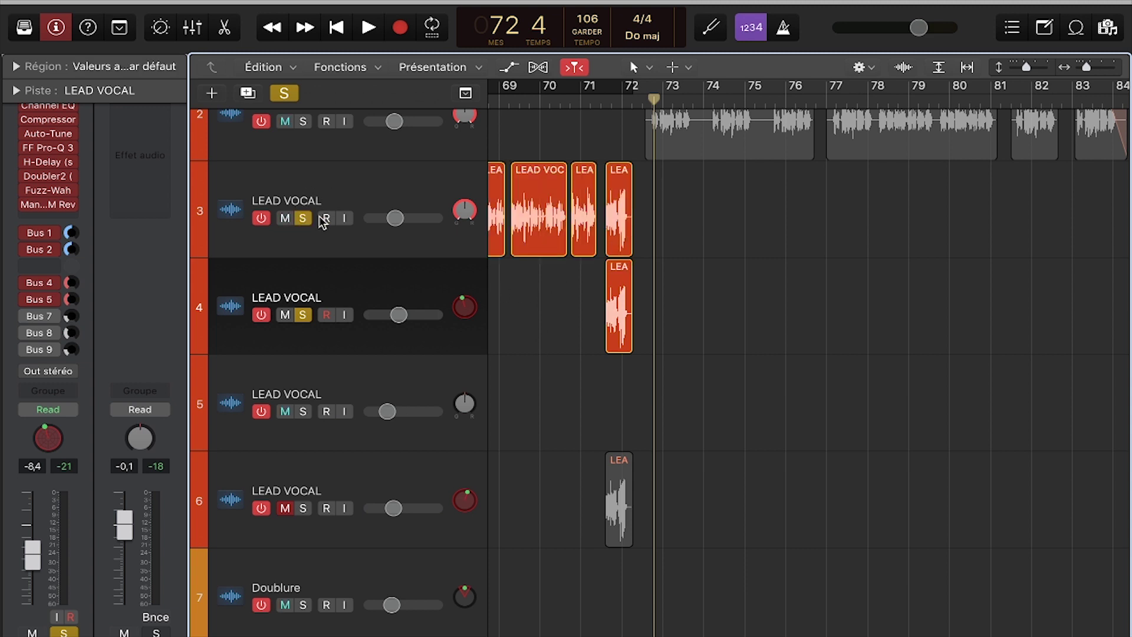
# Step: Solo the POP SMOKE beat on track 1 and play it with LEAD VOCAL tracks 3 and 4 from bar 70
pyautogui.click(581, 101)
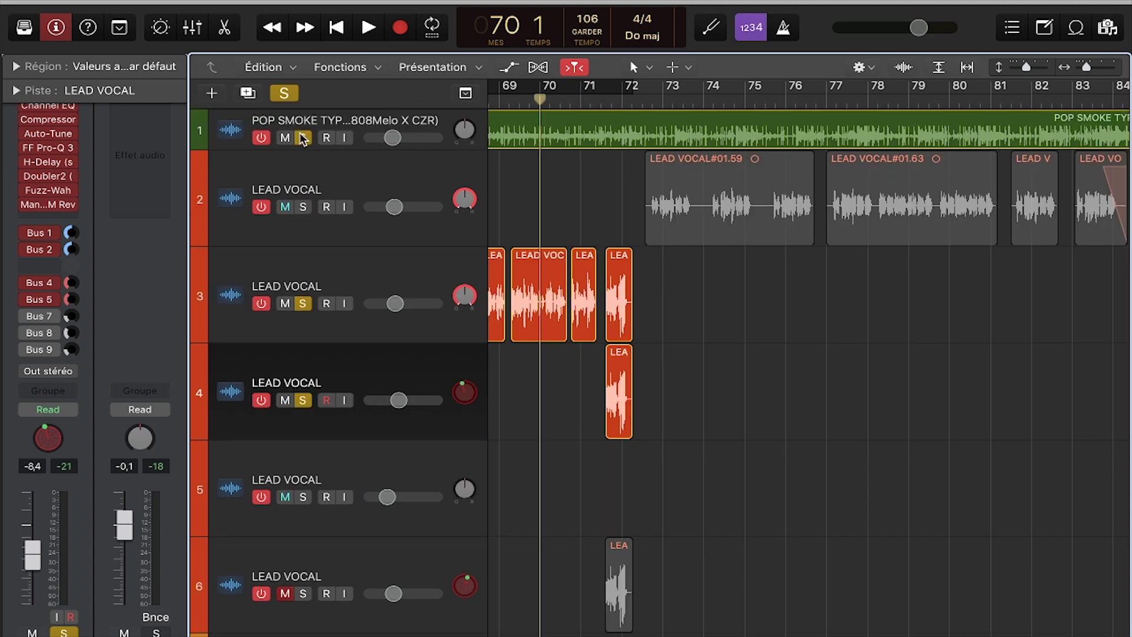
pyautogui.press('space')
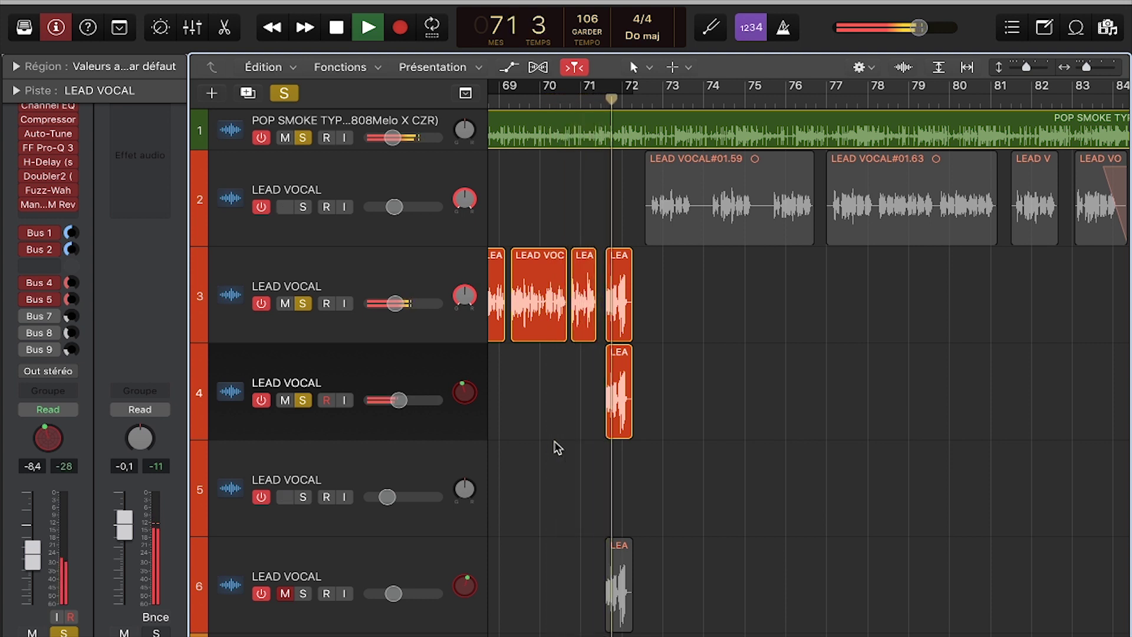
pyautogui.press('space')
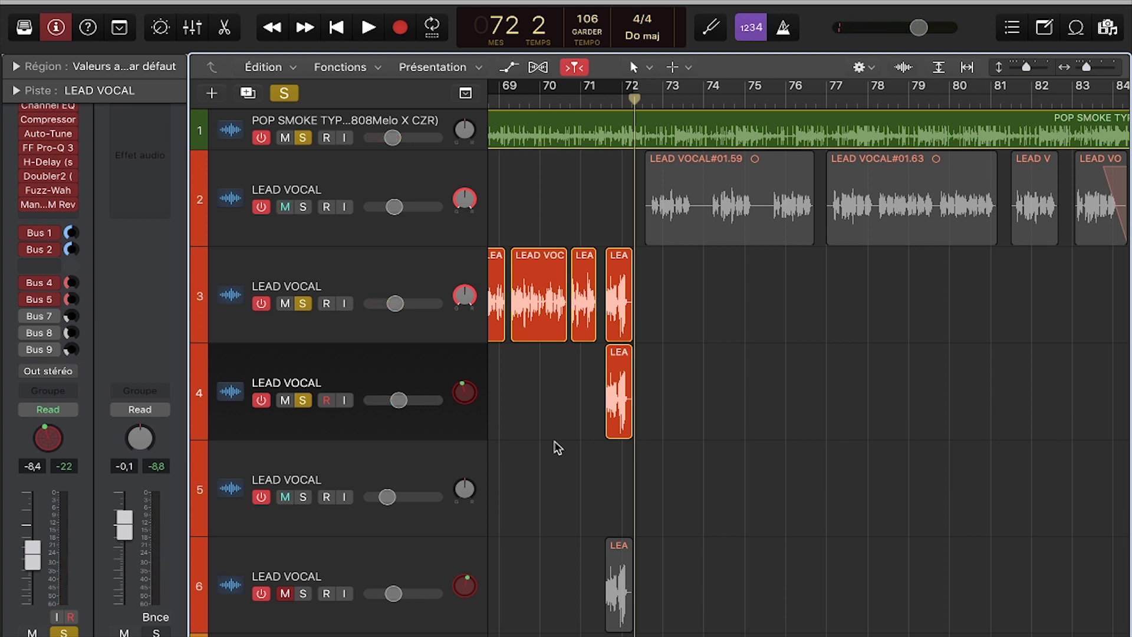
# Step: Adjust voice 1 in LEAD VOCAL track 4's Doubler2 to a gain of -6.3 and a pan of -44.9
pyautogui.click(52, 176)
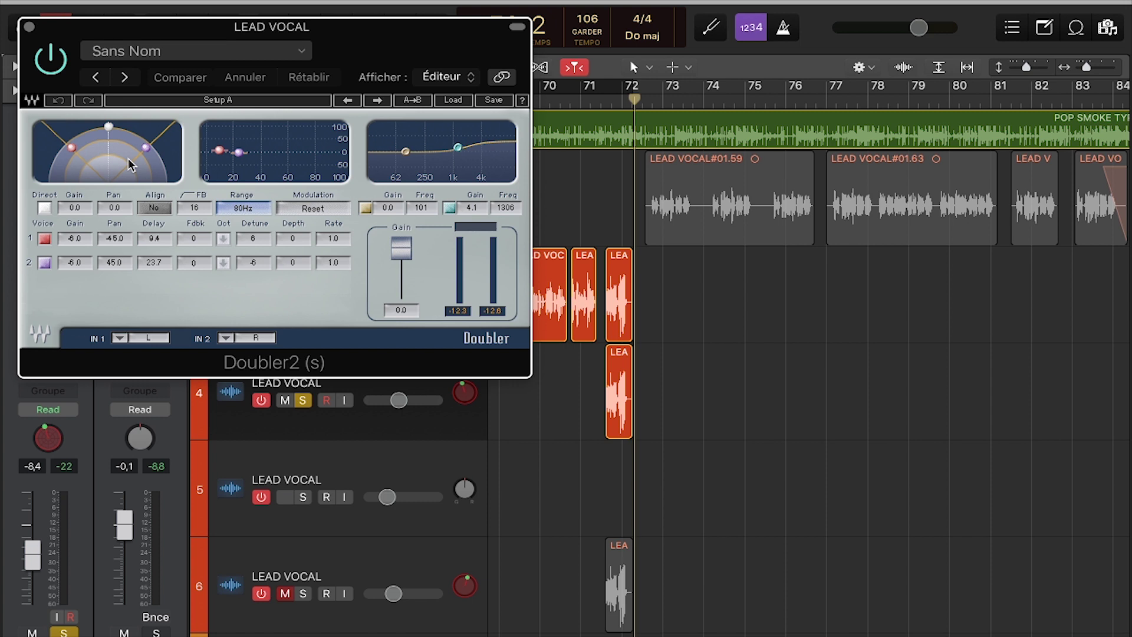
pyautogui.click(109, 127)
pyautogui.moveTo(72, 151); pyautogui.dragTo(71, 148)
pyautogui.click(145, 149)
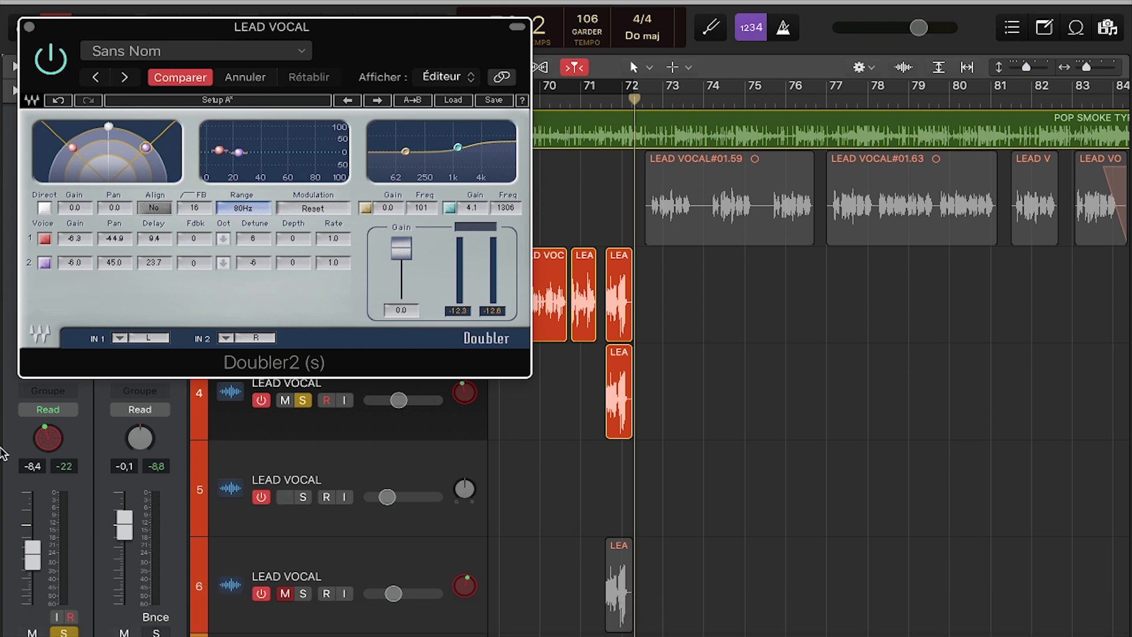
pyautogui.click(29, 27)
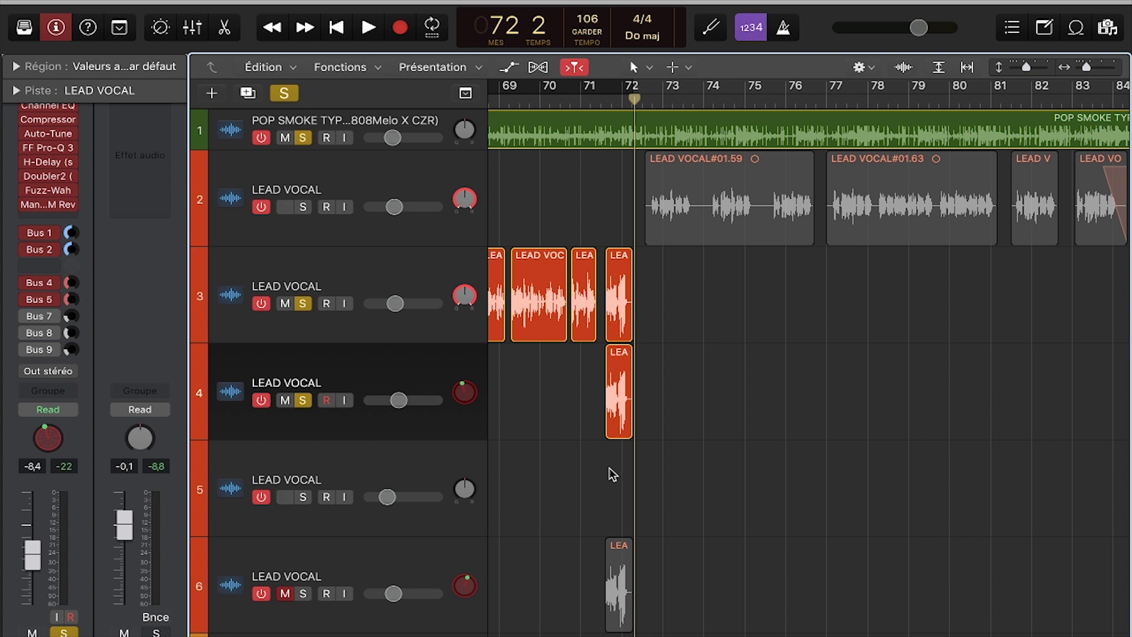
# Step: Select LEAD VOCAL track 6, place the playhead at beat 3 of bar 71, and examine the track's Doubler2 settings
pyautogui.scroll(-2, 609, 472)
pyautogui.click(433, 519)
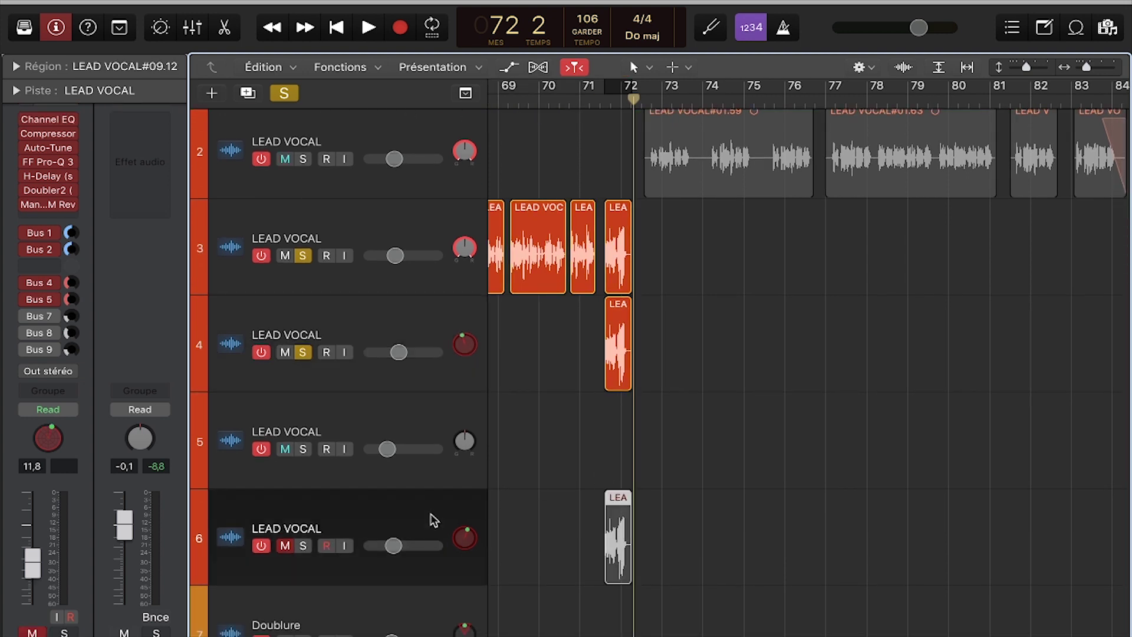
pyautogui.click(599, 104)
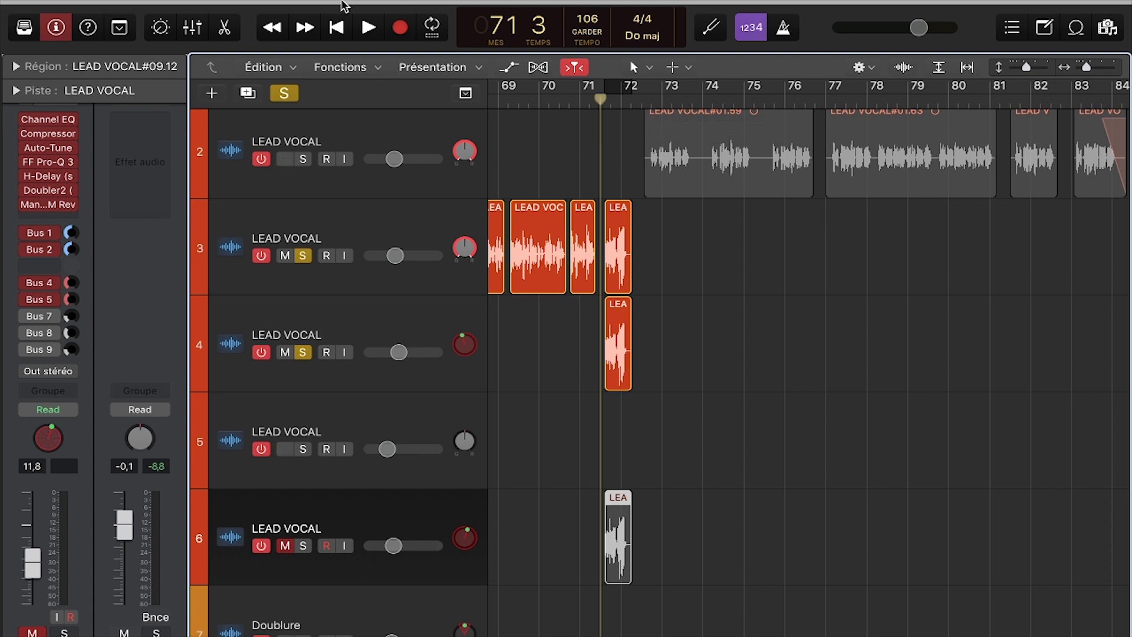
pyautogui.moveTo(52, 192)
pyautogui.click(48, 193)
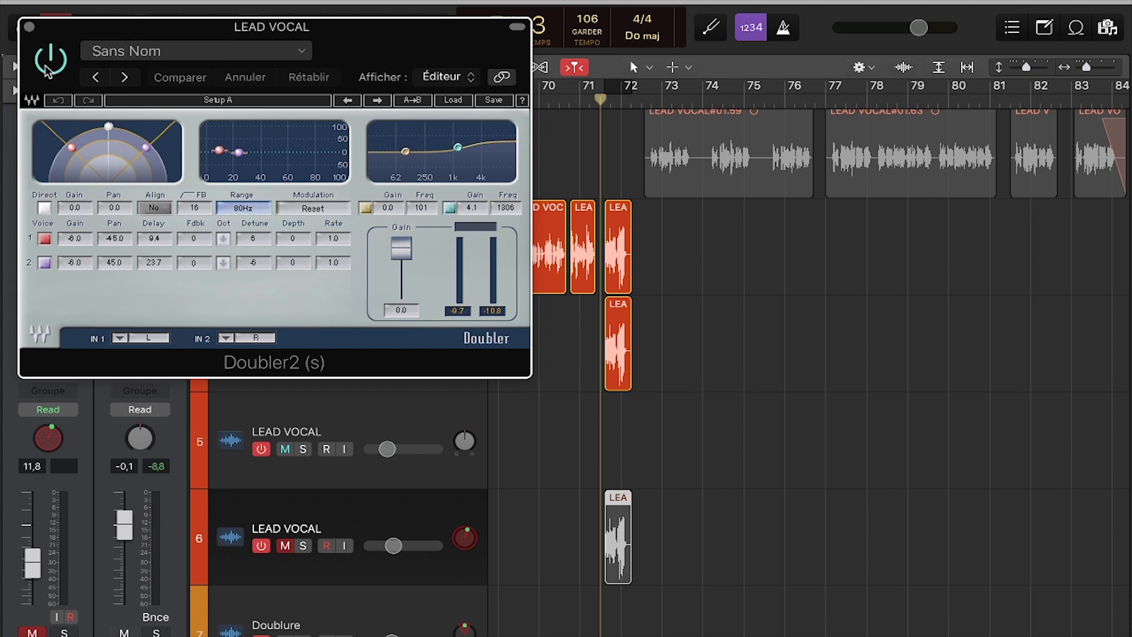
pyautogui.click(29, 28)
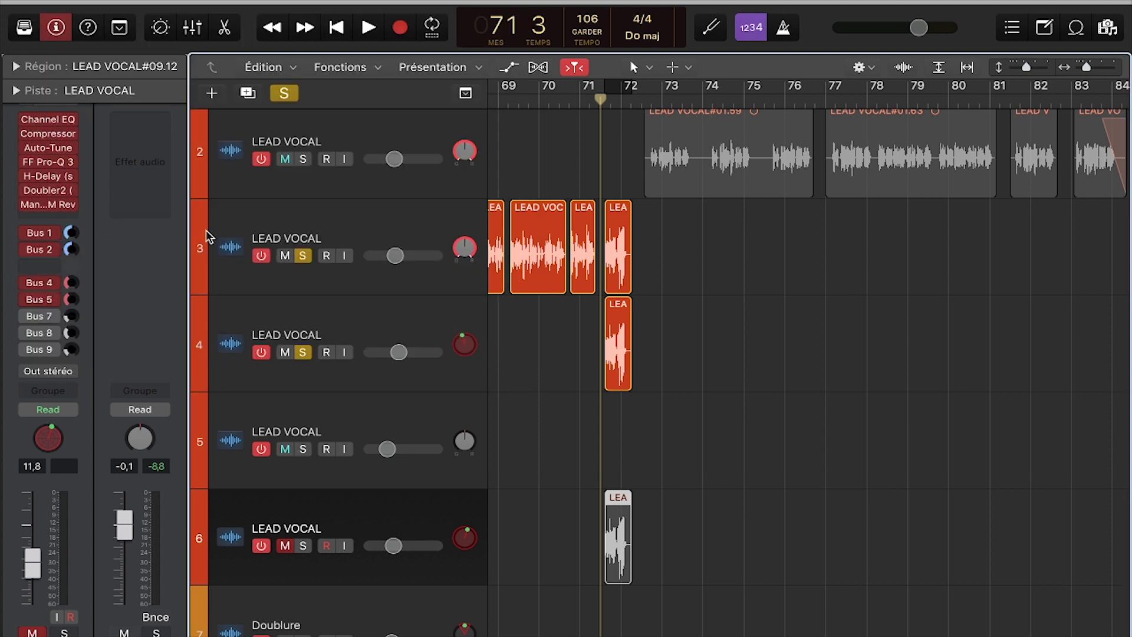
# Step: Open Auto-Tune Pro on LEAD VOCAL track 6 and turn its Transpose control to -12
pyautogui.moveTo(50, 152)
pyautogui.click(48, 151)
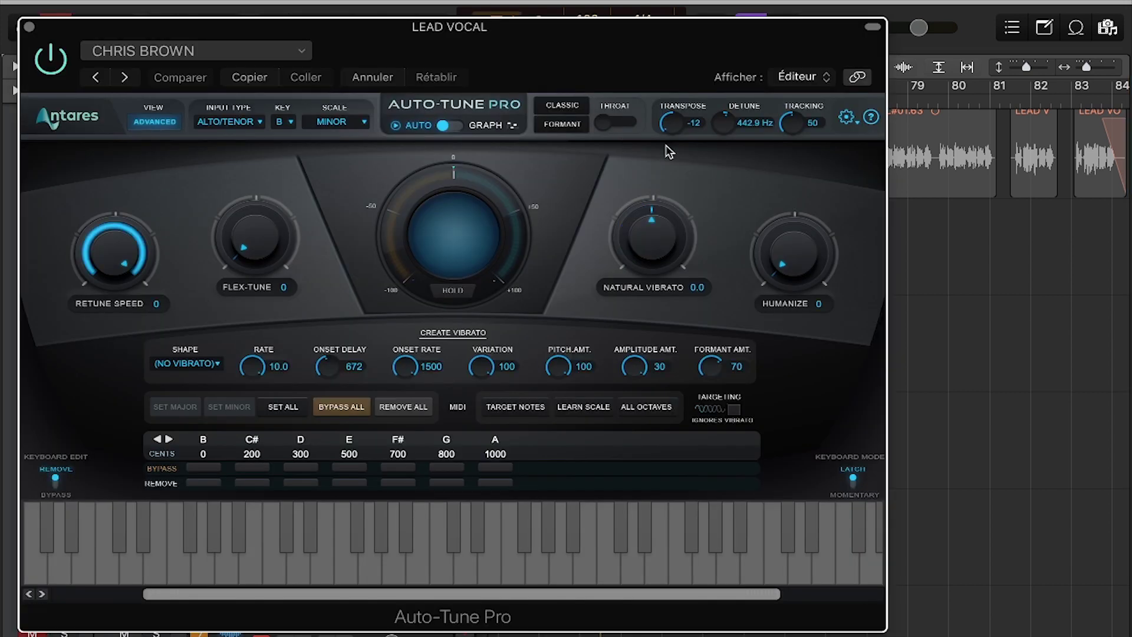
pyautogui.moveTo(672, 125); pyautogui.dragTo(653, 146)
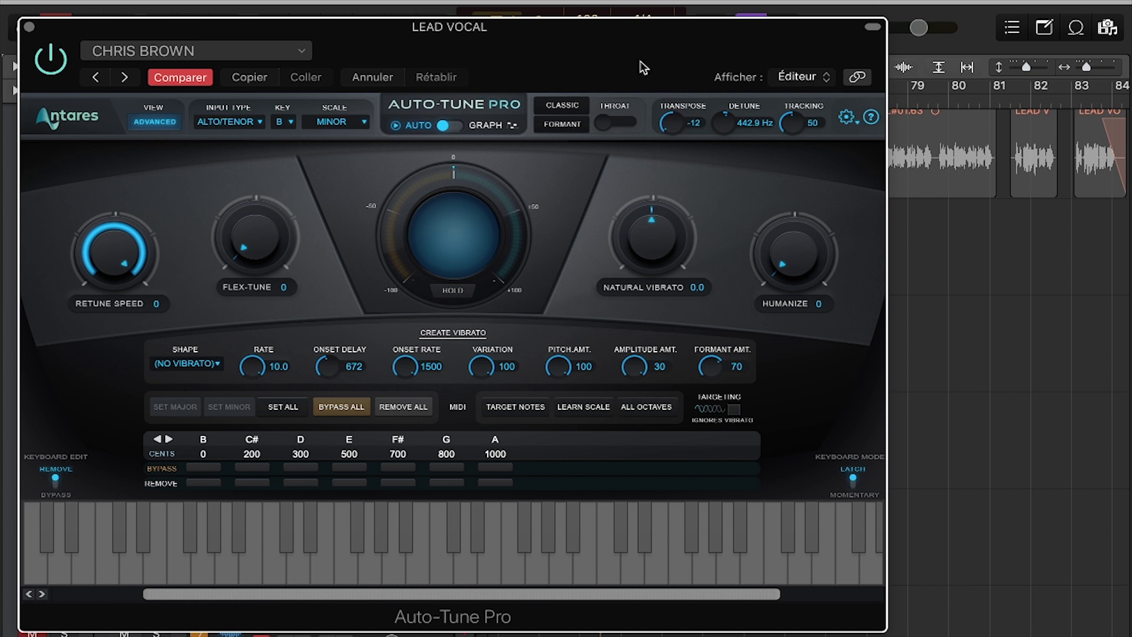
pyautogui.moveTo(643, 67); pyautogui.dragTo(678, 182)
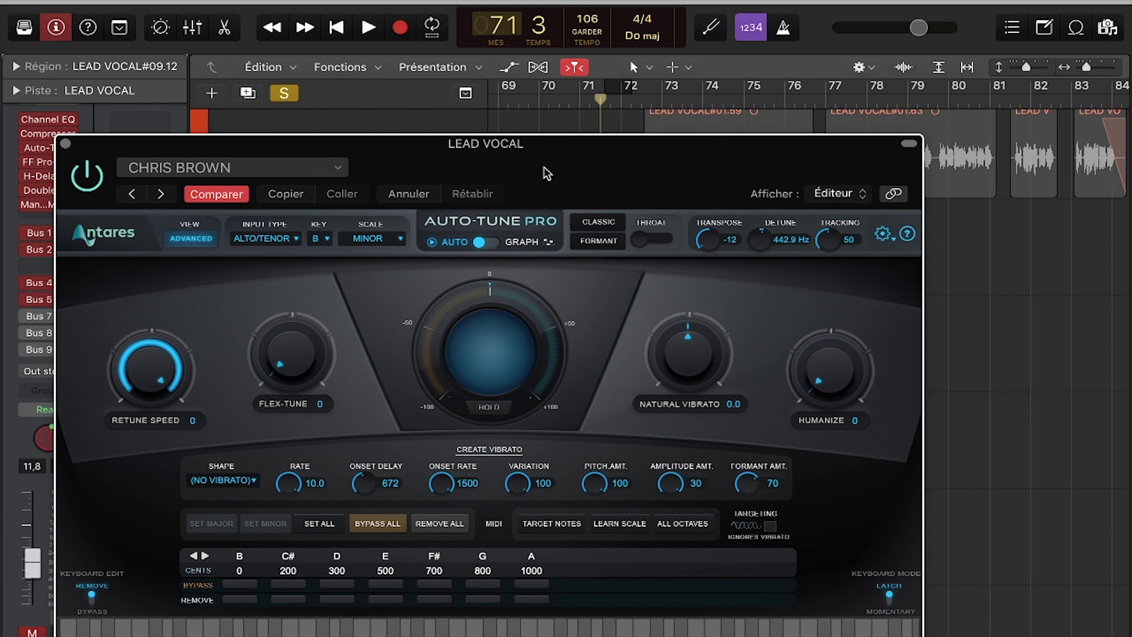
# Step: Unmute and solo LEAD VOCAL track 6, mute LEAD VOCAL tracks 3 and 4, and start playback
pyautogui.moveTo(570, 180); pyautogui.dragTo(220, 630)
pyautogui.click(302, 545)
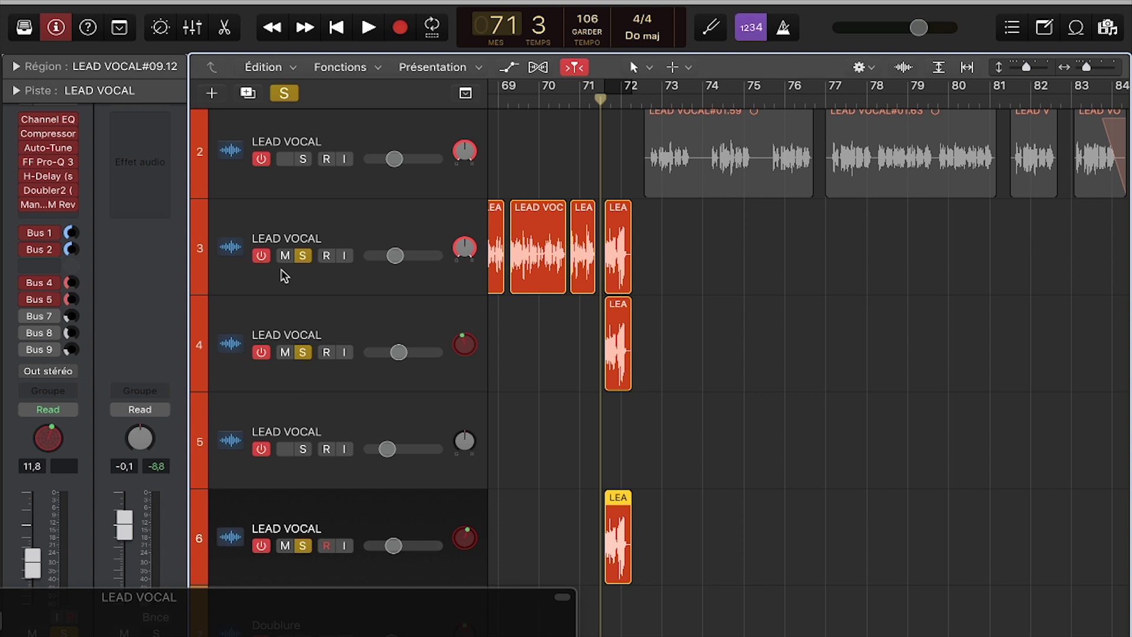
pyautogui.moveTo(285, 256); pyautogui.dragTo(285, 352)
pyautogui.press('space')
pyautogui.scroll(2, 313, 177)
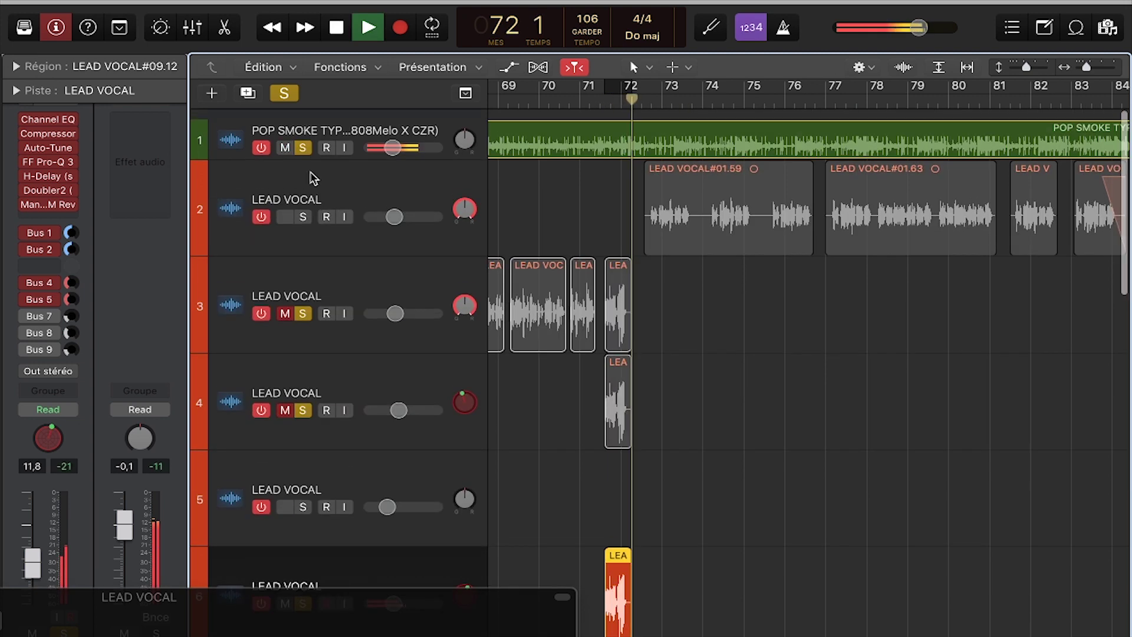
# Step: Audition LEAD VOCAL track 6 again from around bar 71 with Auto-Tune Pro in view and close the plug-in window
pyautogui.press('space')
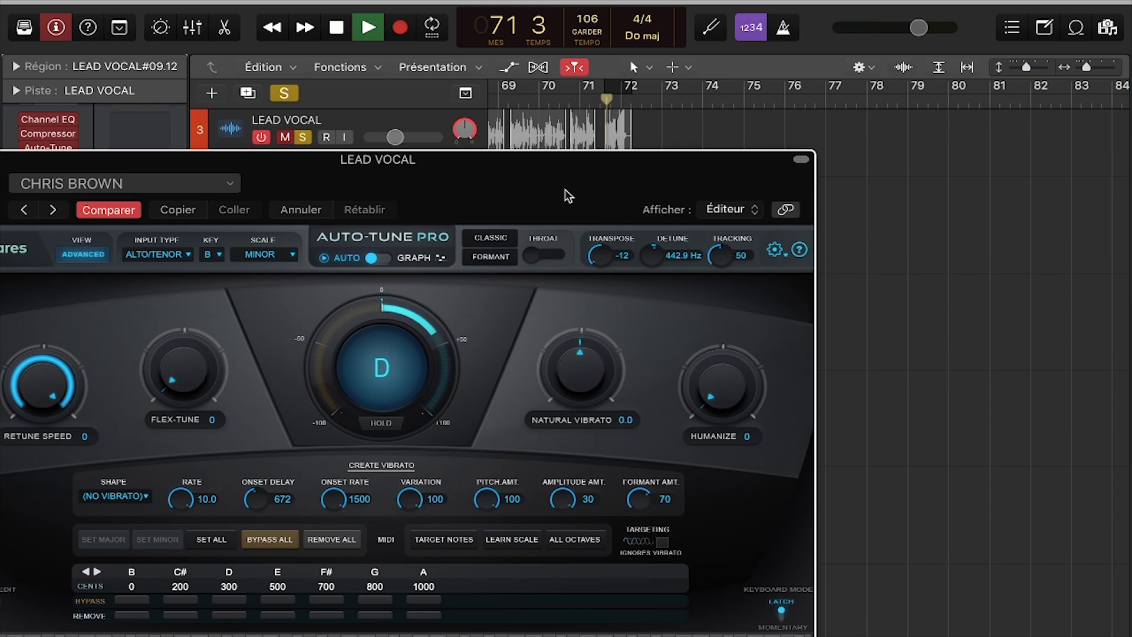
pyautogui.moveTo(567, 196); pyautogui.dragTo(669, 318)
pyautogui.press('space')
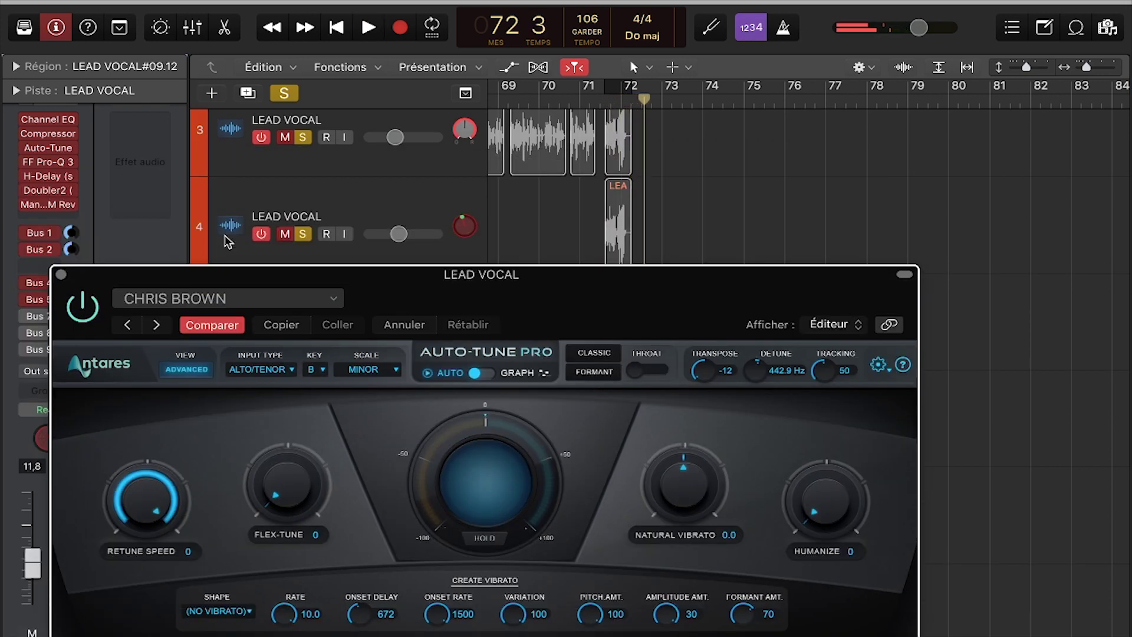
pyautogui.click(62, 275)
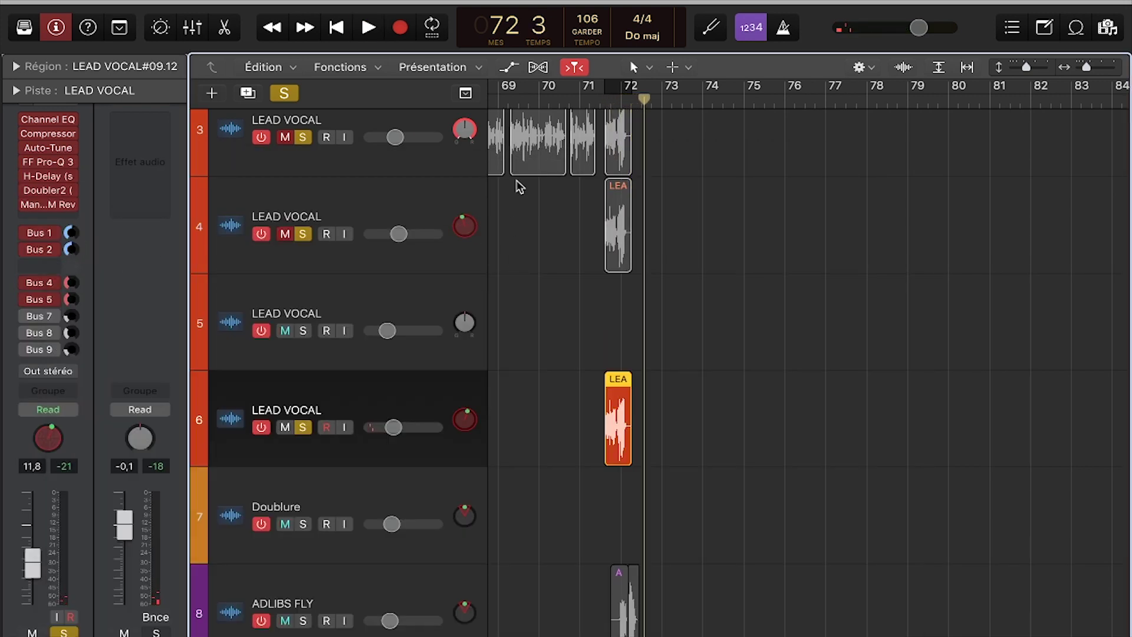
# Step: Clear all solos, unmute LEAD VOCAL tracks 3 and 4, and play the full mix across bars 69 to 72
pyautogui.scroll(2, 528, 165)
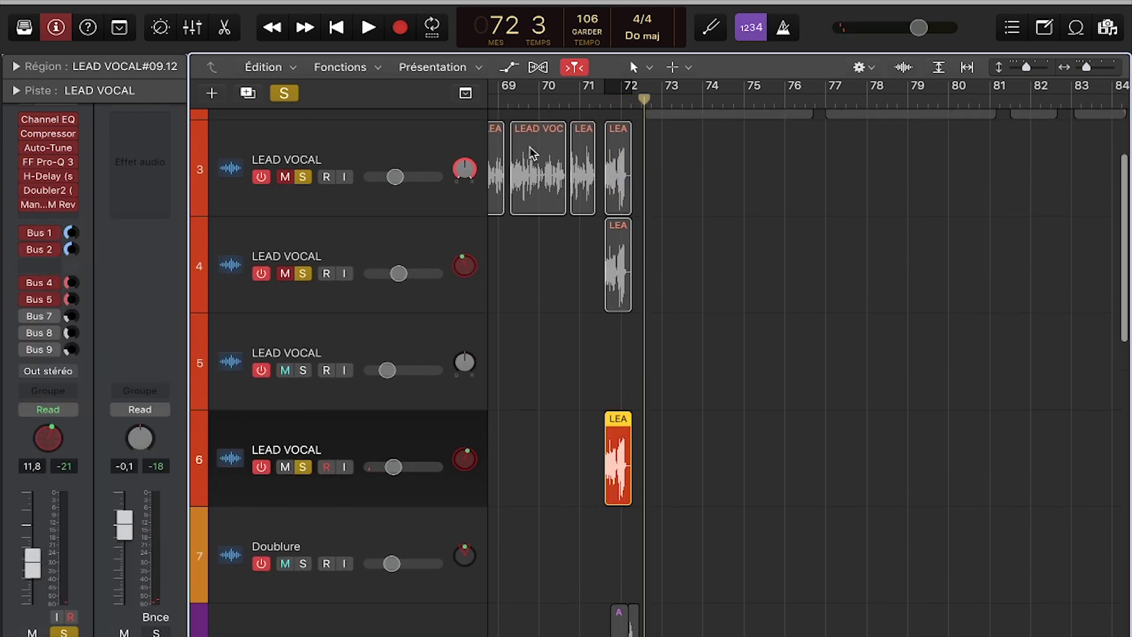
pyautogui.click(286, 93)
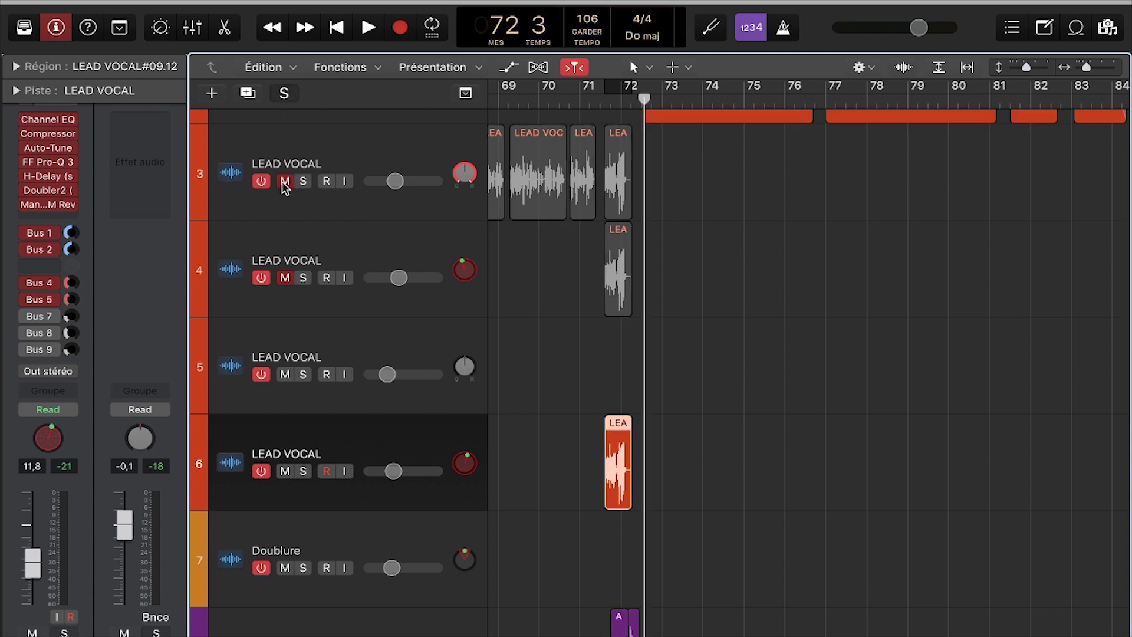
pyautogui.press('space')
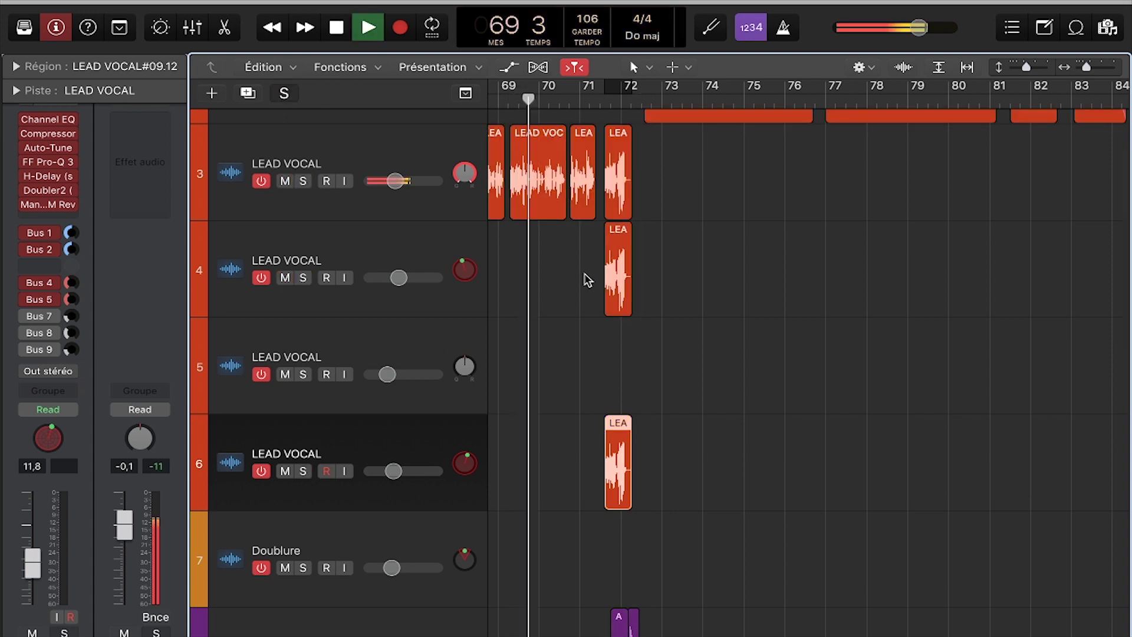
pyautogui.click(587, 331)
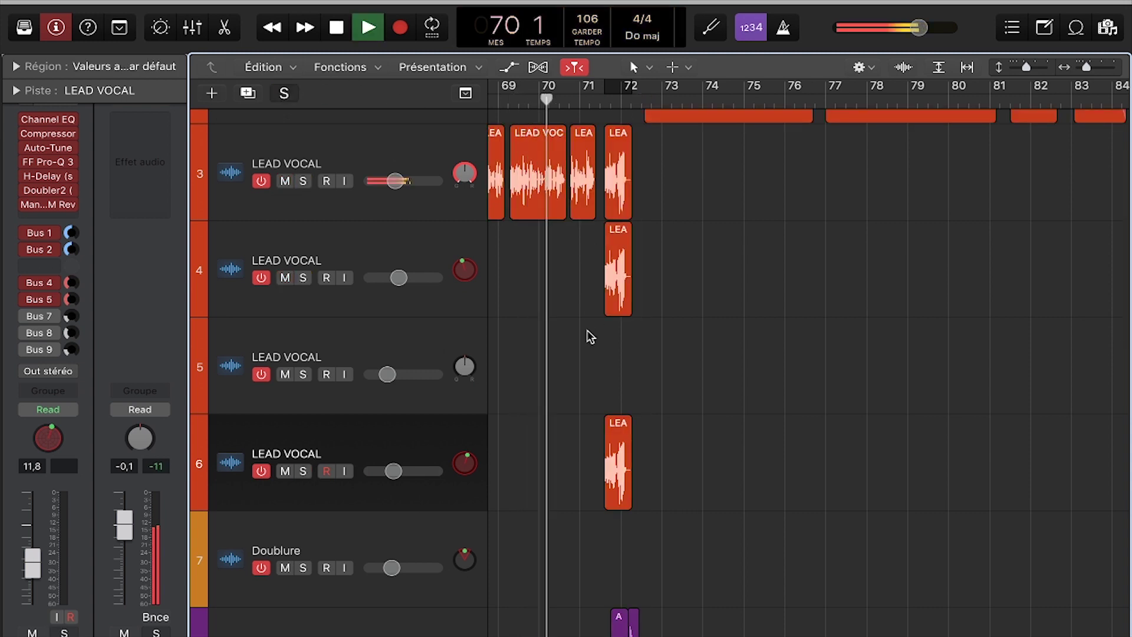
pyautogui.scroll(4, 586, 331)
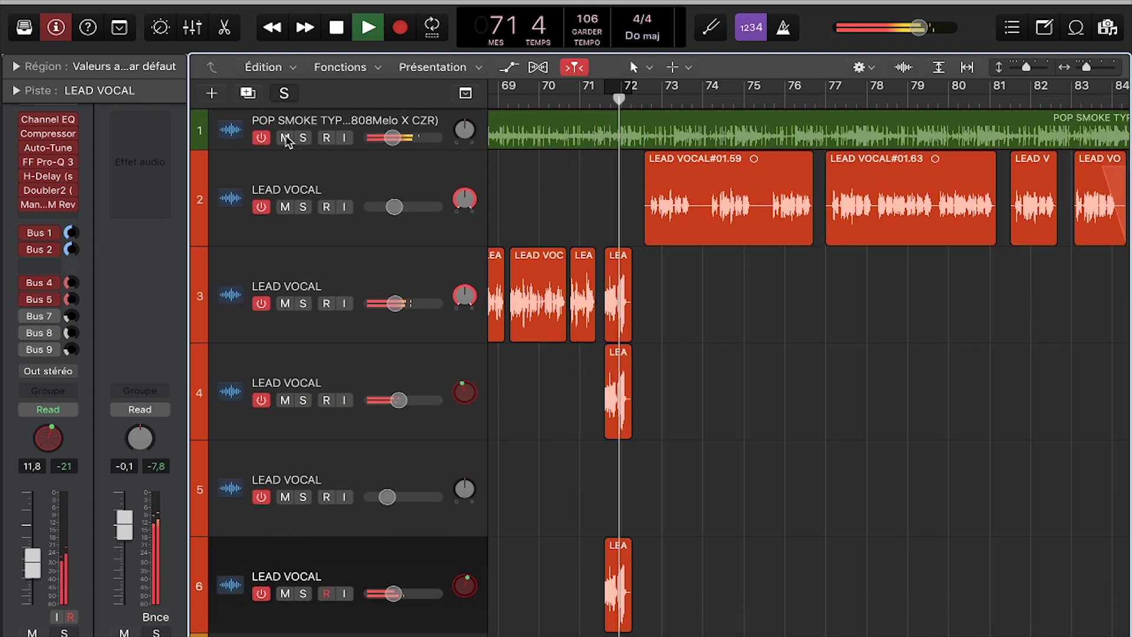
pyautogui.press('space')
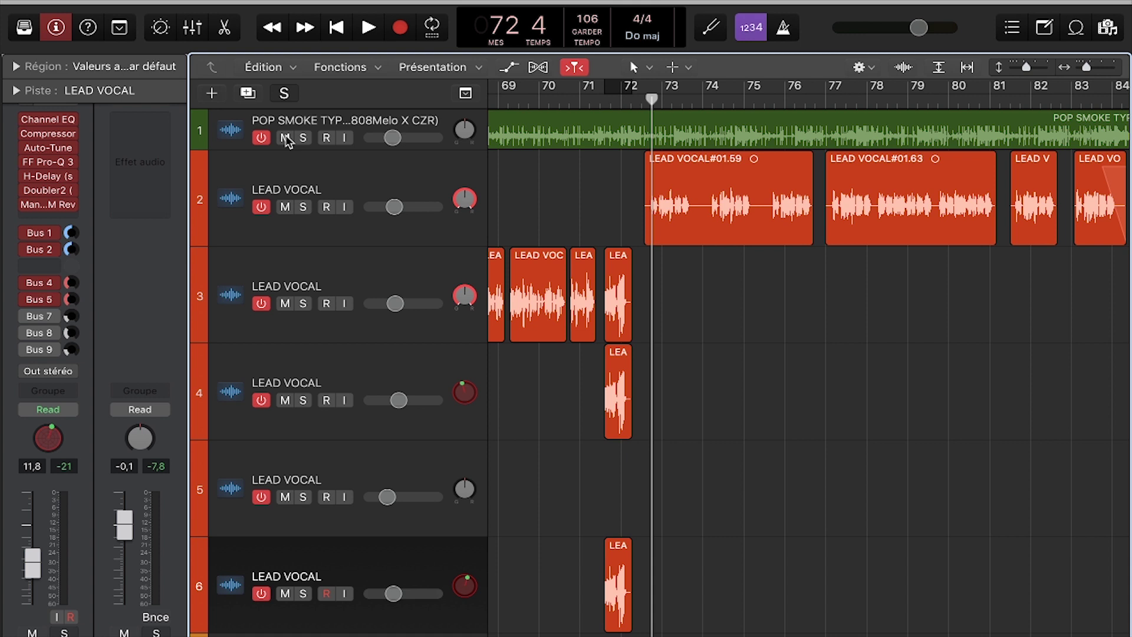
# Step: Select ADLIBS FLY track 8, which holds the two ad-lib regions around bar 72
pyautogui.scroll(-10, 443, 463)
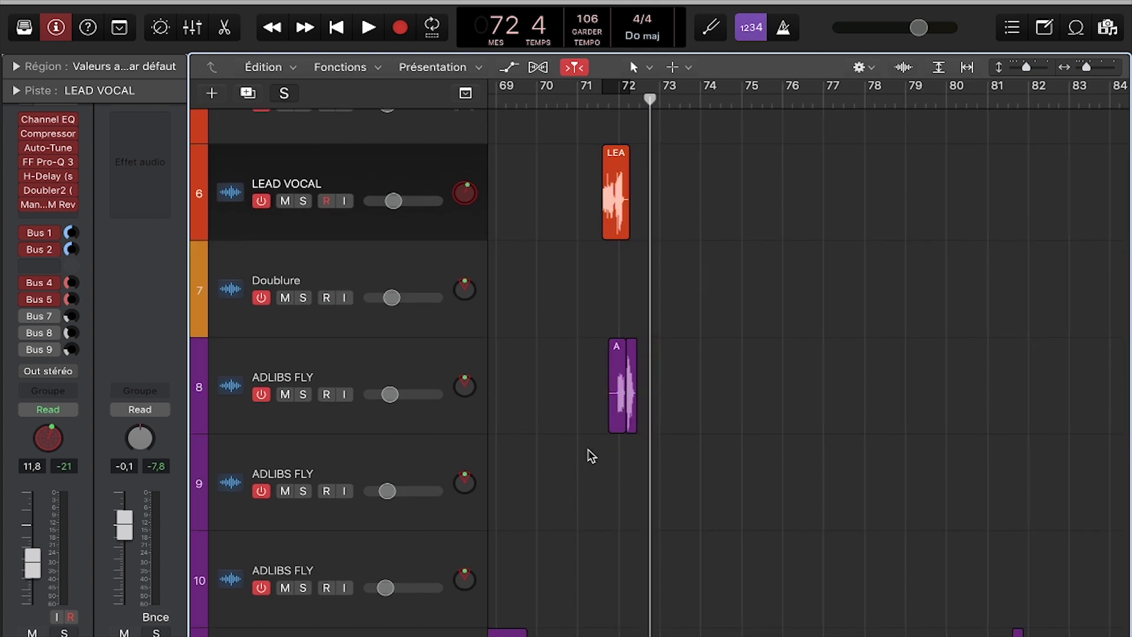
pyautogui.click(425, 379)
pyautogui.scroll(5, 664, 336)
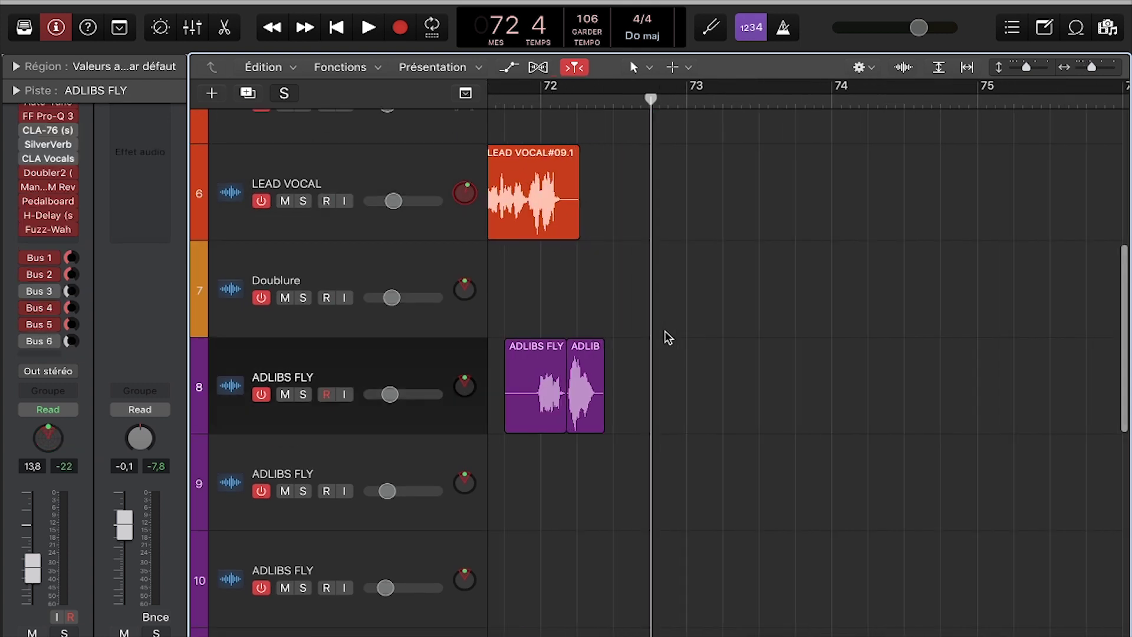
# Step: Solo ADLIBS FLY track 8 and play its two regions from bar 71, beat 4
pyautogui.click(619, 94)
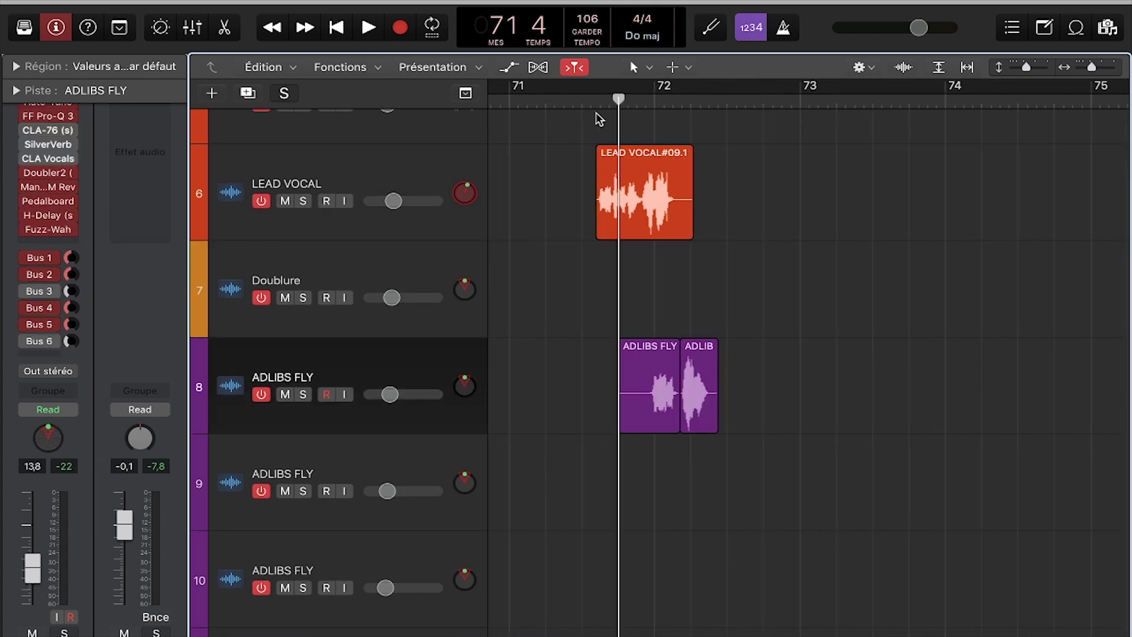
pyautogui.click(304, 394)
pyautogui.click(332, 372)
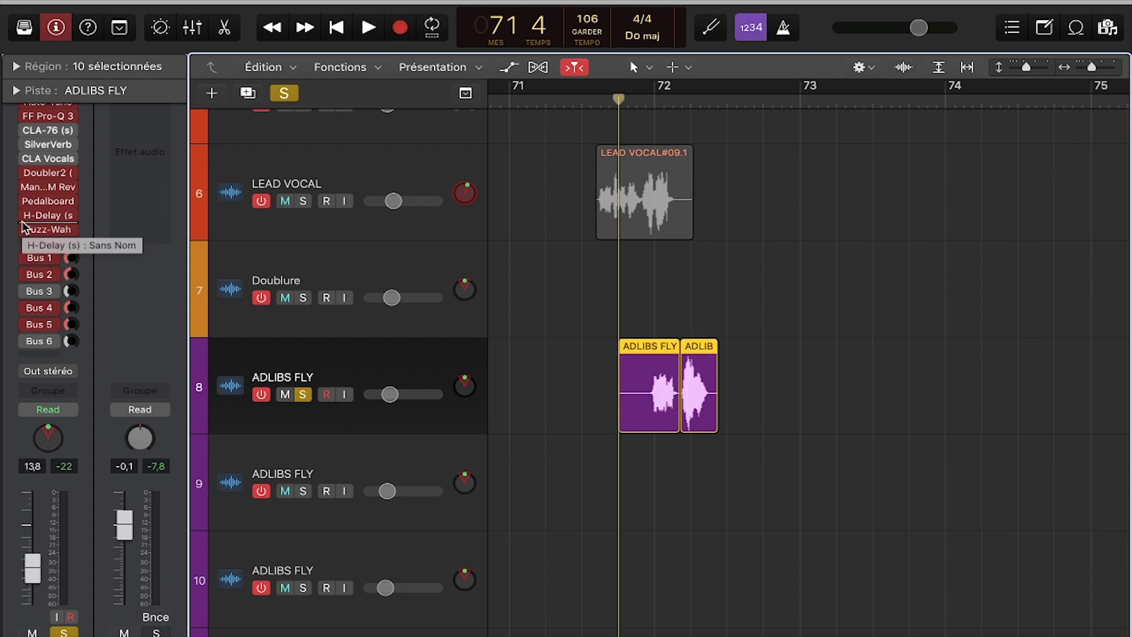
pyautogui.click(640, 300)
pyautogui.press('space')
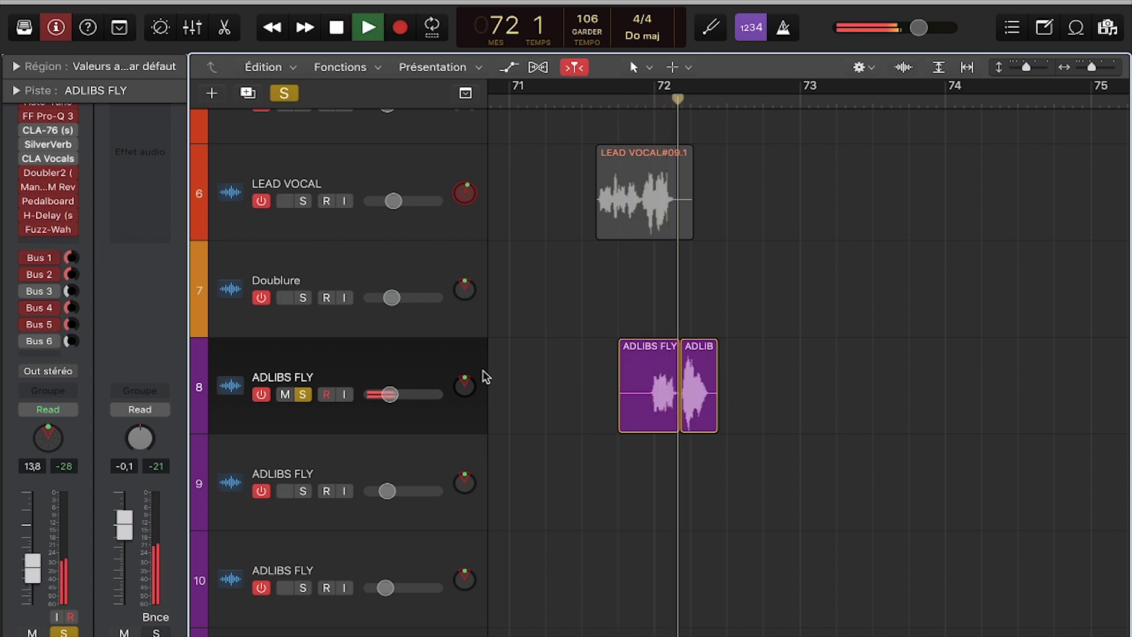
pyautogui.press('space')
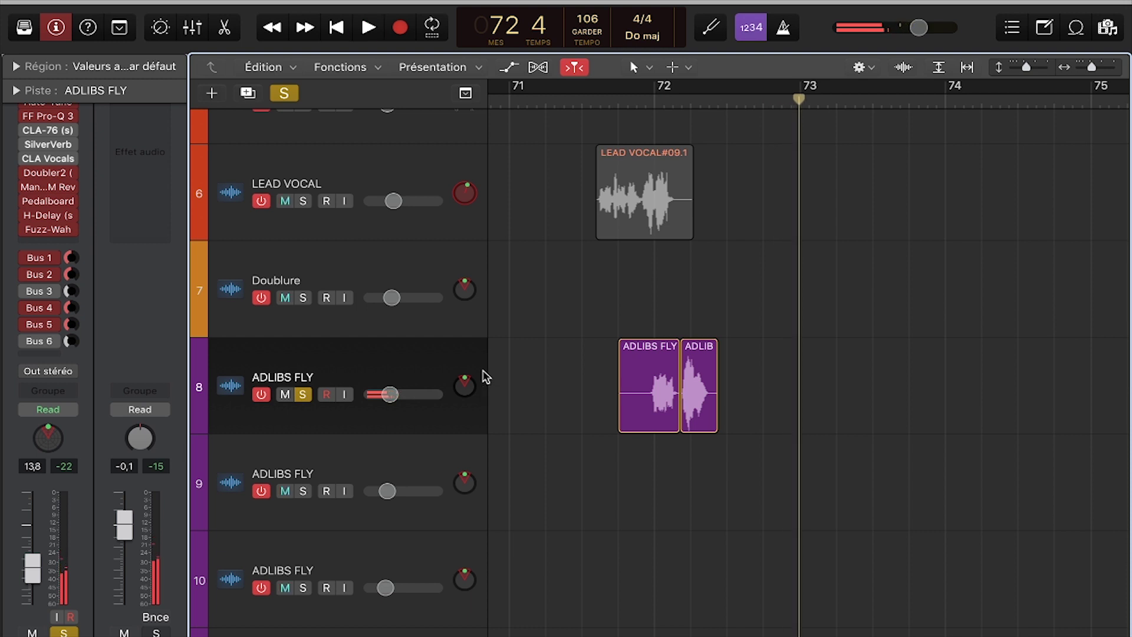
# Step: Inspect the Double Dragon overdrive in the Pedalboard insert of ADLIBS FLY track 8 and close the plug-in window
pyautogui.moveTo(53, 206)
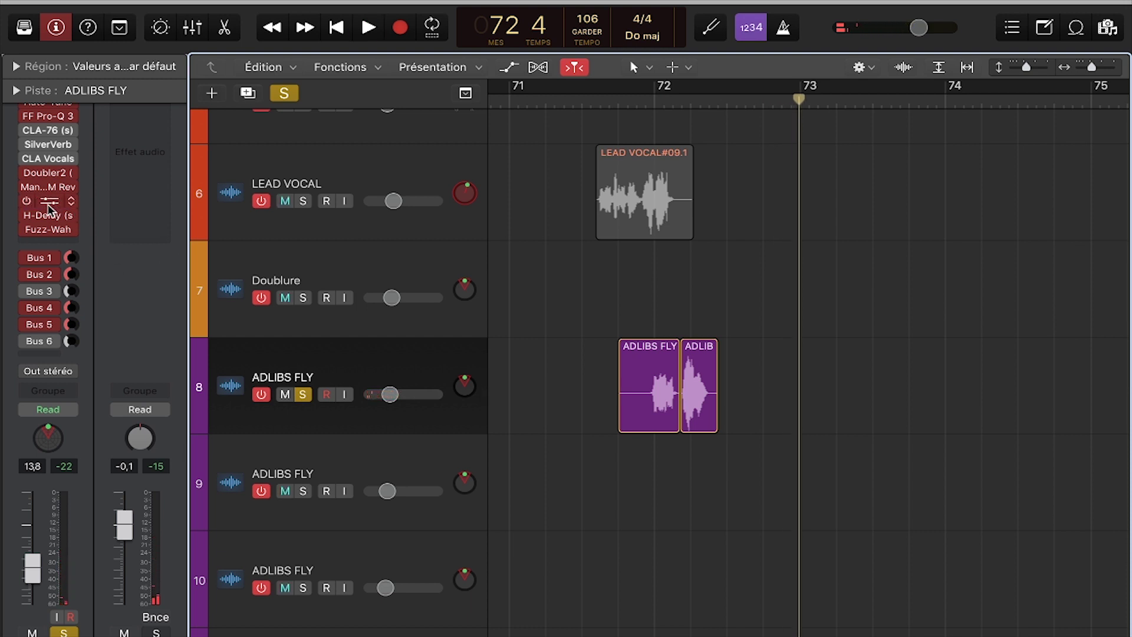
pyautogui.click(51, 205)
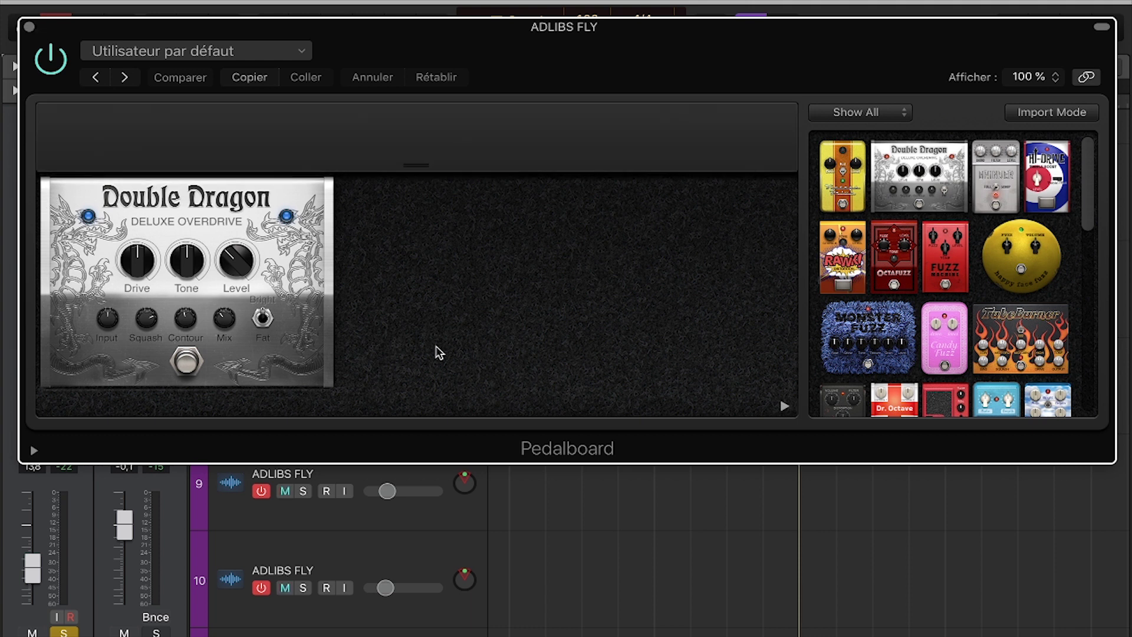
pyautogui.click(29, 26)
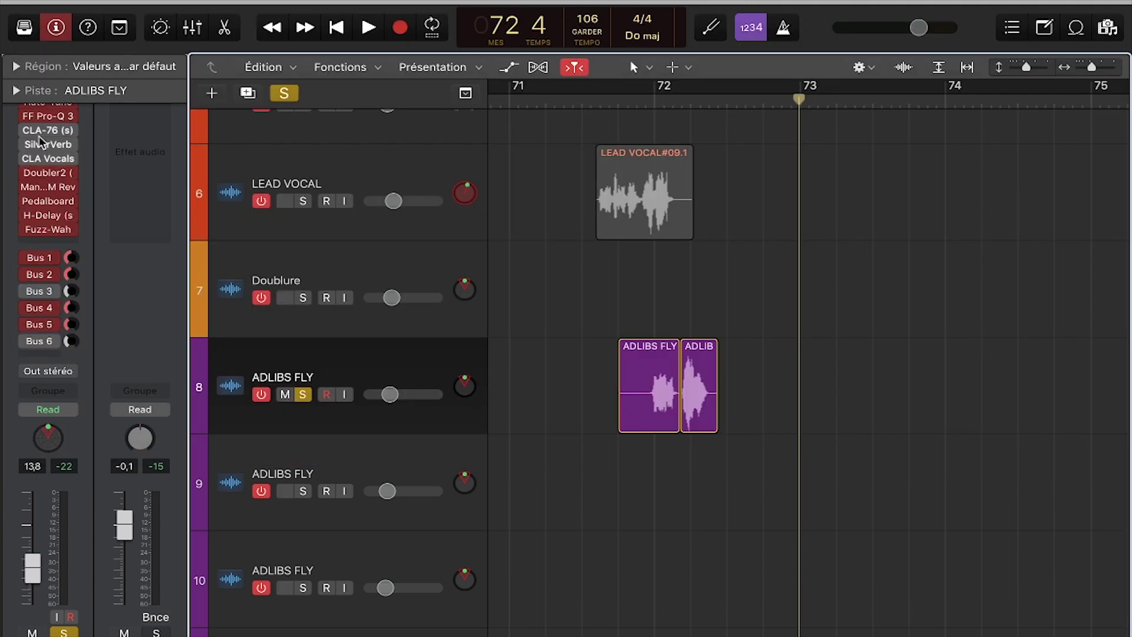
# Step: Show where Pedalboard sits among the Amps and Pedals effects and choose its stereo version for the same insert
pyautogui.click(73, 205)
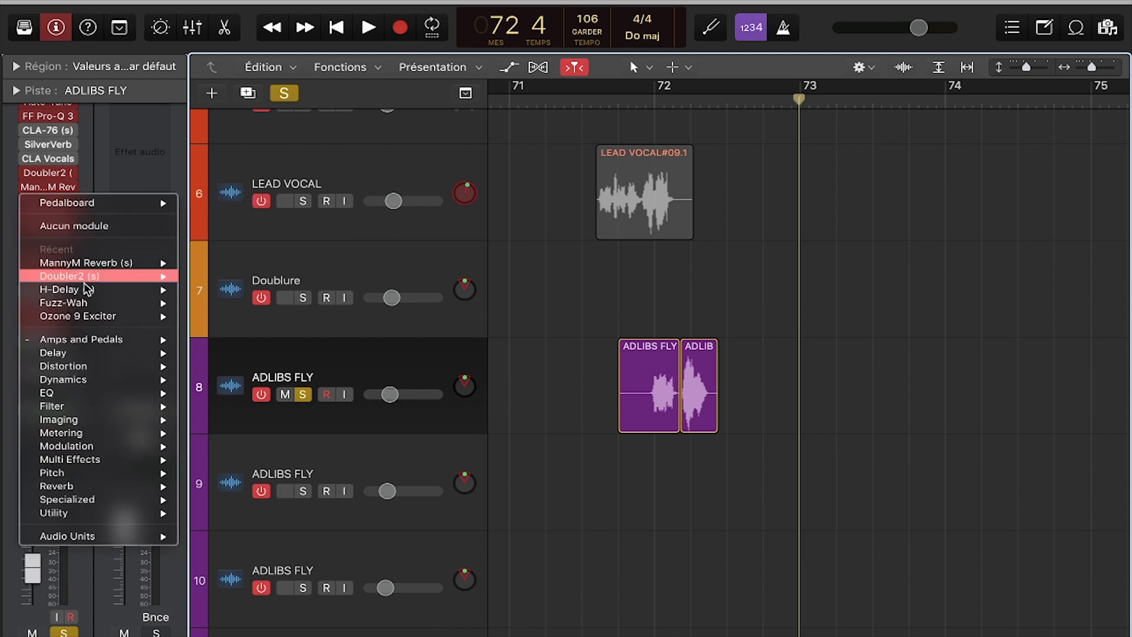
pyautogui.moveTo(99, 340)
pyautogui.moveTo(239, 370)
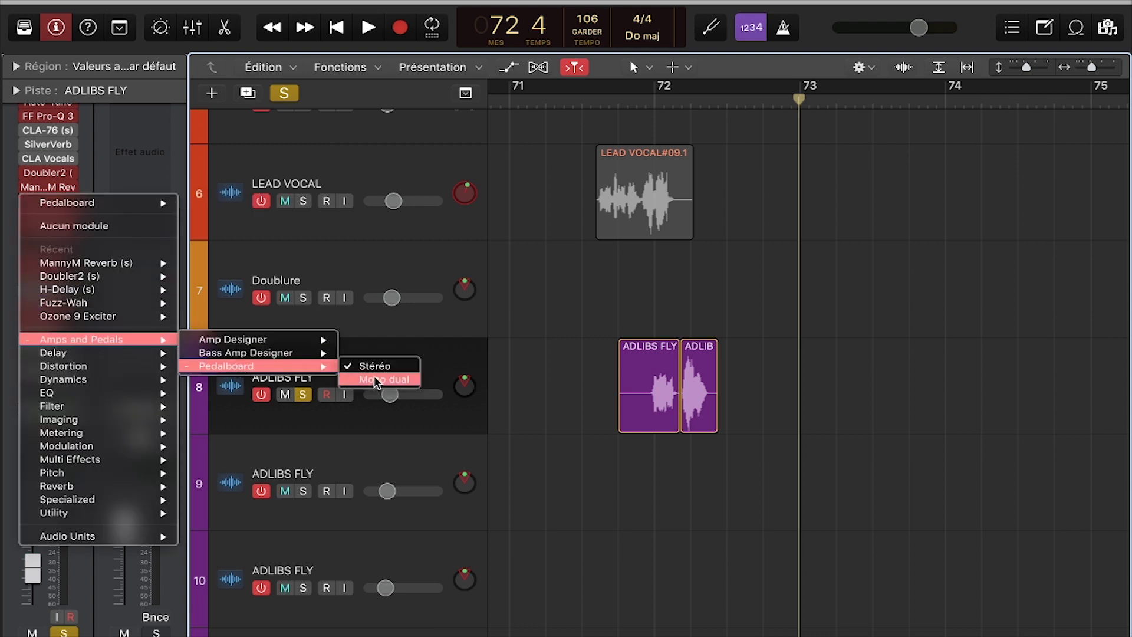
pyautogui.click(375, 366)
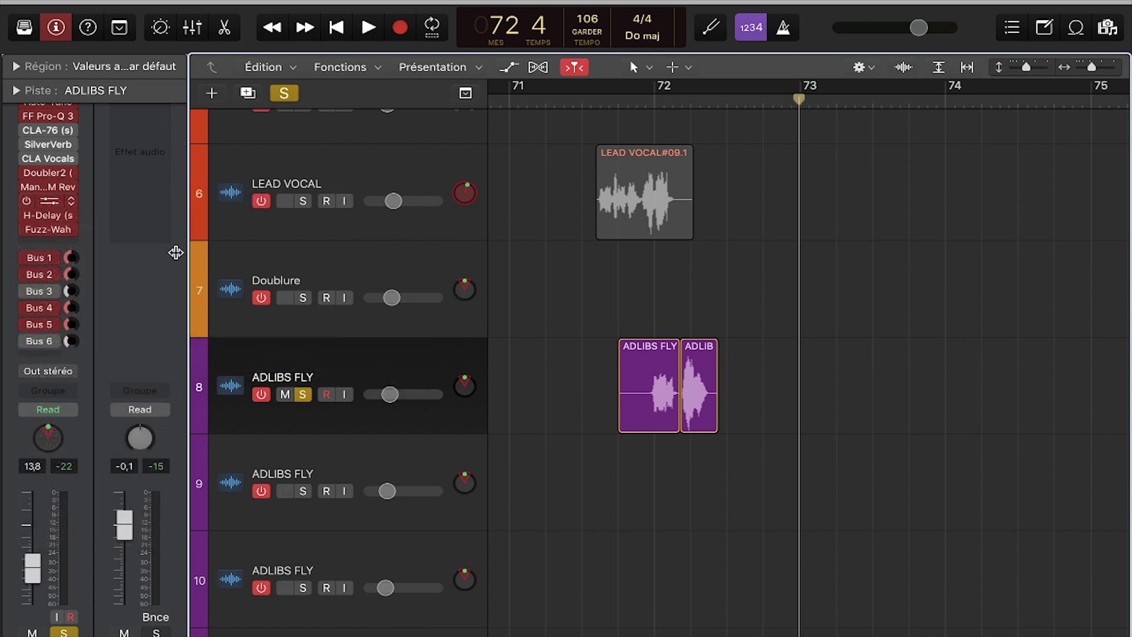
# Step: Browse the complete pedal collection inside Pedalboard on ADLIBS FLY track 8 and close the plug-in window
pyautogui.click(50, 202)
pyautogui.scroll(-5, 909, 306)
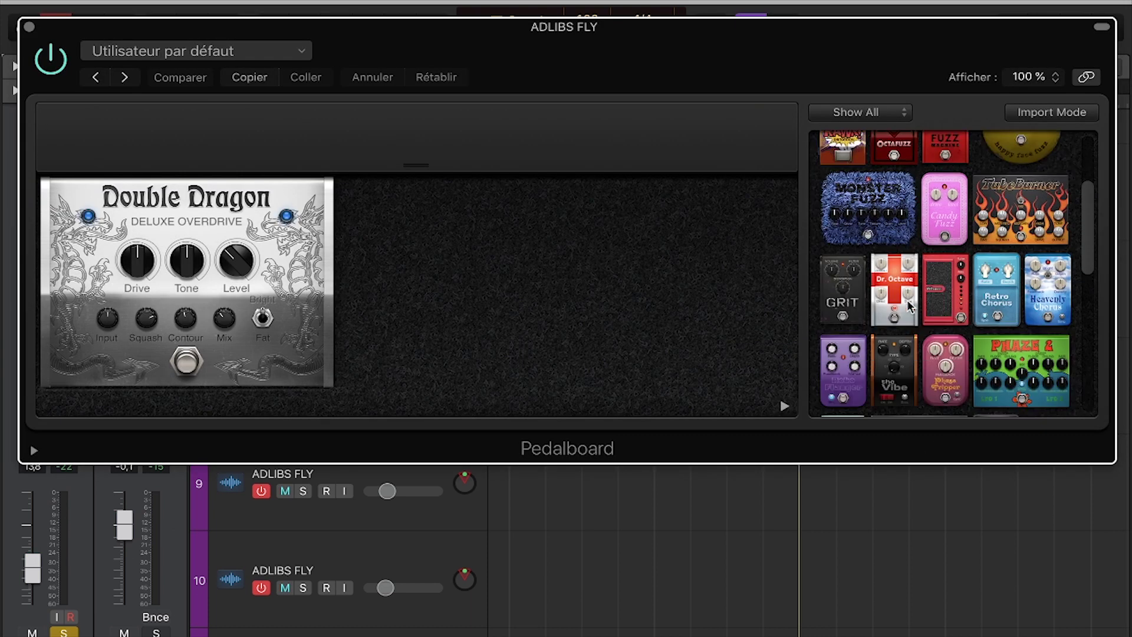
pyautogui.scroll(-5, 910, 306)
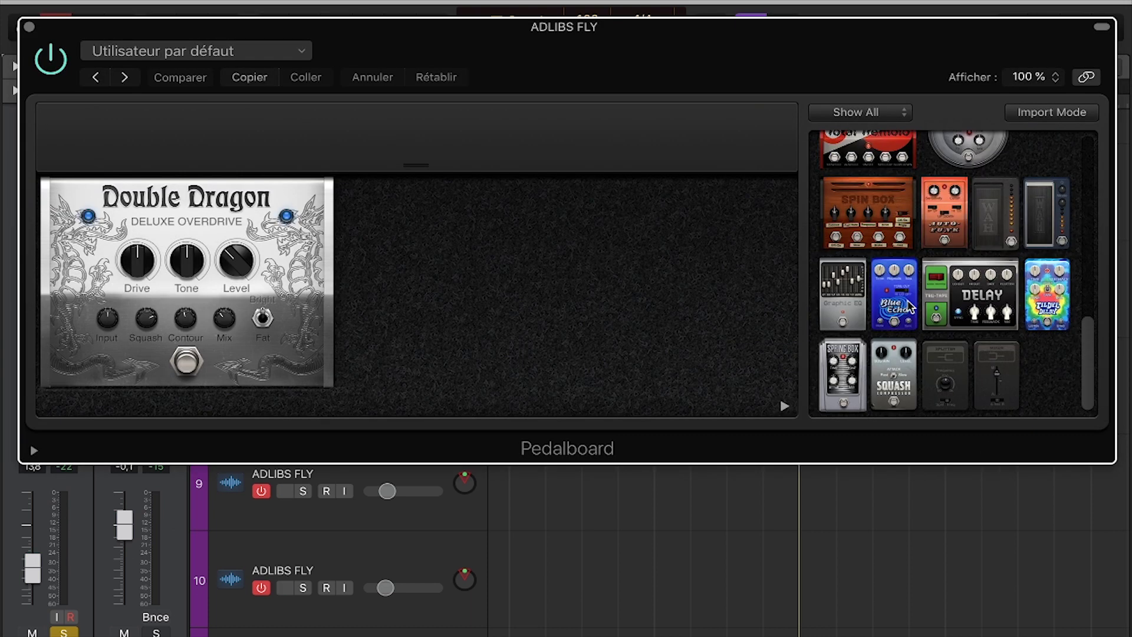
pyautogui.scroll(3, 910, 305)
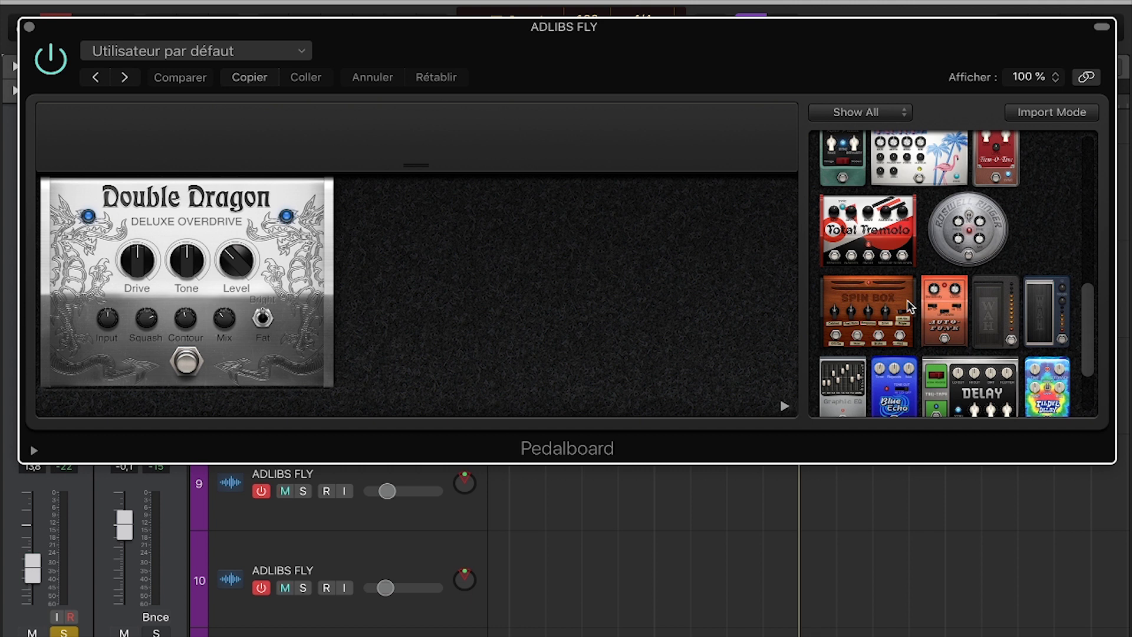
pyautogui.moveTo(910, 306)
pyautogui.moveTo(909, 305)
pyautogui.mouseDown()
pyautogui.moveTo(536, 295)
pyautogui.moveTo(896, 274)
pyautogui.moveTo(899, 287)
pyautogui.mouseUp()
pyautogui.moveTo(898, 287)
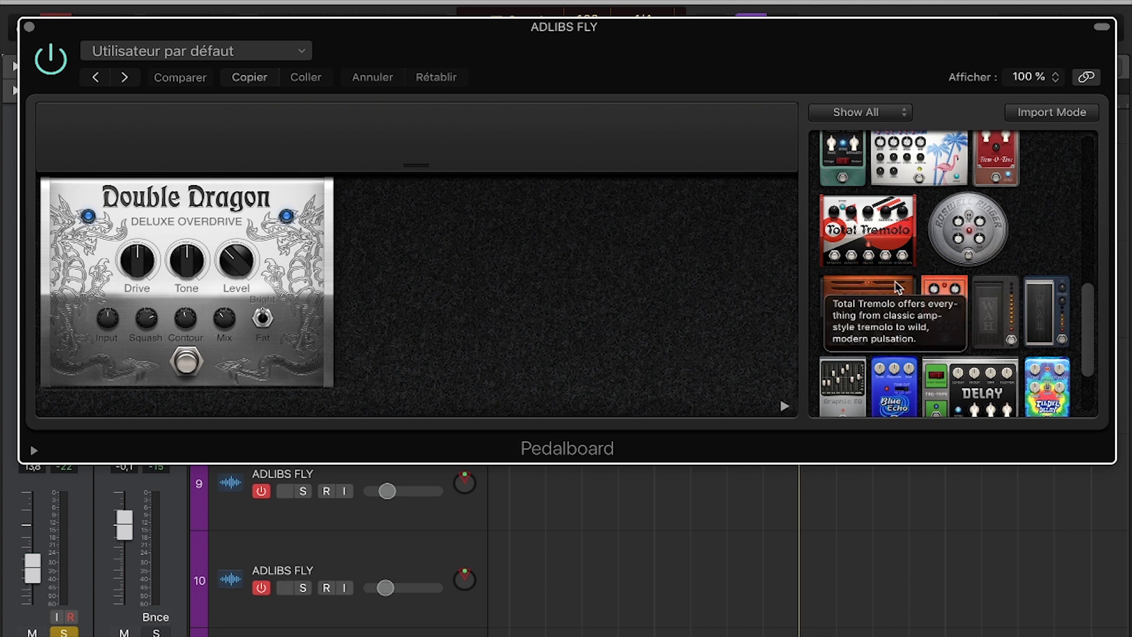
pyautogui.scroll(10, 899, 288)
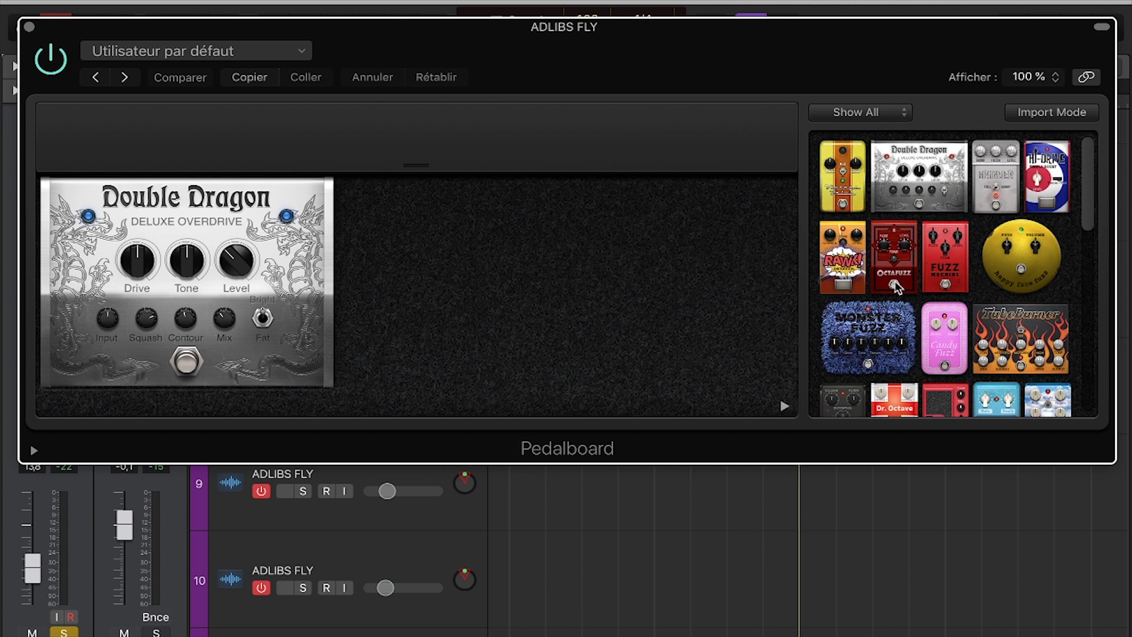
pyautogui.click(29, 26)
# Step: Examine the Fuzz-Wah settings on ADLIBS FLY track 8 and close the plug-in window
pyautogui.moveTo(48, 234)
pyautogui.click(47, 229)
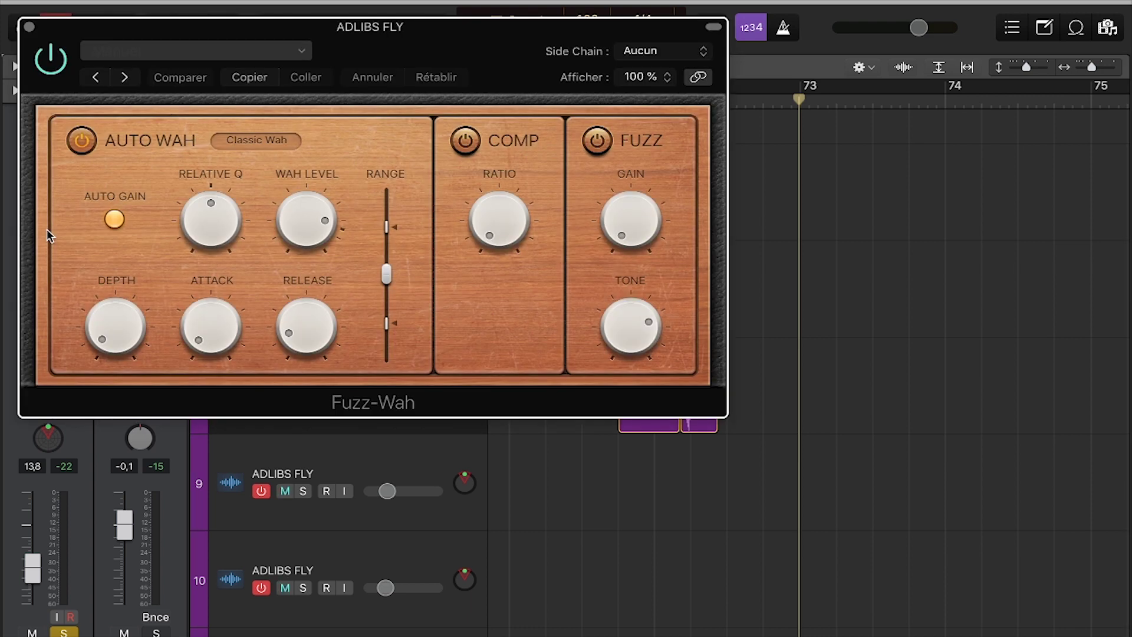
pyautogui.click(29, 26)
# Step: Examine the MannyM Reverb and Doubler2 settings on ADLIBS FLY track 8, closing each plug-in window
pyautogui.moveTo(49, 219)
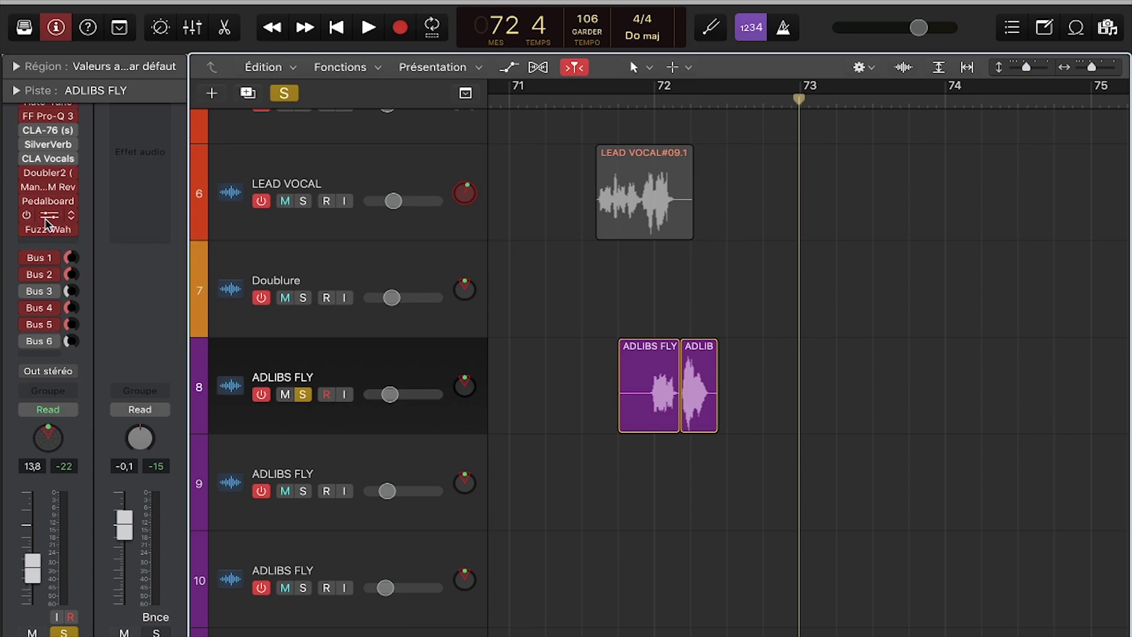
pyautogui.click(48, 187)
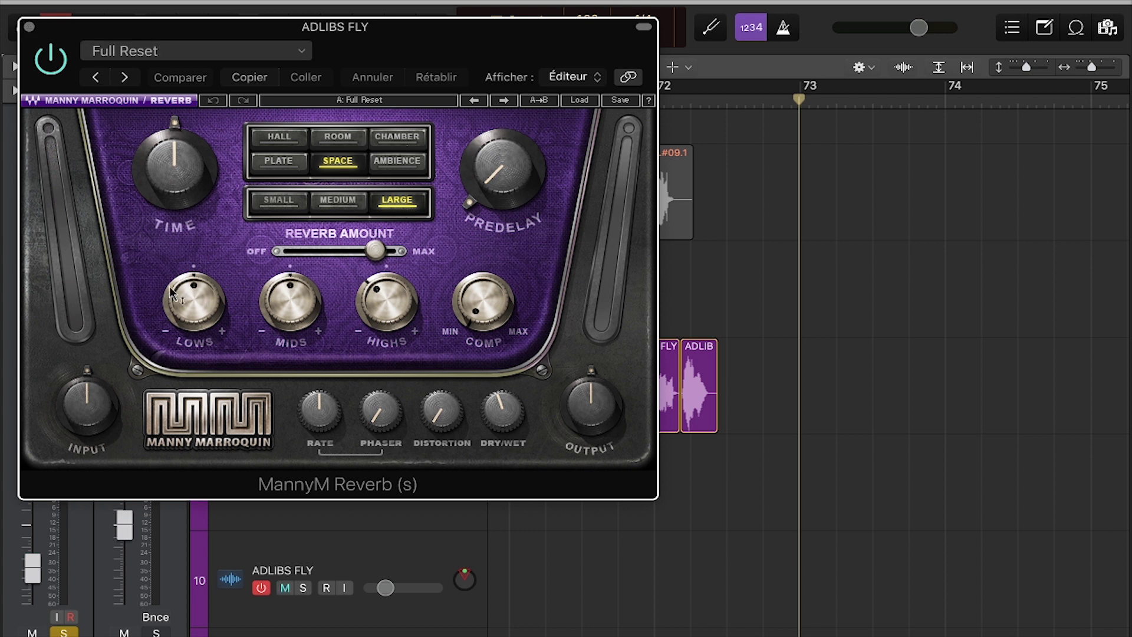
pyautogui.moveTo(188, 324)
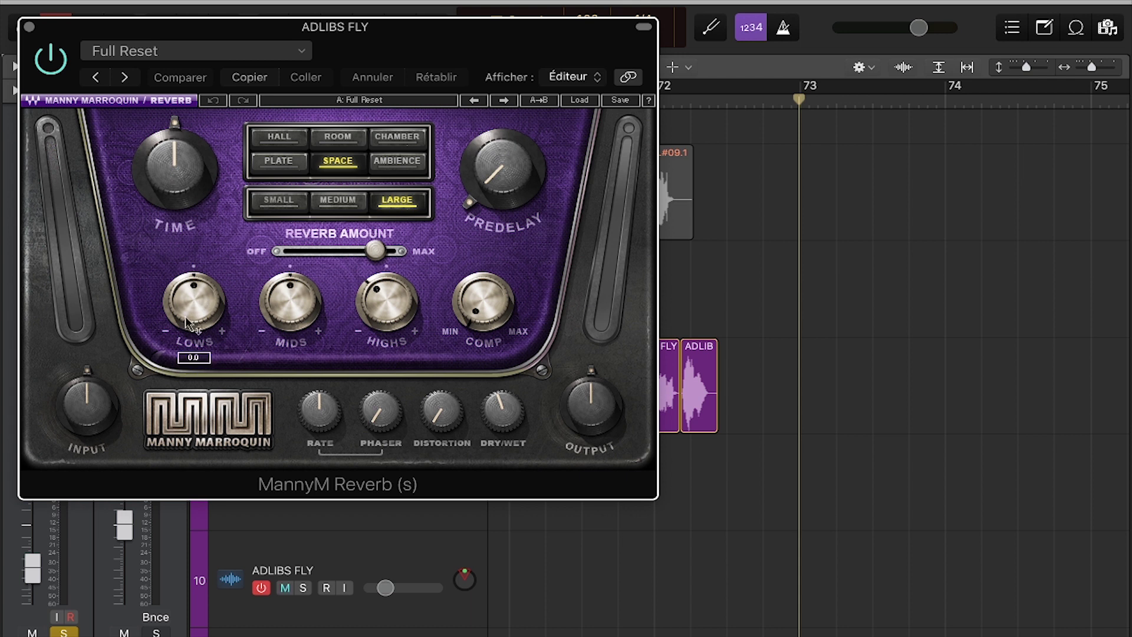
pyautogui.click(29, 27)
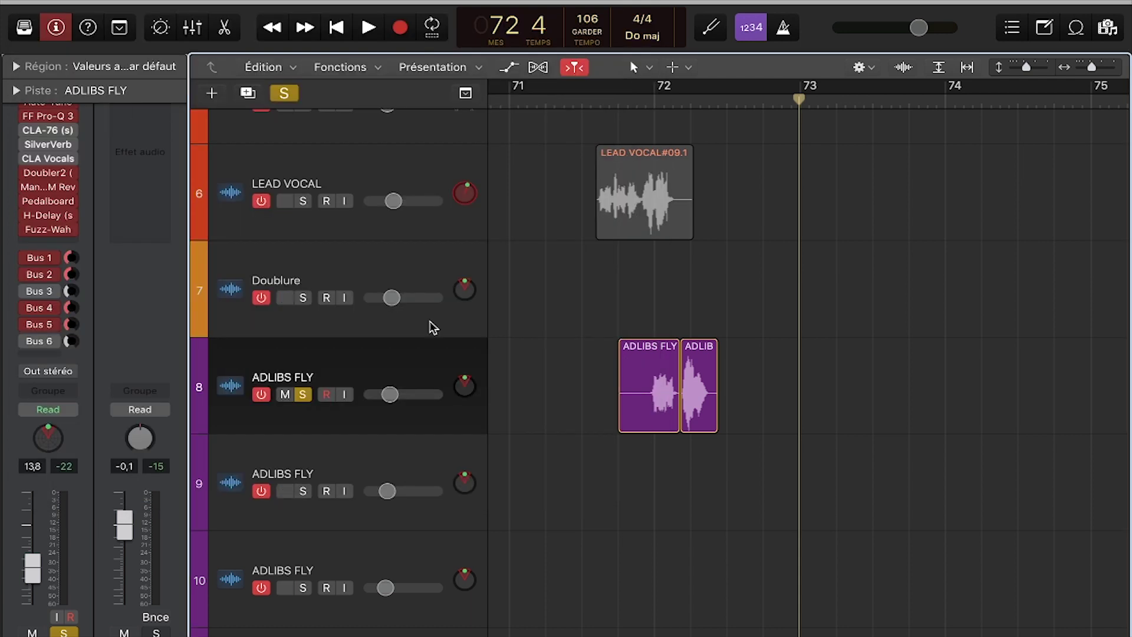
pyautogui.click(50, 172)
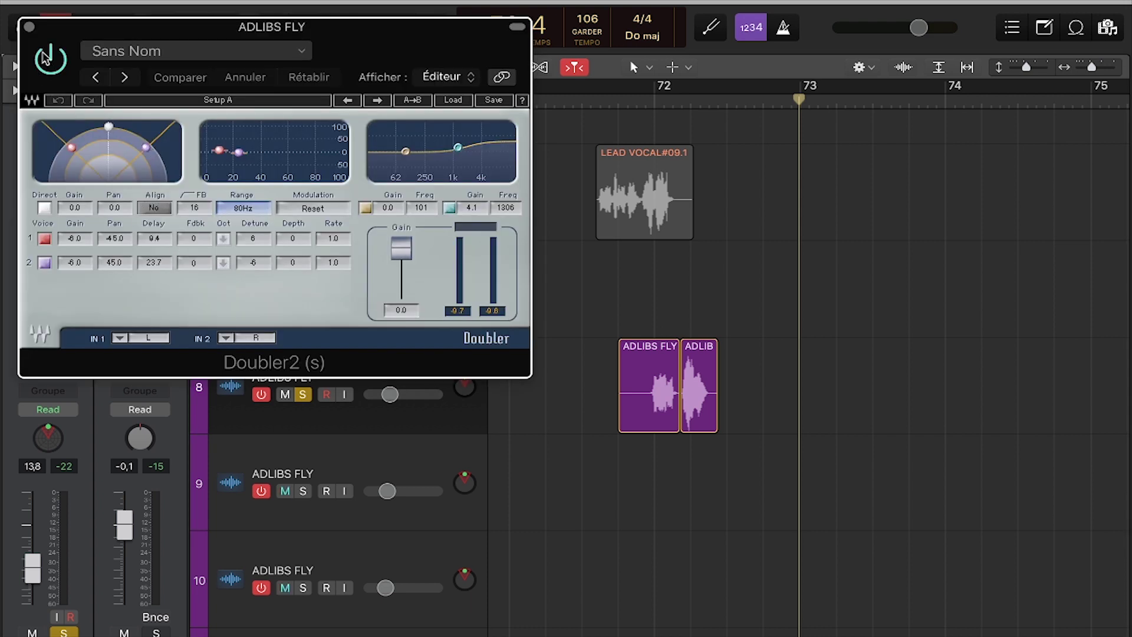
pyautogui.click(29, 27)
# Step: Play the soloed ADLIBS FLY track 8 again from shortly before bar 72, and stop playback
pyautogui.click(638, 102)
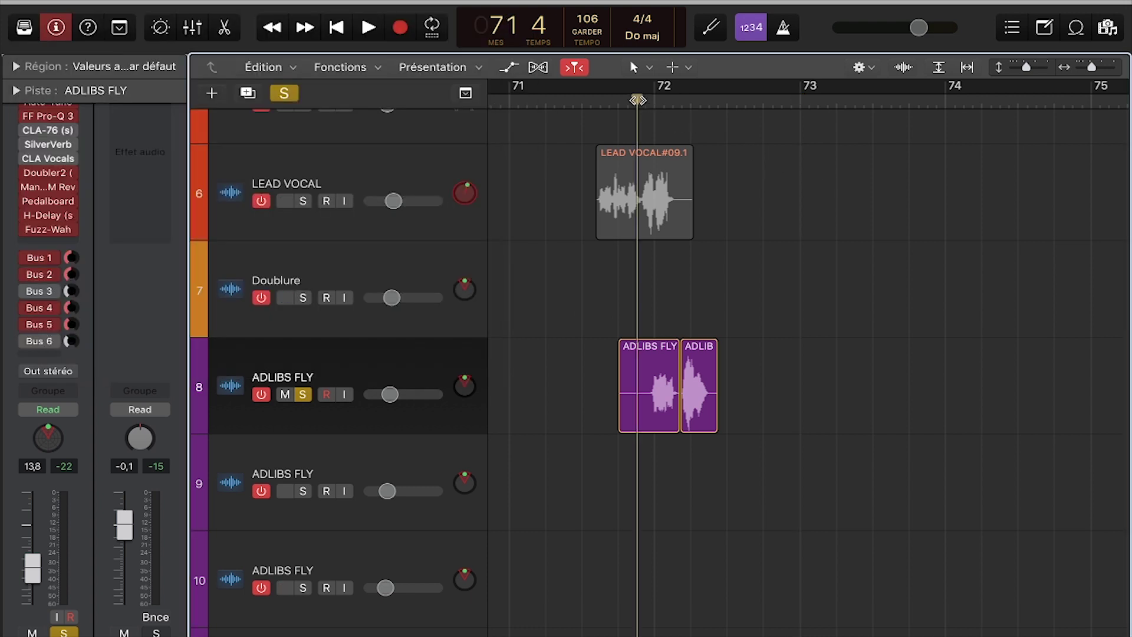
pyautogui.press('space')
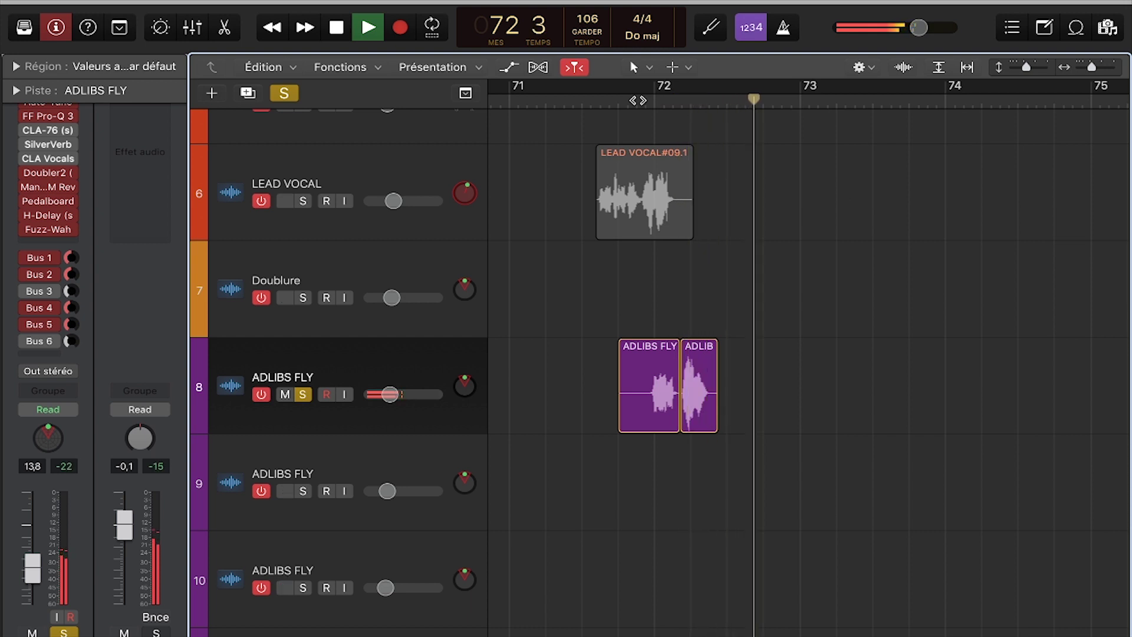
pyautogui.press('space')
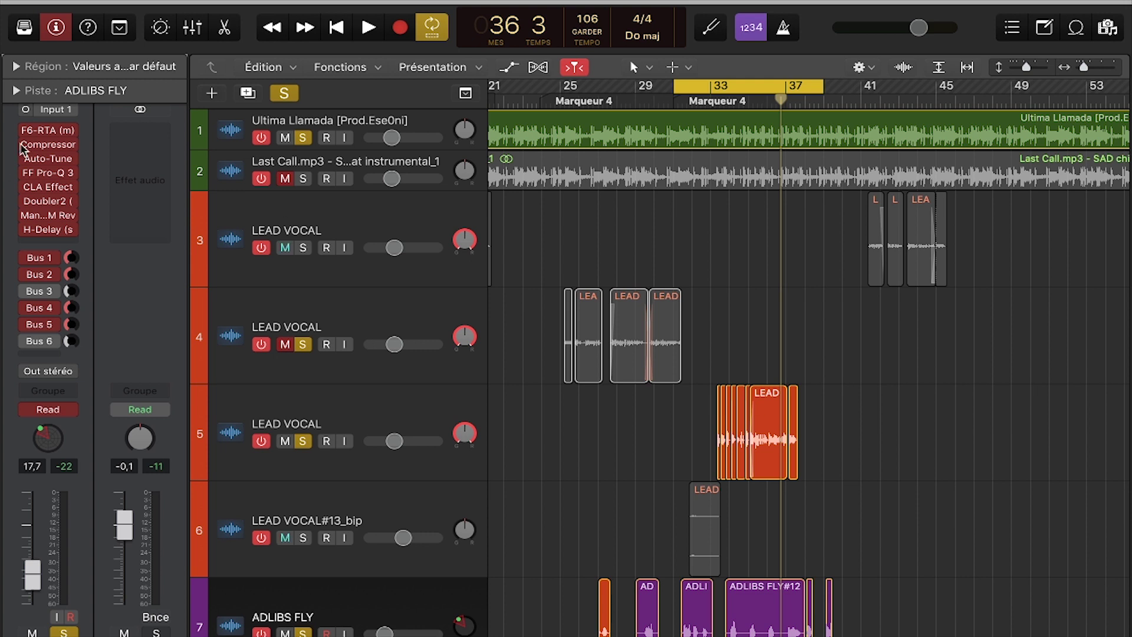
# Step: Examine the CLA Effects settings on ADLIBS FLY track 7 and close the plug-in window
pyautogui.click(50, 188)
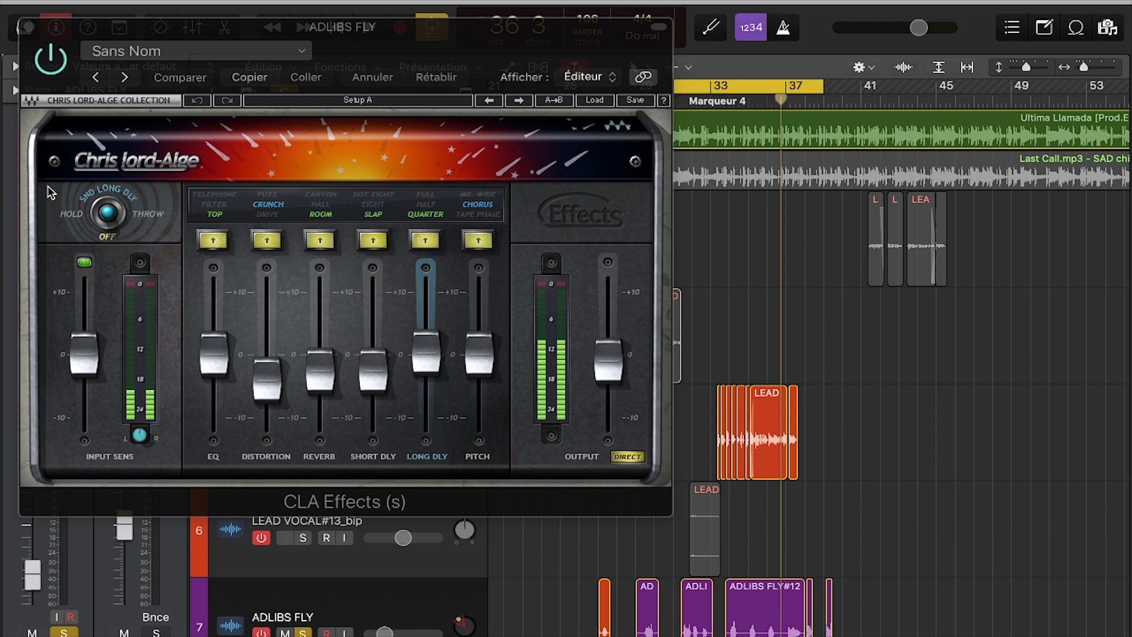
pyautogui.click(29, 28)
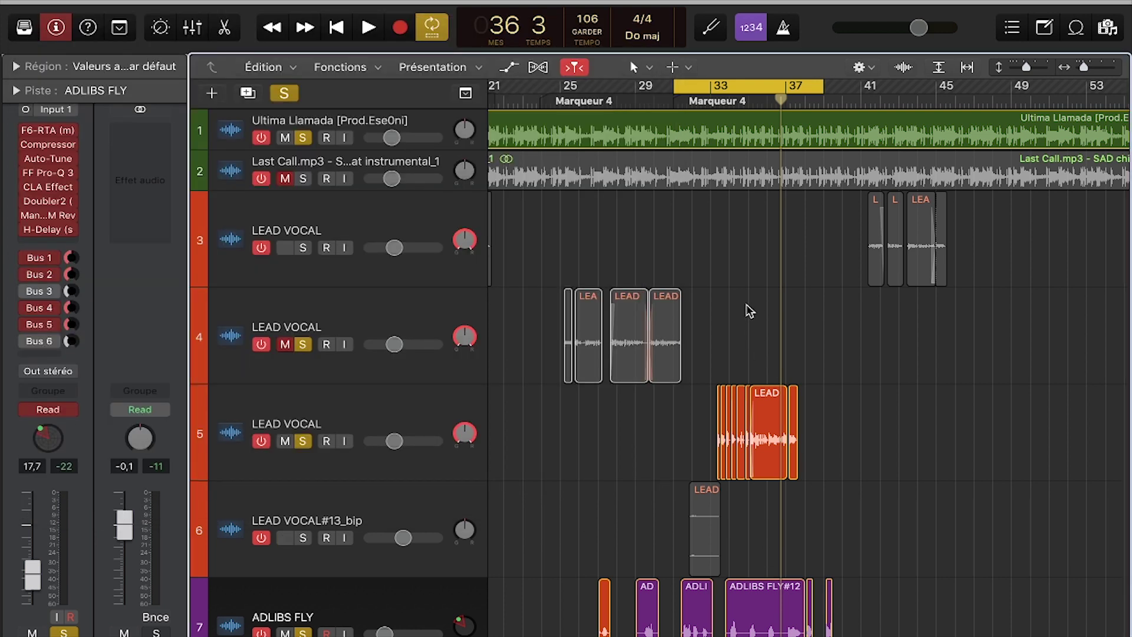
# Step: Play the cycled section while toggling the mute of LEAD VOCAL track 5, leave it muted, and stop playback
pyautogui.press('space')
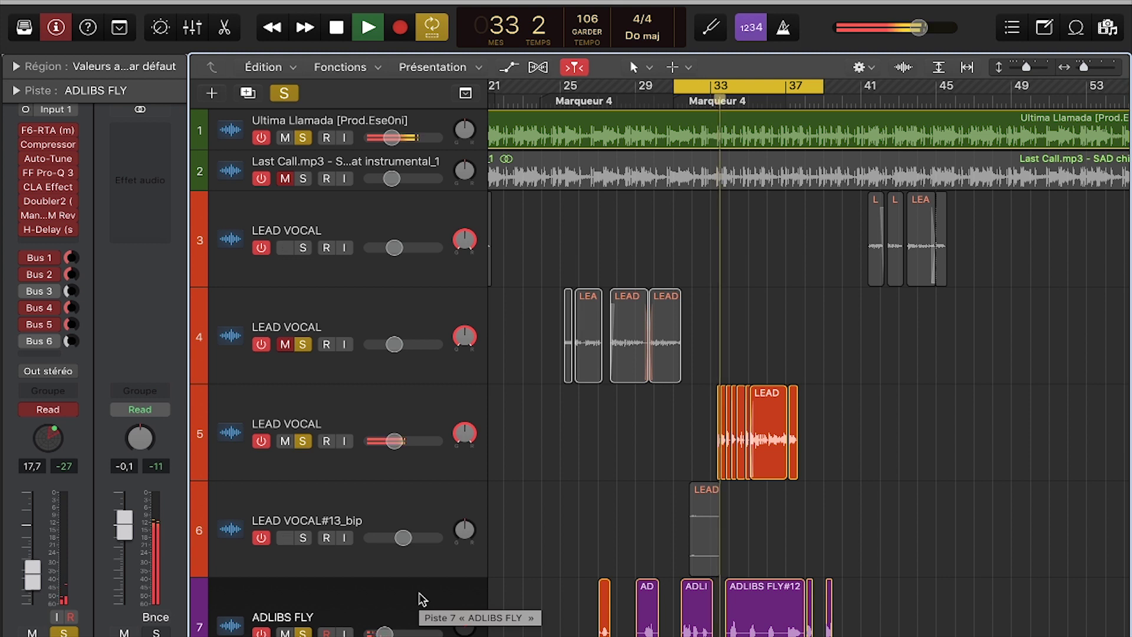
pyautogui.click(285, 441)
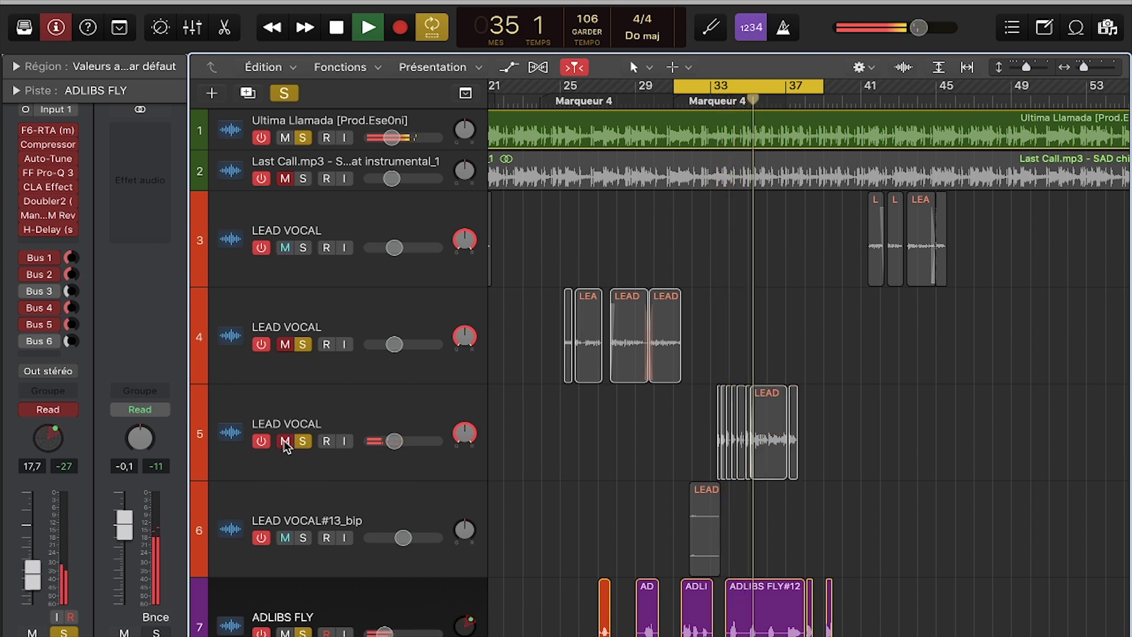
pyautogui.click(284, 441)
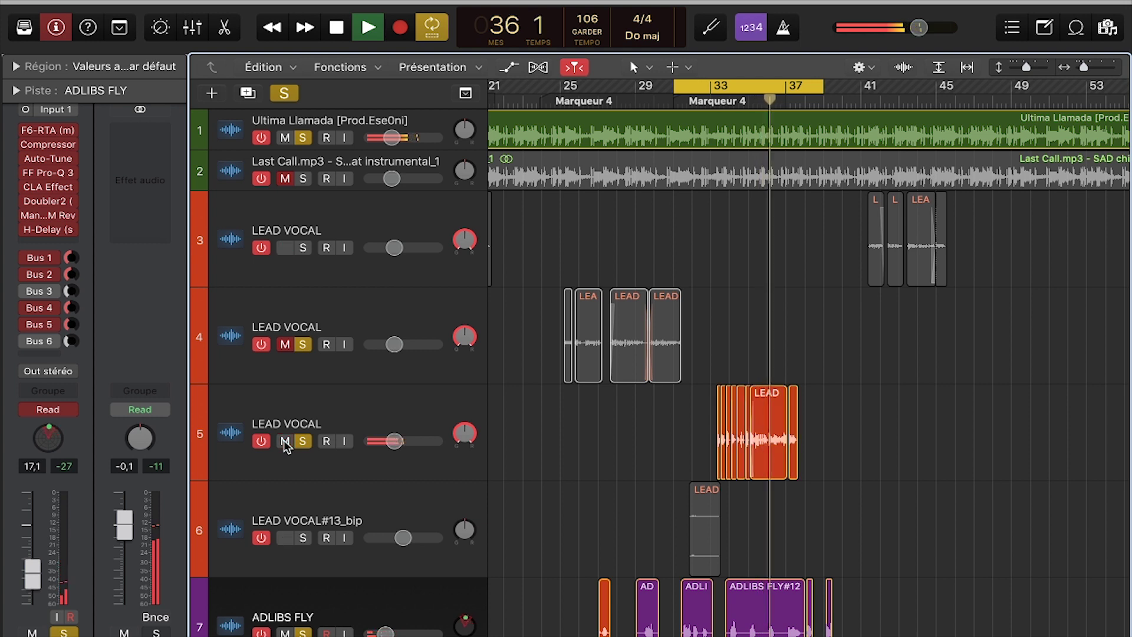
pyautogui.click(284, 441)
pyautogui.click(284, 442)
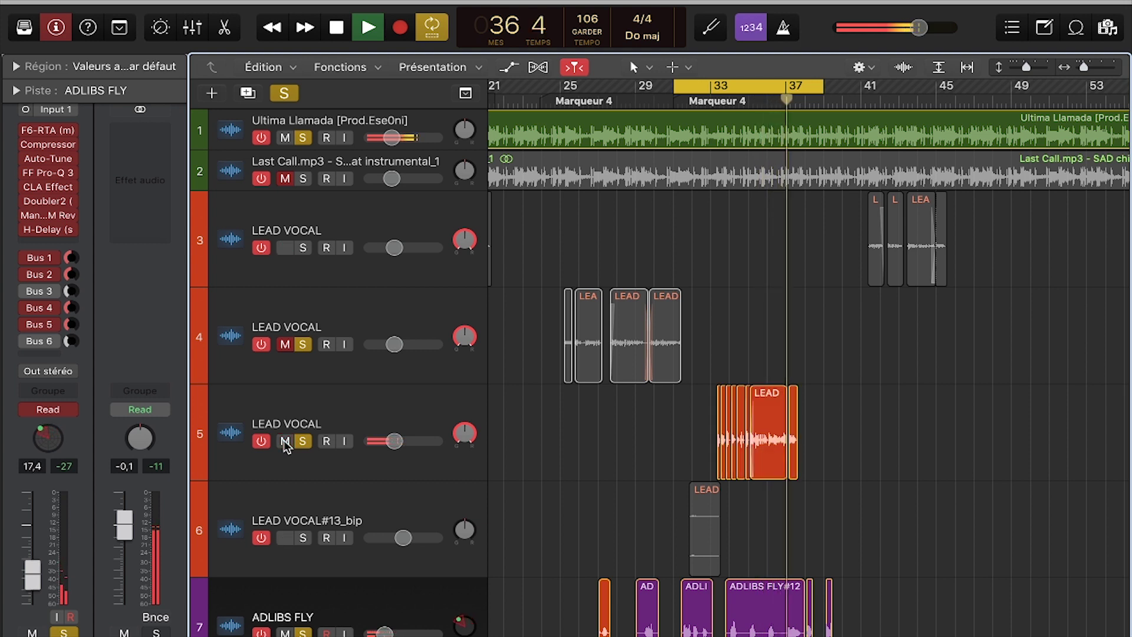
pyautogui.click(284, 441)
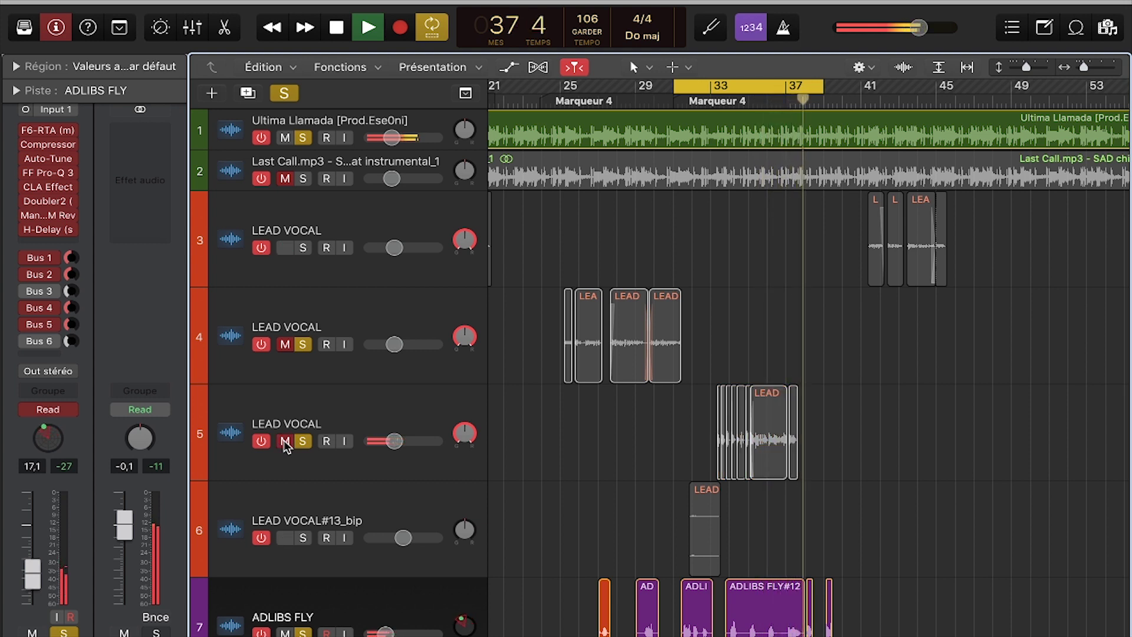
pyautogui.press('space')
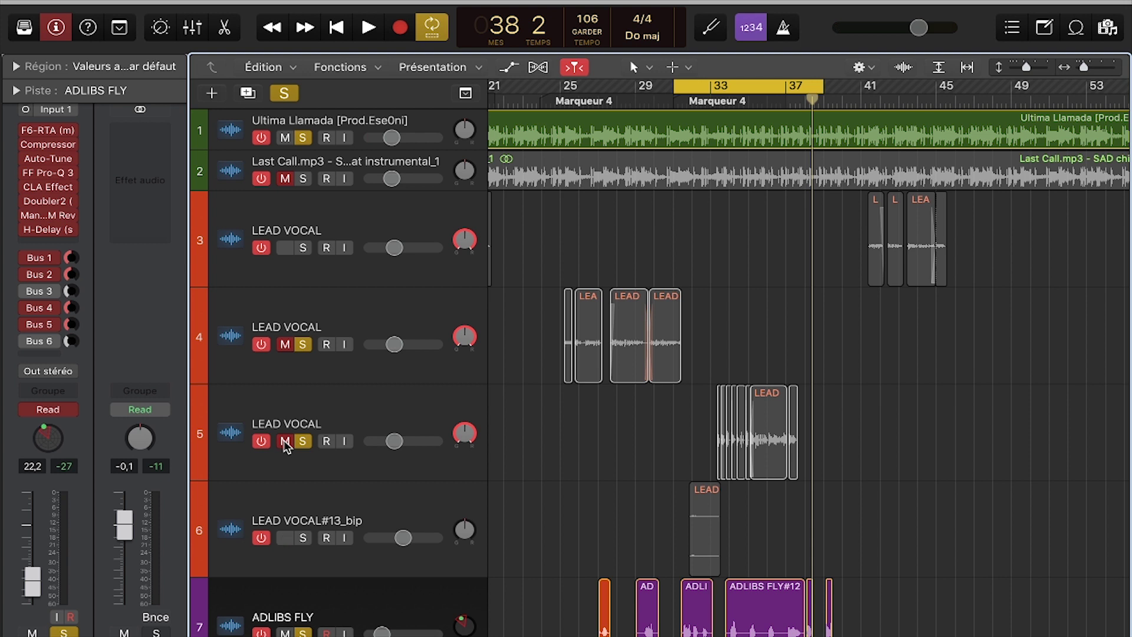
# Step: Bypass CLA Effects, Doubler2 and H-Delay on ADLIBS FLY track 7 and start playback of the cycled section
pyautogui.scroll(-2, 371, 561)
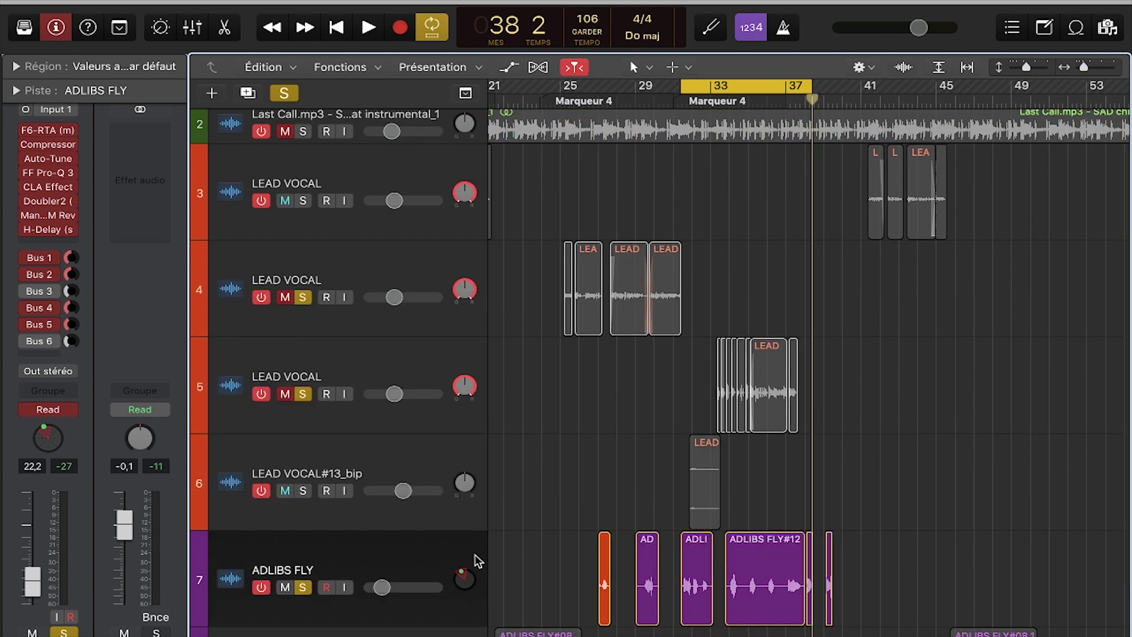
pyautogui.click(27, 186)
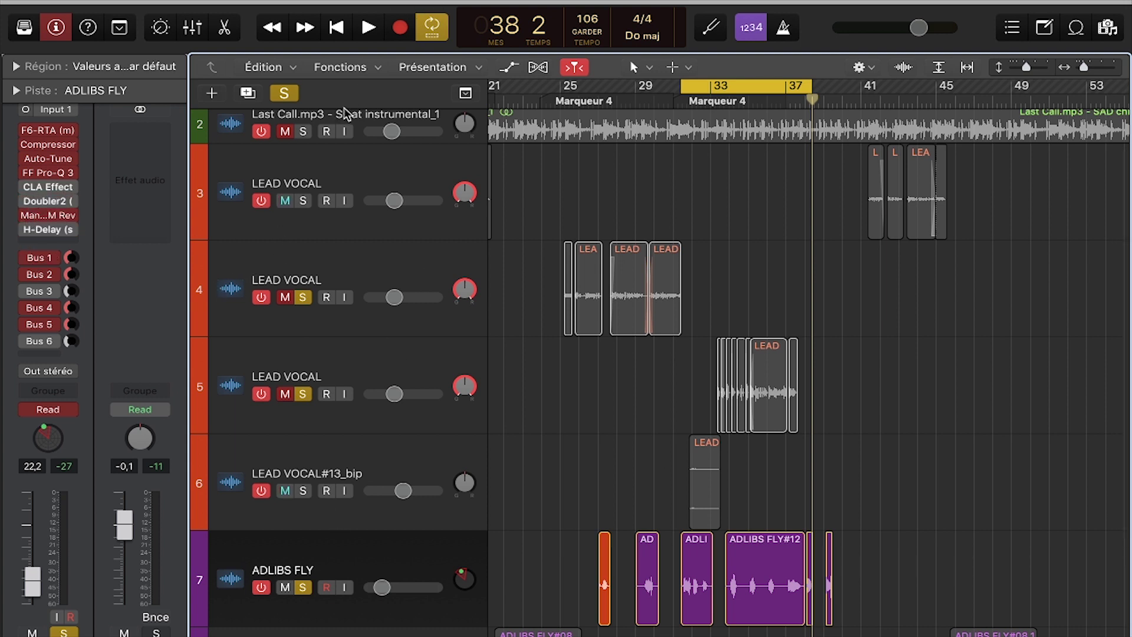
pyautogui.press('space')
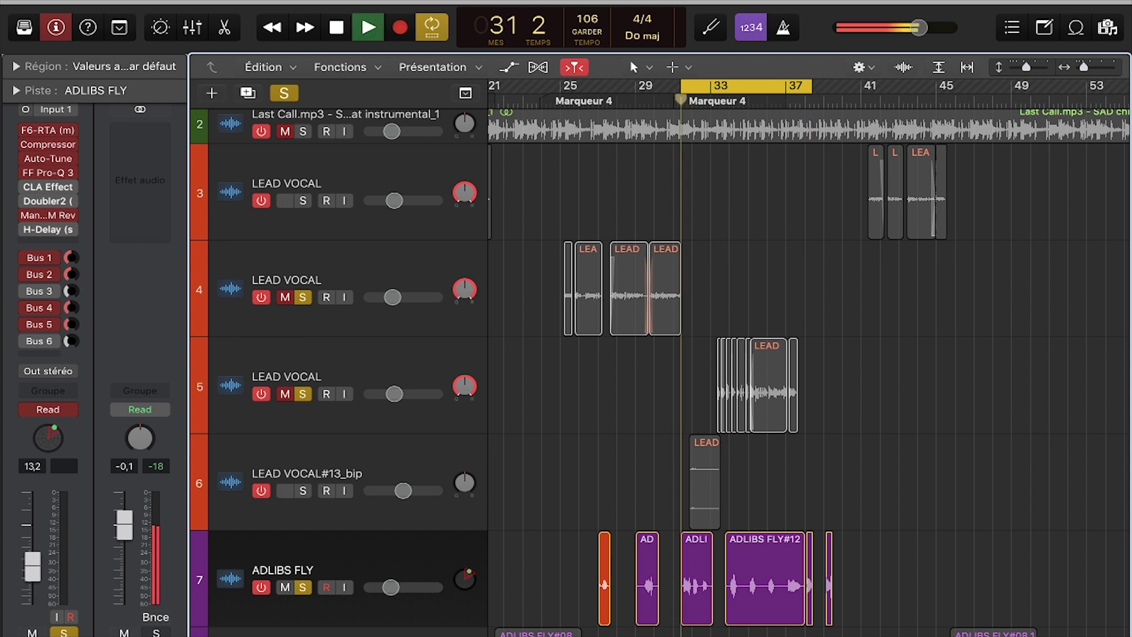
# Step: Play the cycled section of ADLIBS FLY track 7 with and without the instrumental on track 1, and stop playback
pyautogui.scroll(2, 414, 283)
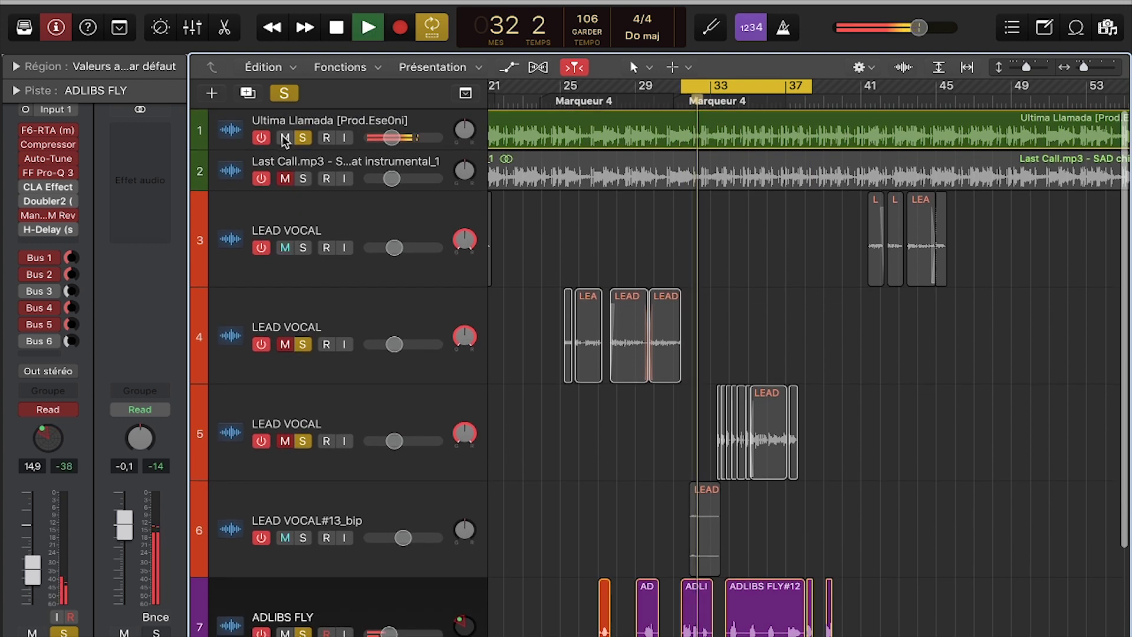
pyautogui.scroll(-2, 543, 374)
pyautogui.scroll(-1, 547, 376)
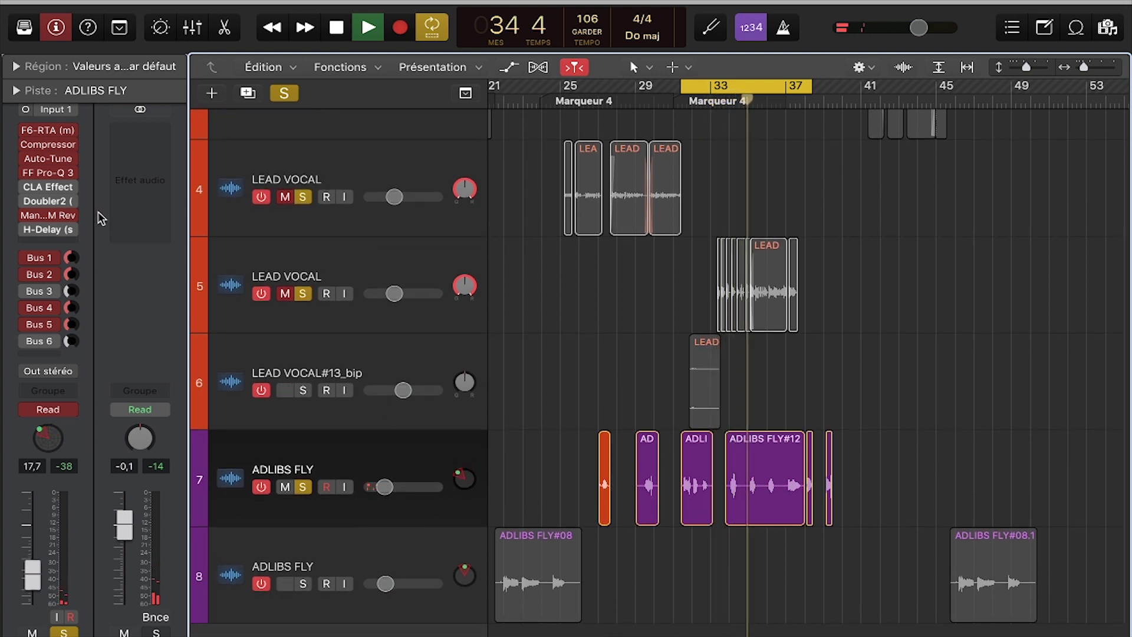
pyautogui.press('space')
pyautogui.moveTo(34, 206)
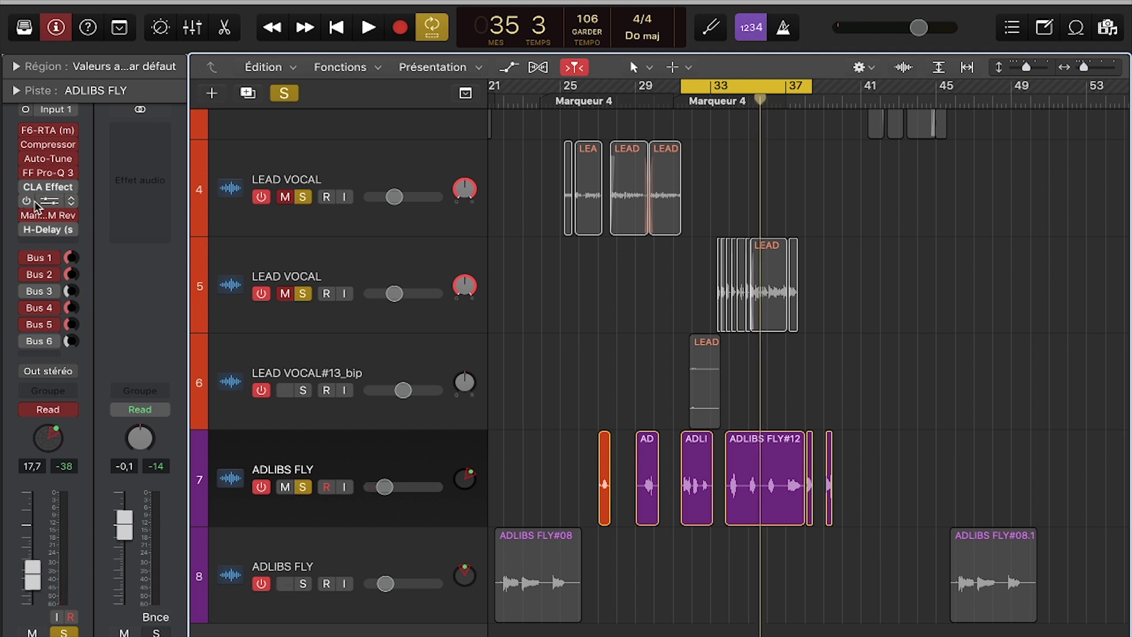
pyautogui.moveTo(61, 151)
pyautogui.moveTo(49, 131)
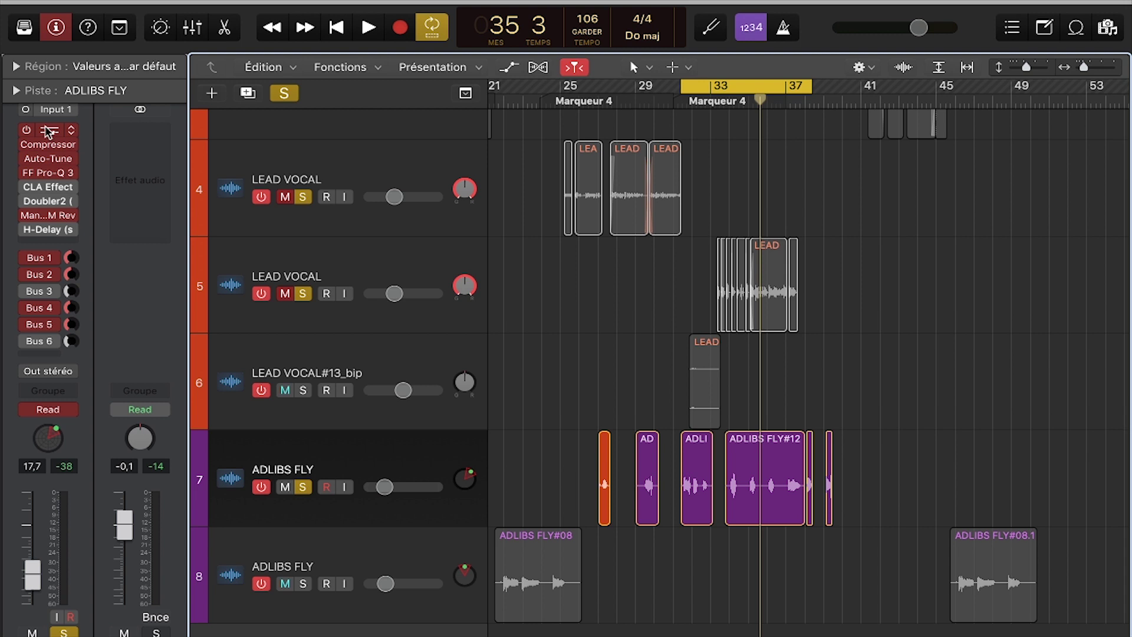
# Step: Examine the FF Pro-Q 3 curve and its 5237.7 Hz band on ADLIBS FLY track 7 during brief playback, and close the plug-in window
pyautogui.click(53, 177)
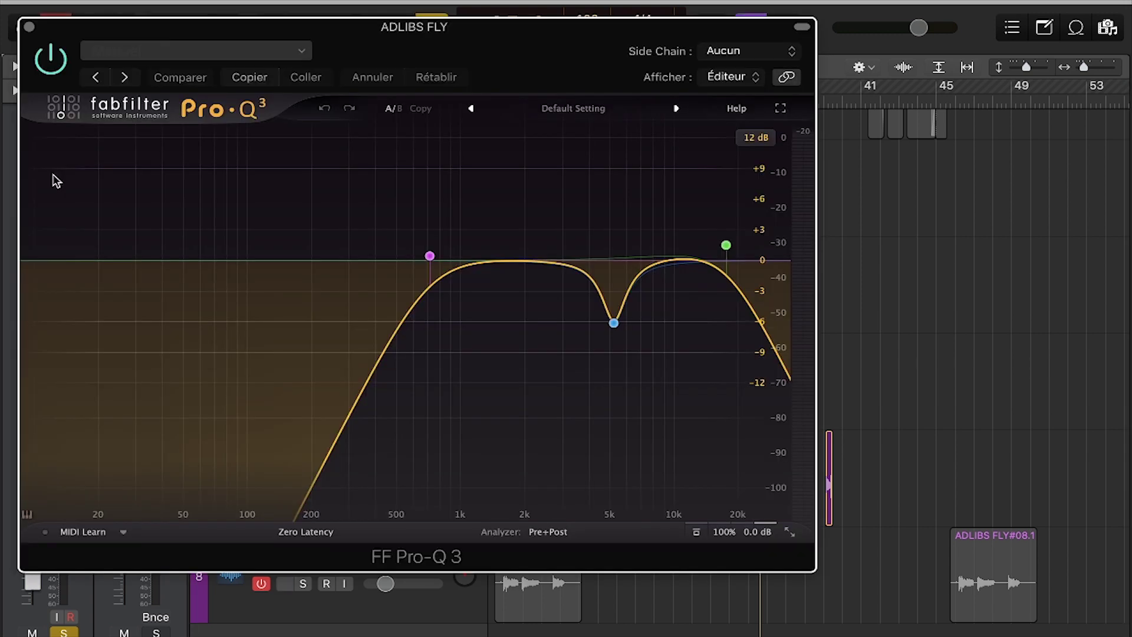
pyautogui.click(614, 323)
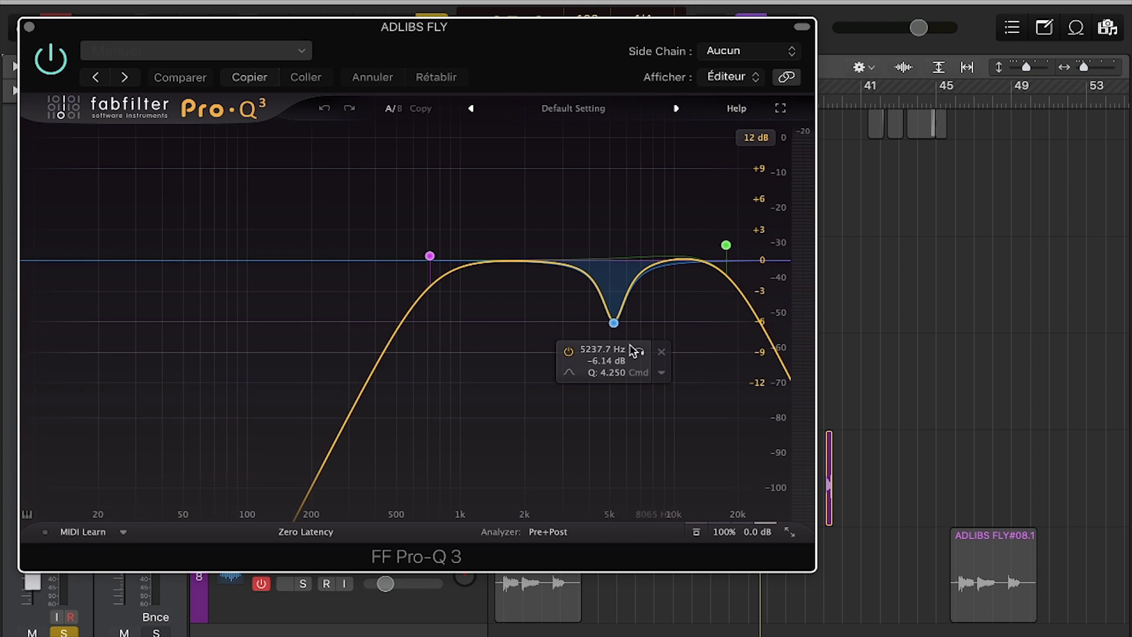
pyautogui.moveTo(561, 51); pyautogui.dragTo(416, 97)
pyautogui.press('space')
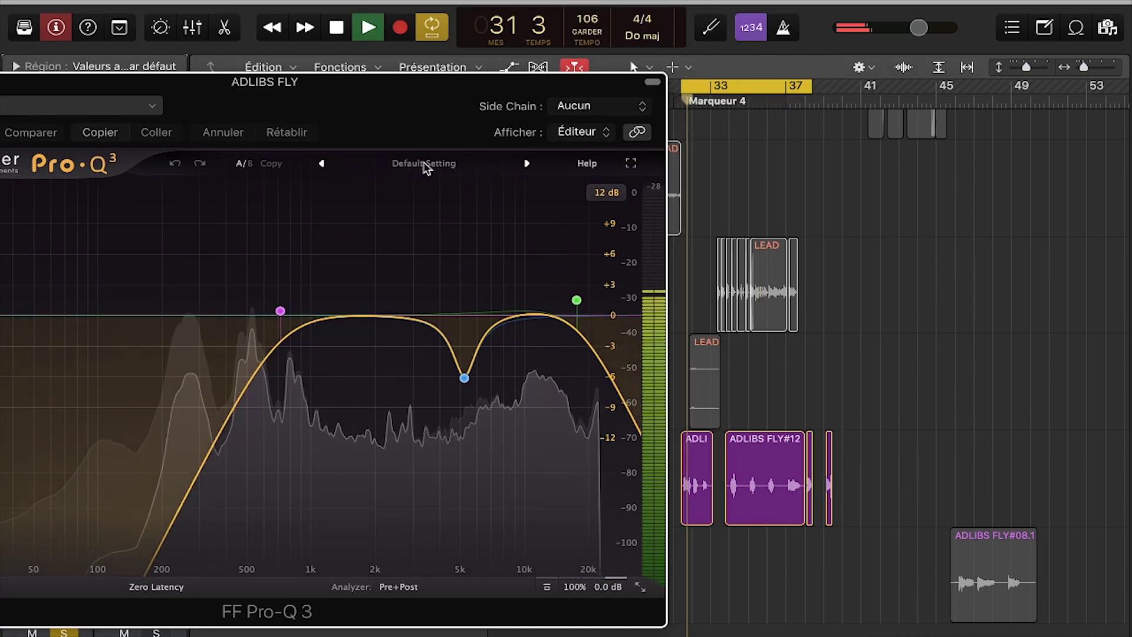
pyautogui.moveTo(463, 429)
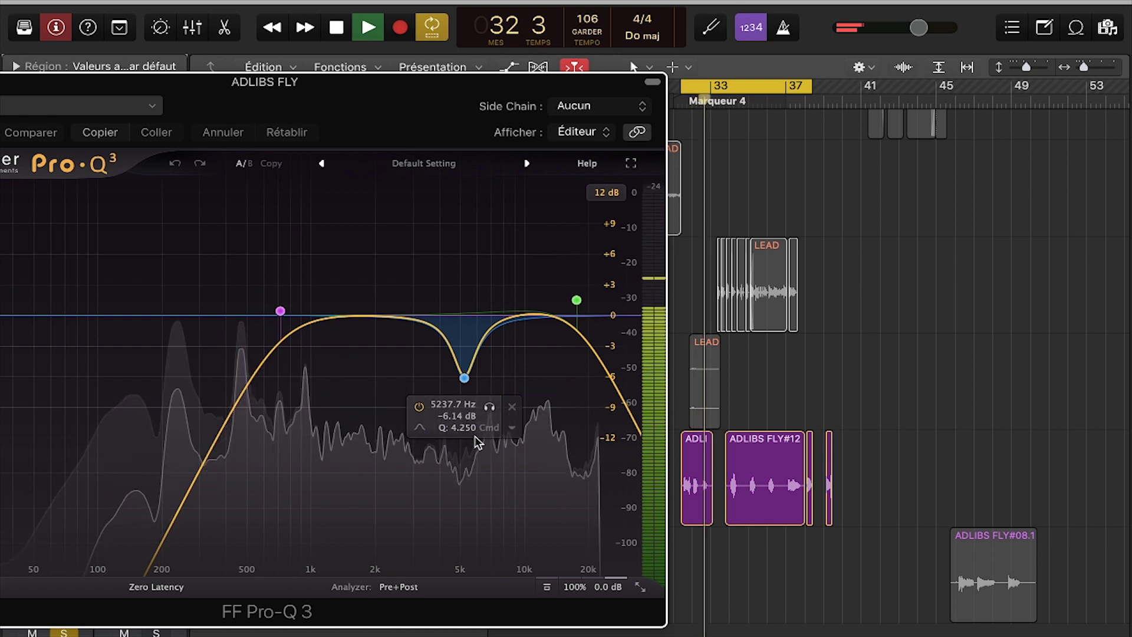
pyautogui.press('space')
pyautogui.moveTo(387, 119); pyautogui.dragTo(614, 185)
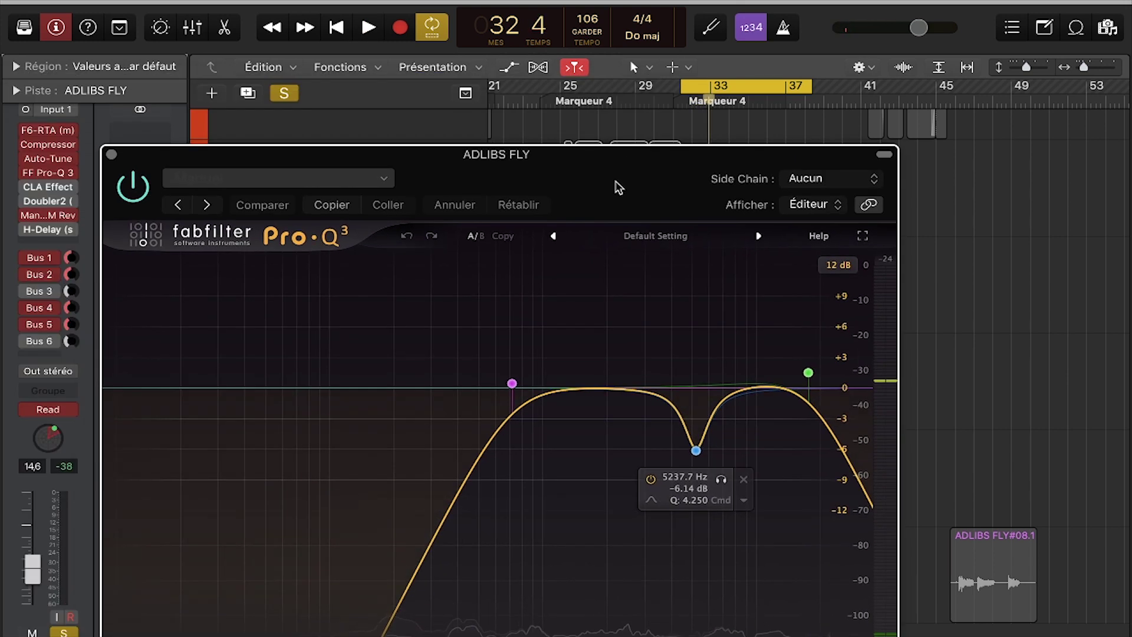
pyautogui.click(111, 156)
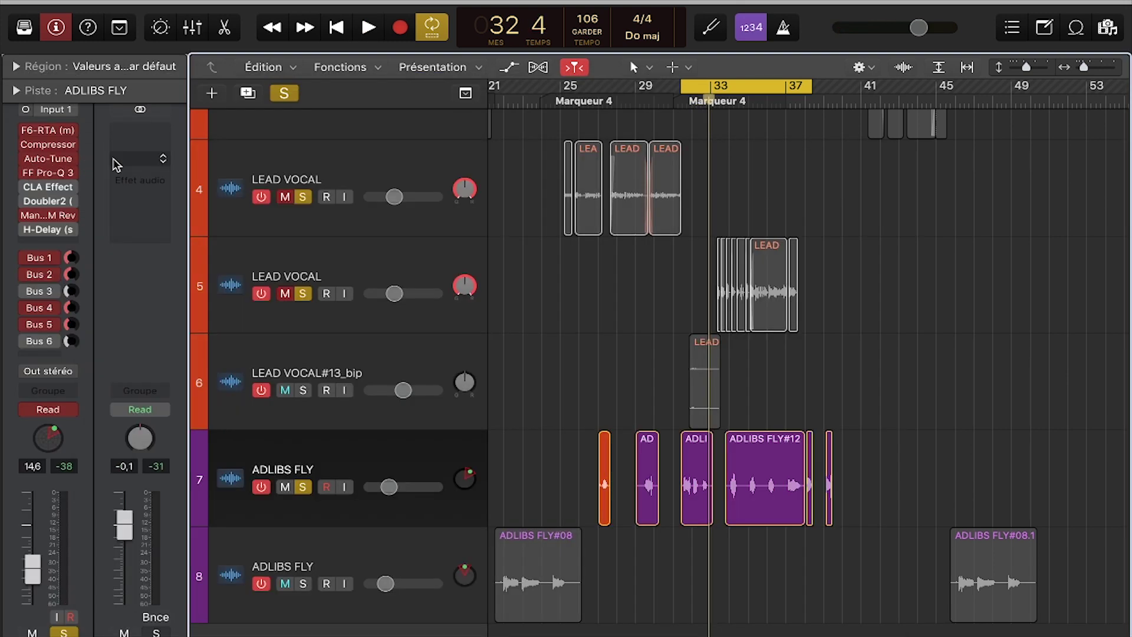
# Step: Re-enable CLA Effects on ADLIBS FLY track 7 and open its settings
pyautogui.click(26, 187)
pyautogui.click(44, 189)
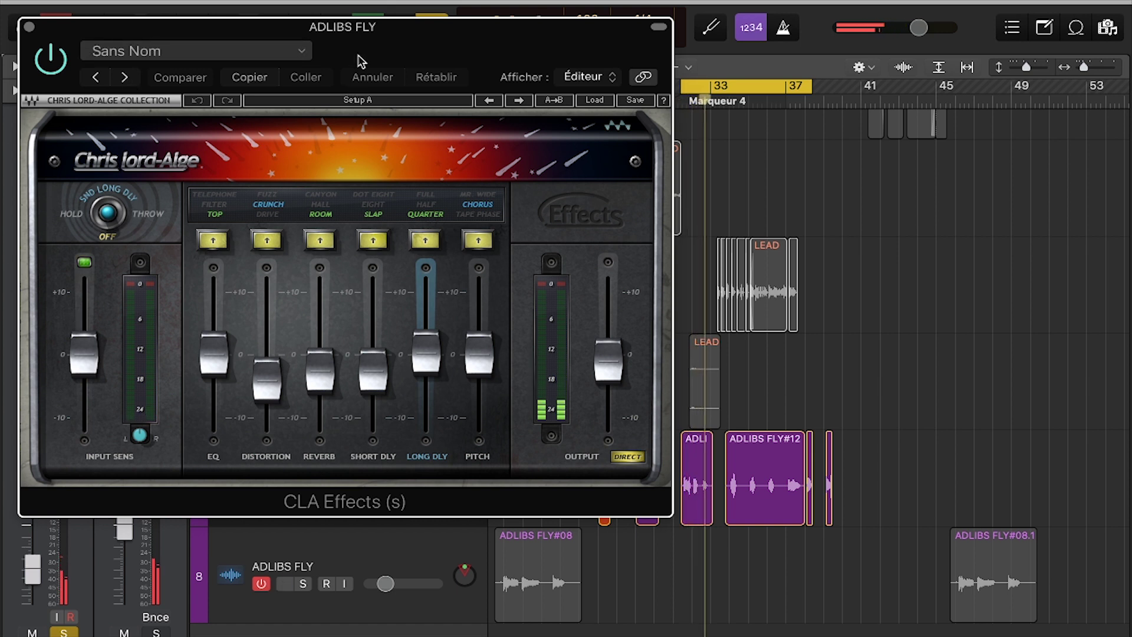
pyautogui.moveTo(357, 62); pyautogui.dragTo(385, 70)
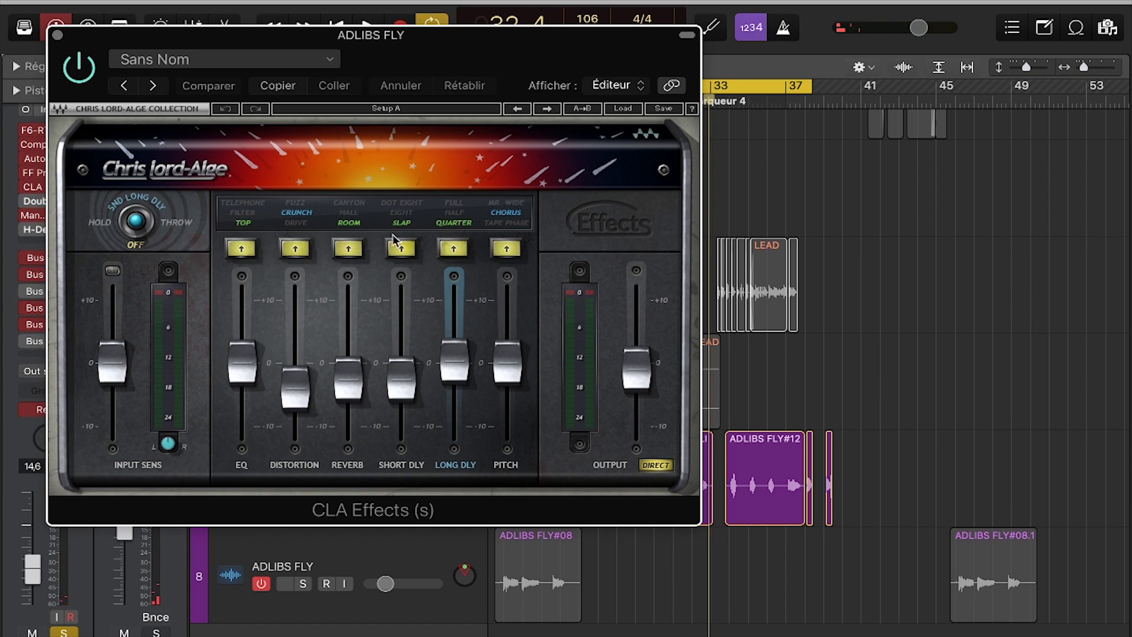
# Step: Switch the CLA Effects EQ to Filter, raise the Distortion fader to about 0, and close the plug-in window
pyautogui.click(238, 250)
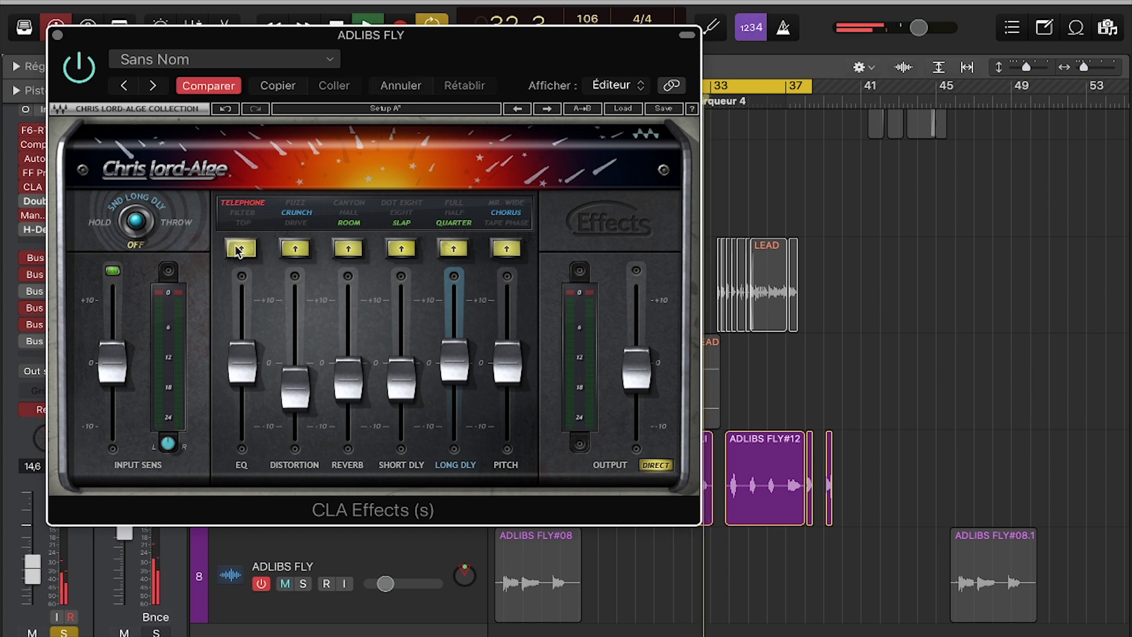
pyautogui.click(239, 250)
pyautogui.click(239, 250)
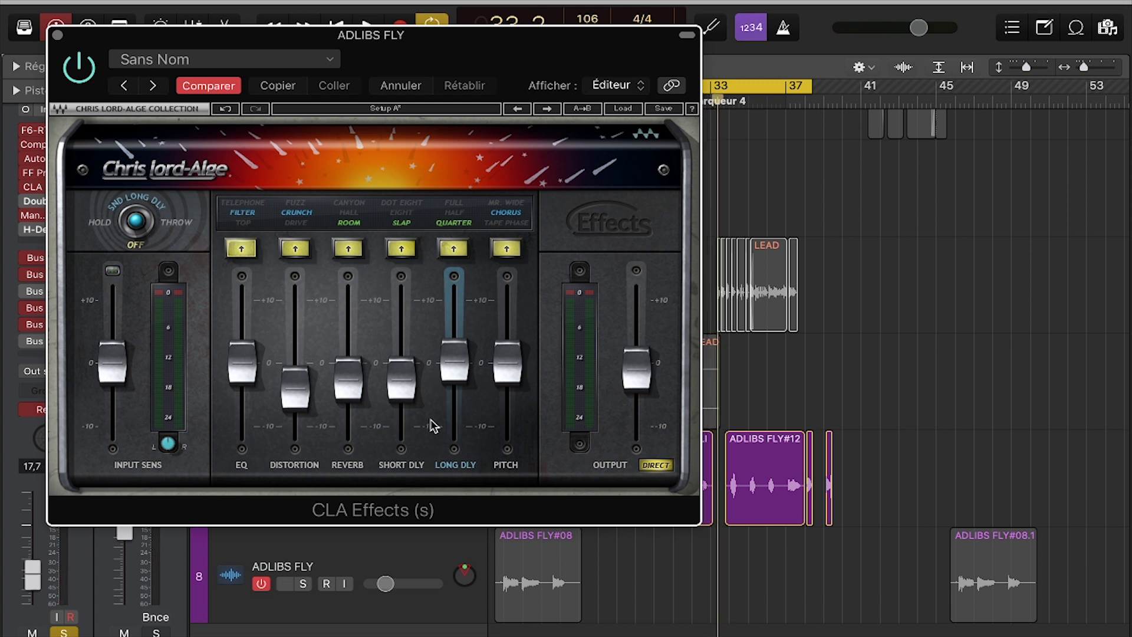
pyautogui.moveTo(294, 386); pyautogui.dragTo(292, 354)
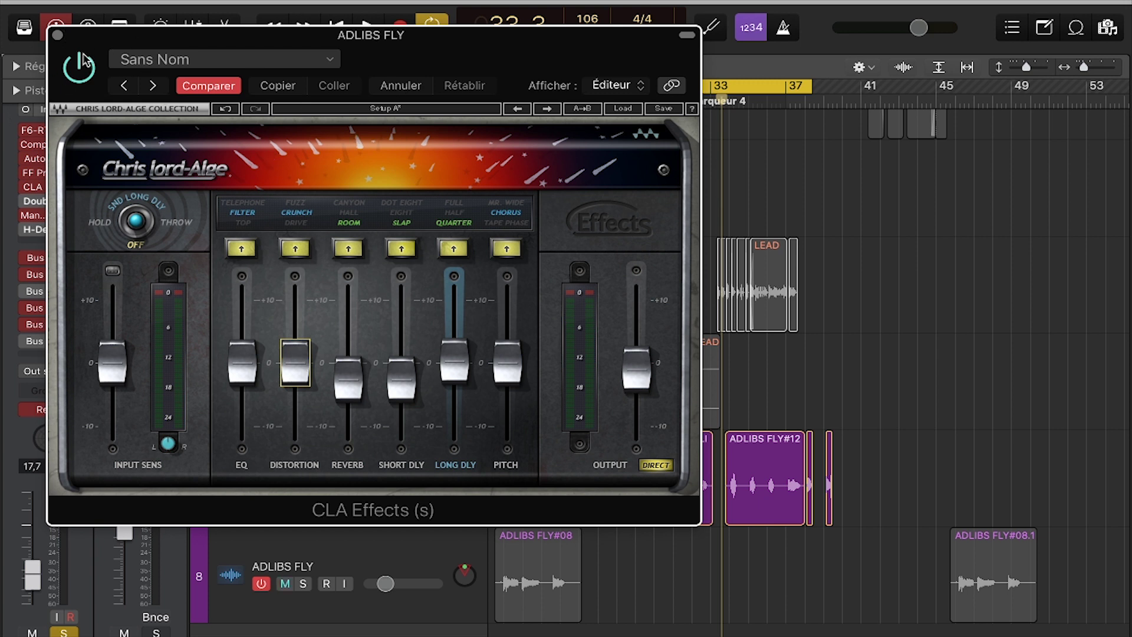
pyautogui.click(57, 35)
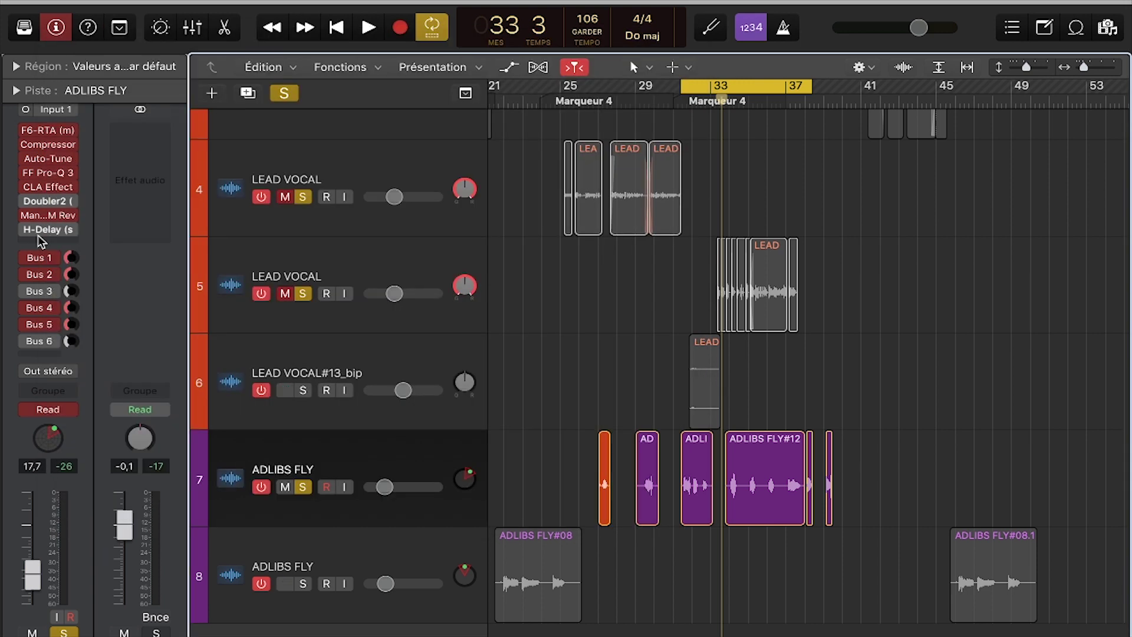
# Step: Enable Doubler2 on ADLIBS FLY track 7, set direct gain -6.7, direct pan 0.1 and voice 1 delay 30.8, and audition the cycled section
pyautogui.click(52, 202)
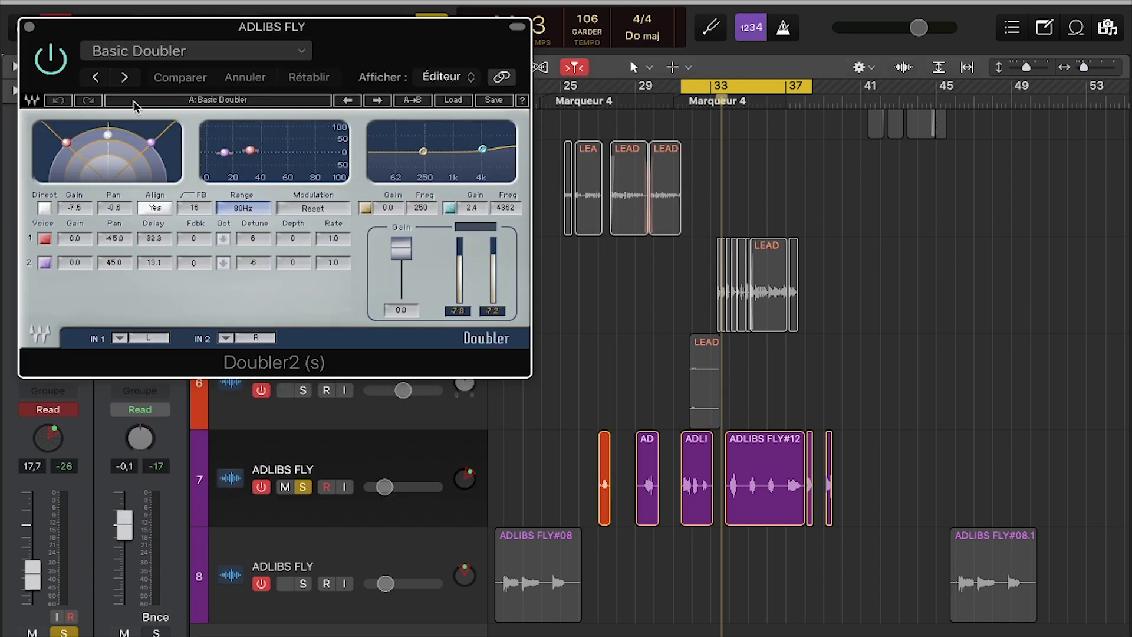
pyautogui.click(108, 135)
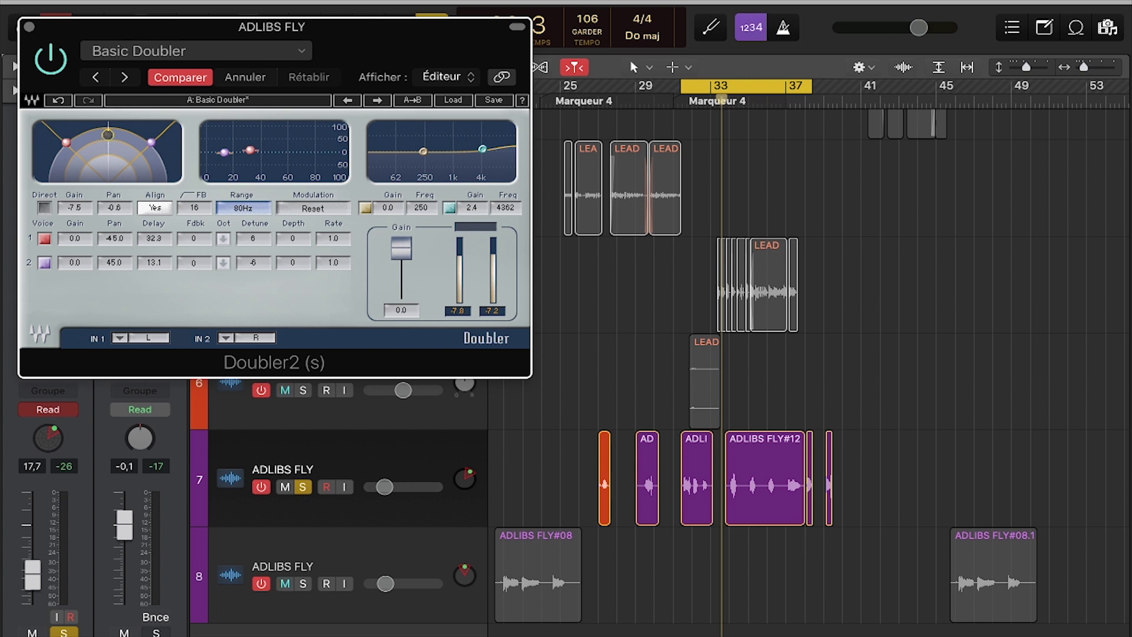
pyautogui.moveTo(107, 135); pyautogui.dragTo(109, 130)
pyautogui.moveTo(252, 148); pyautogui.dragTo(248, 150)
pyautogui.press('space')
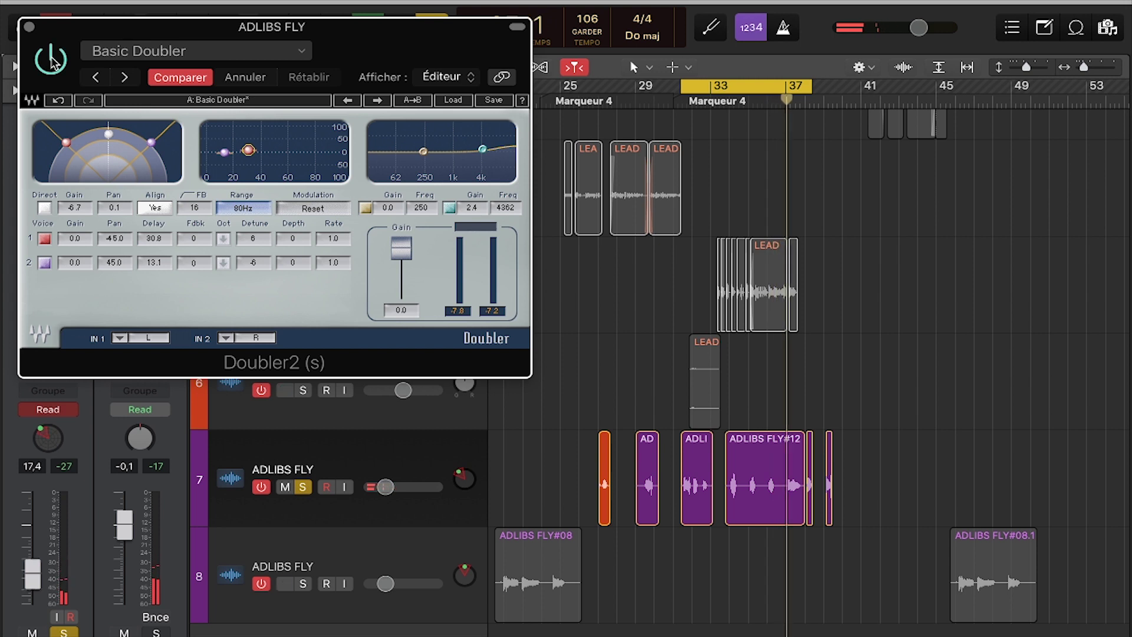
pyautogui.press('space')
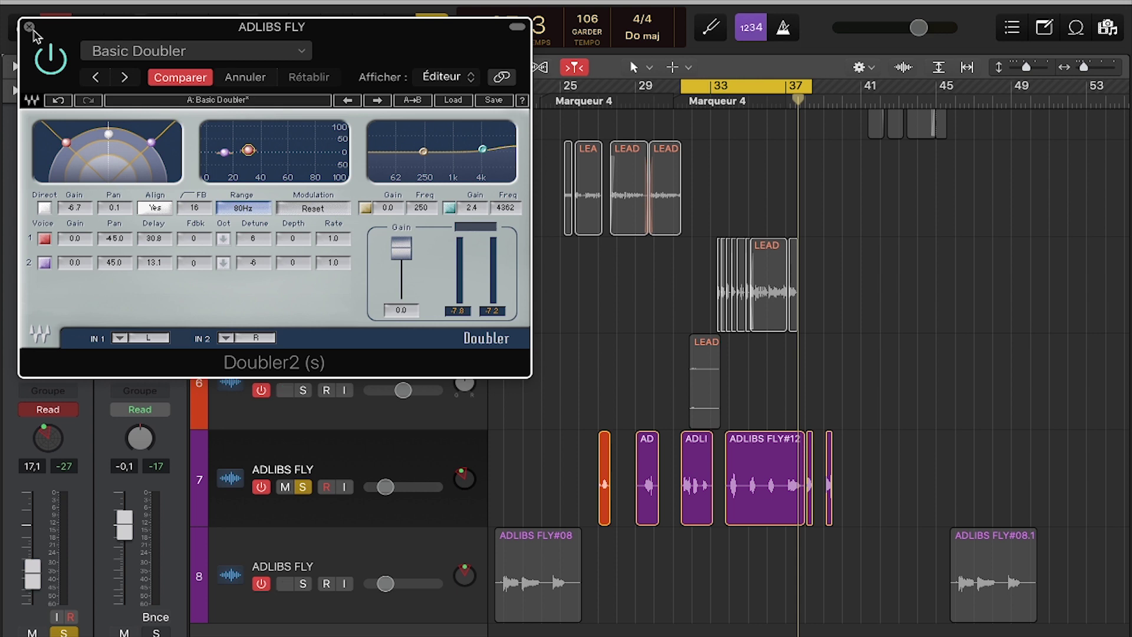
# Step: Close Doubler2, enable and open H-Delay on ADLIBS FLY track 7, and position its window clear of LEAD VOCAL track 5
pyautogui.click(29, 27)
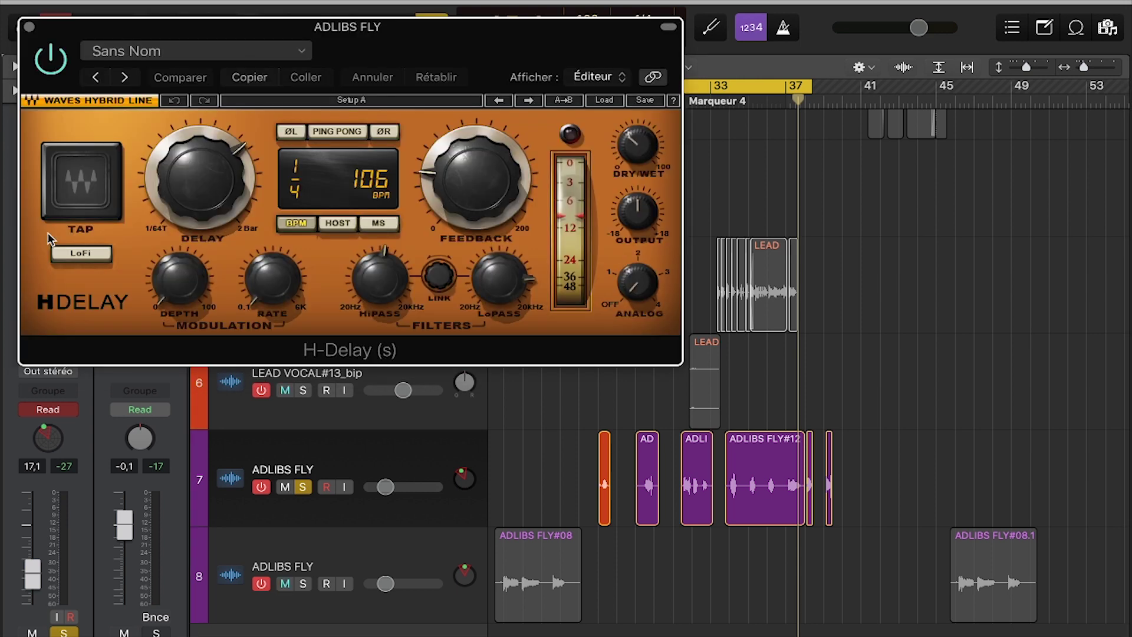
pyautogui.moveTo(430, 34); pyautogui.dragTo(504, 112)
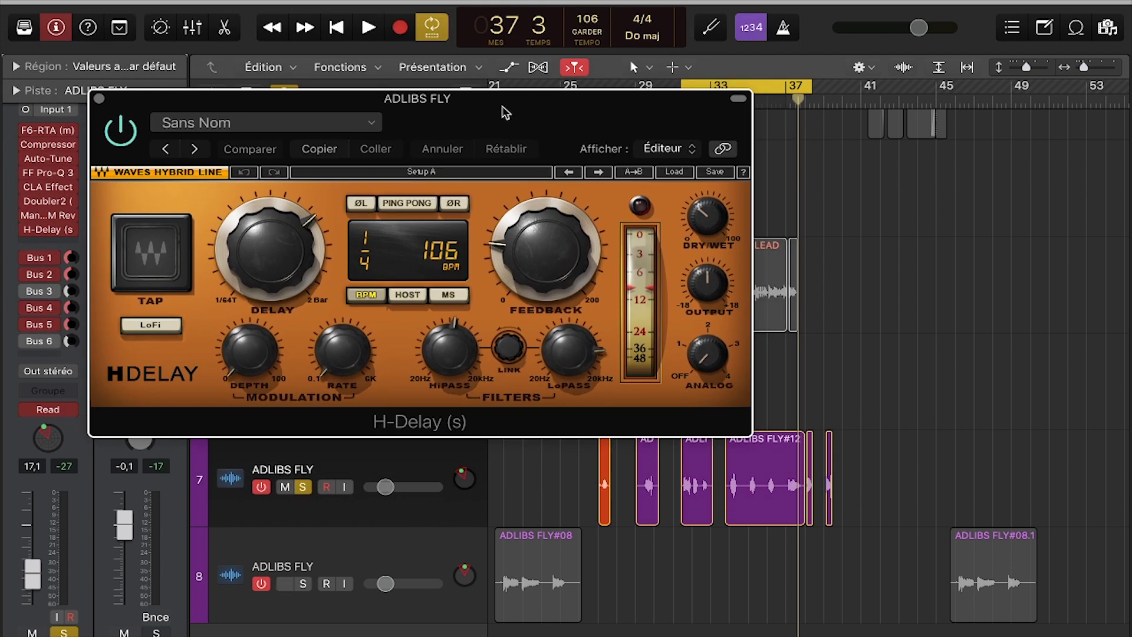
pyautogui.moveTo(505, 112); pyautogui.dragTo(462, 329)
# Step: Unmute LEAD VOCAL track 5 and play the cycled section while toggling the mute of the Ultima Llamada instrumental on track 1
pyautogui.click(286, 293)
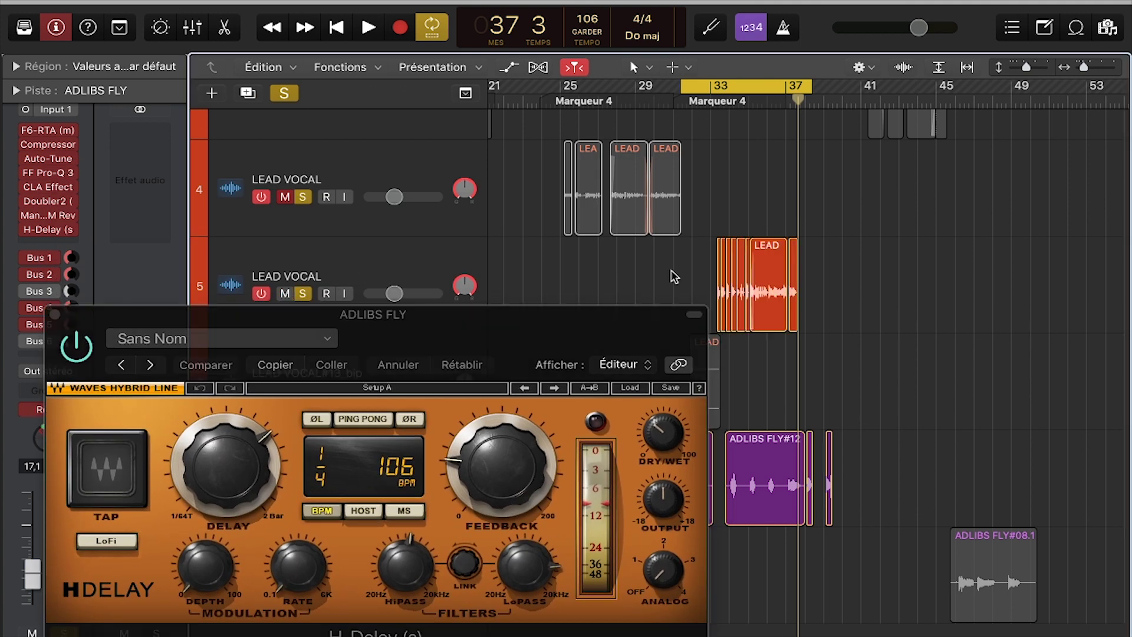
pyautogui.press('space')
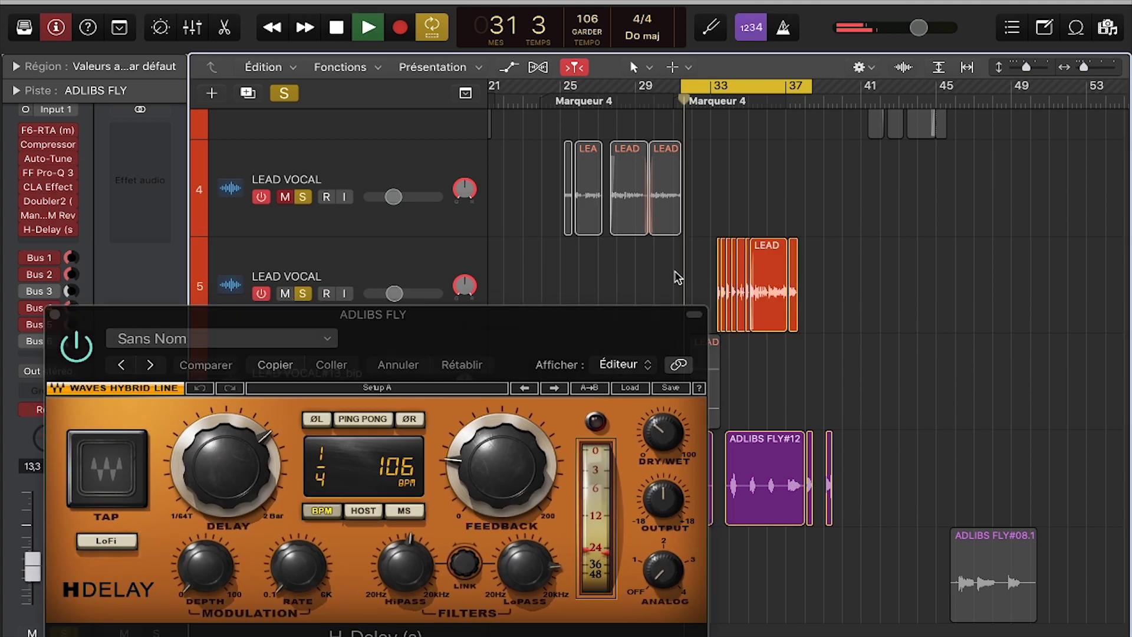
pyautogui.scroll(5, 467, 211)
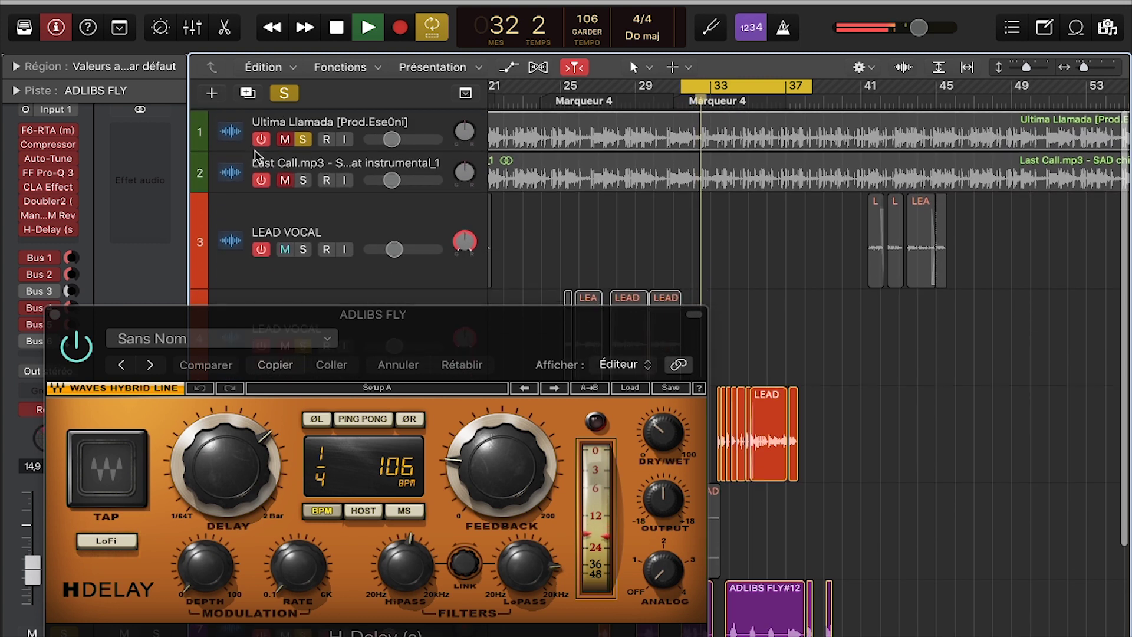
pyautogui.click(286, 138)
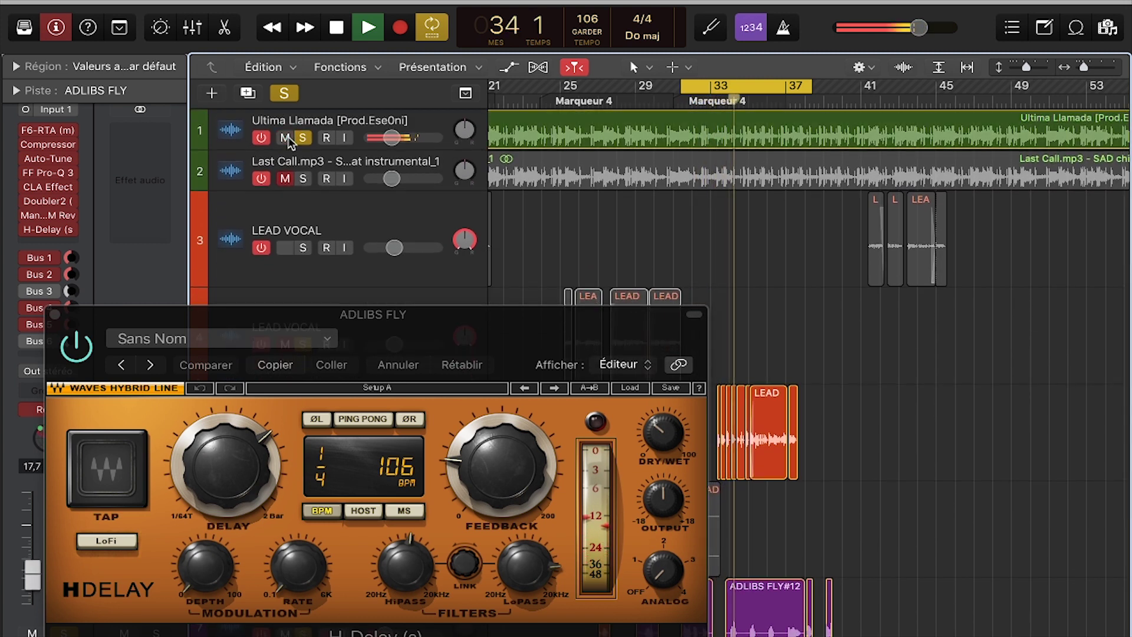
pyautogui.click(285, 138)
pyautogui.click(286, 138)
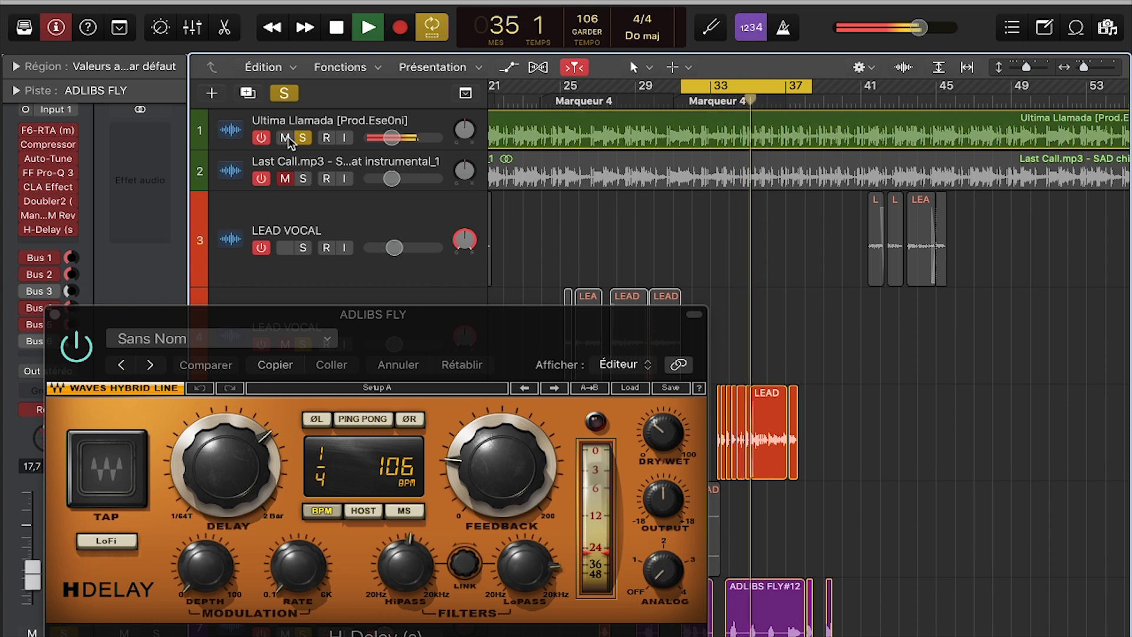
pyautogui.click(285, 138)
# Step: Move the H-Delay window clear of LEAD VOCAL track 5 and mute that track during playback
pyautogui.scroll(-5, 328, 210)
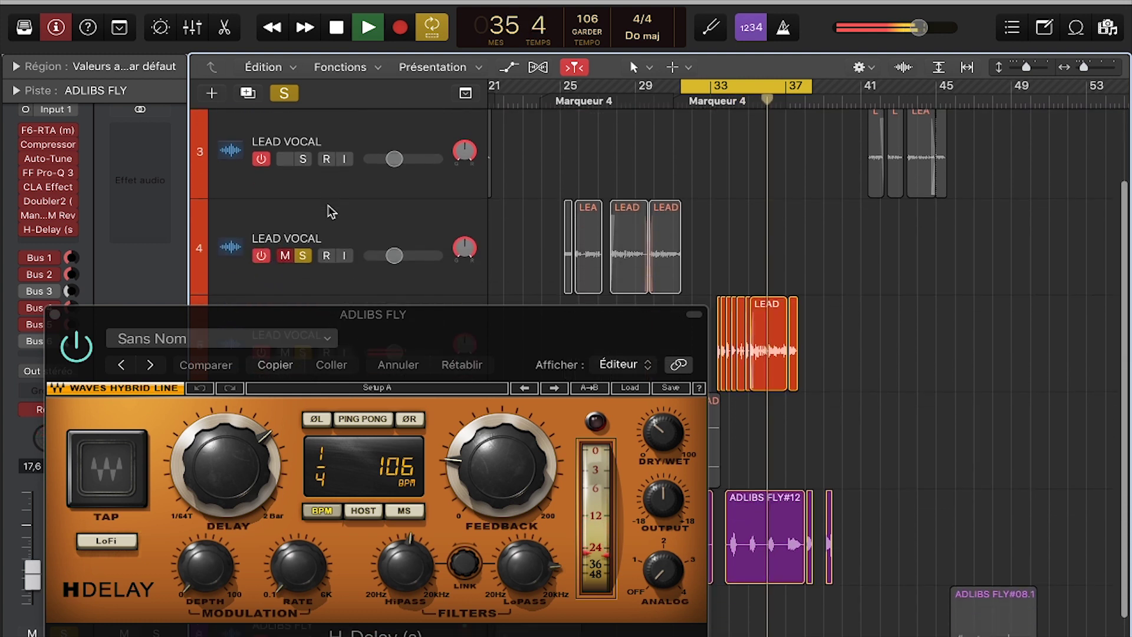
pyautogui.moveTo(289, 317); pyautogui.dragTo(286, 349)
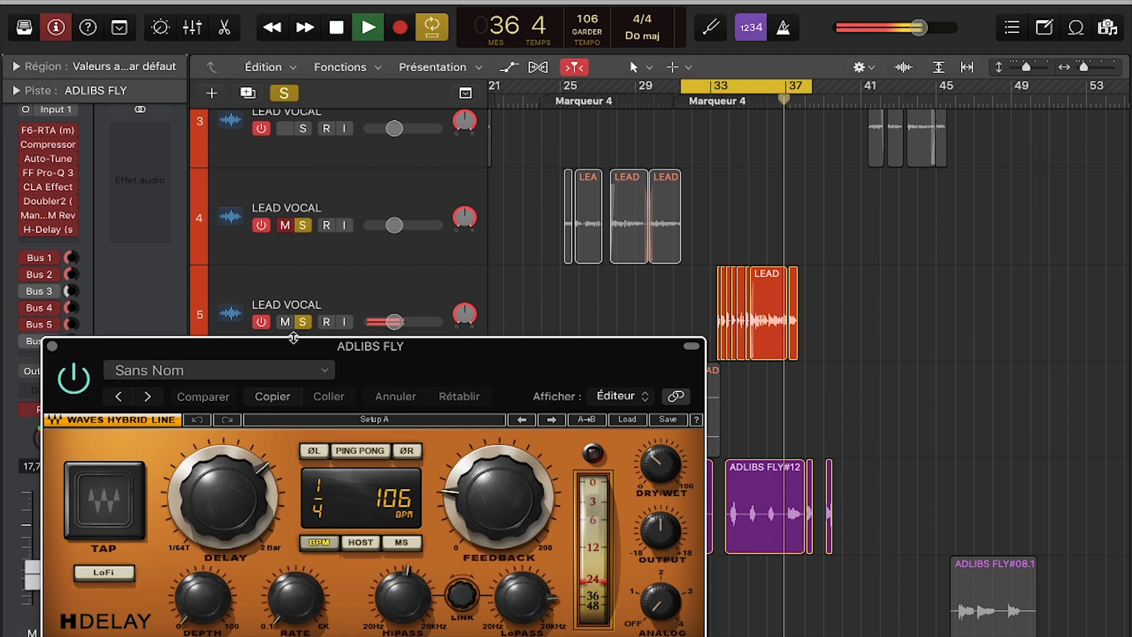
pyautogui.click(284, 322)
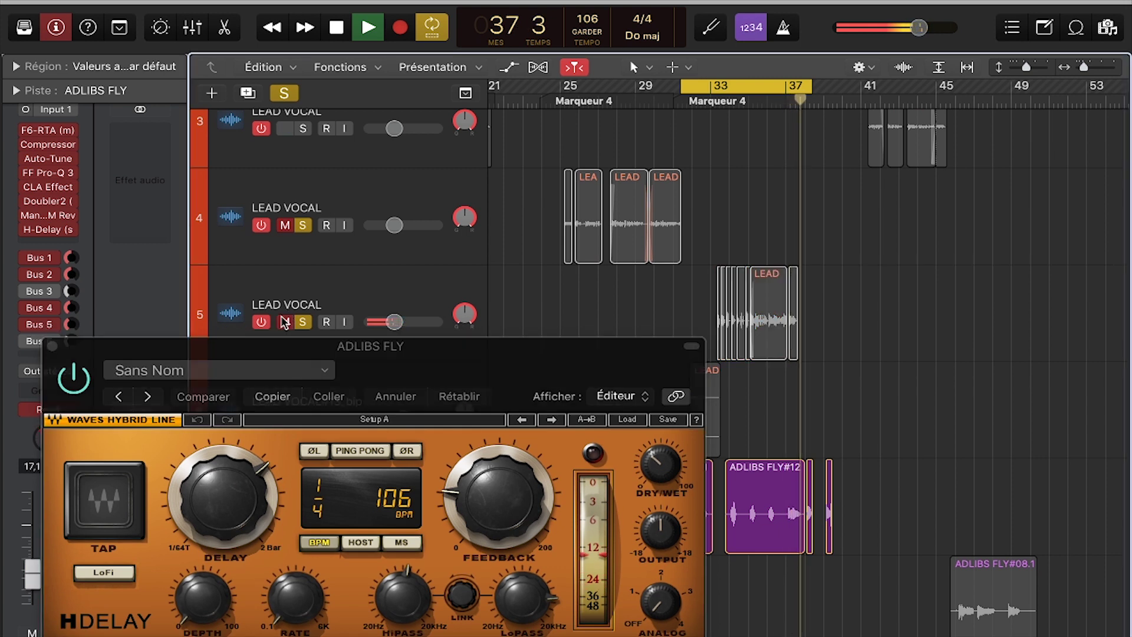